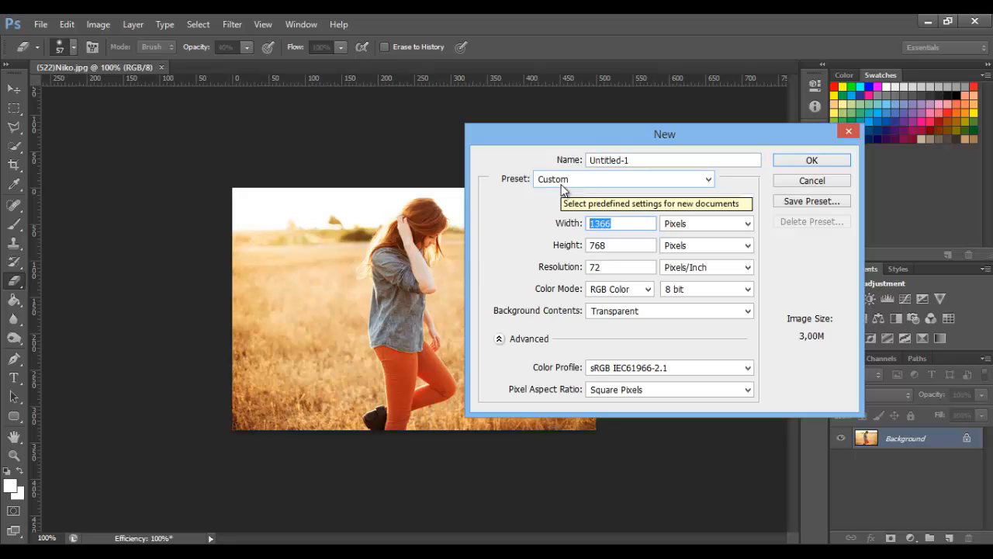
Step: Create a new transparent document 480 pixels wide and 280 pixels high
text(480)
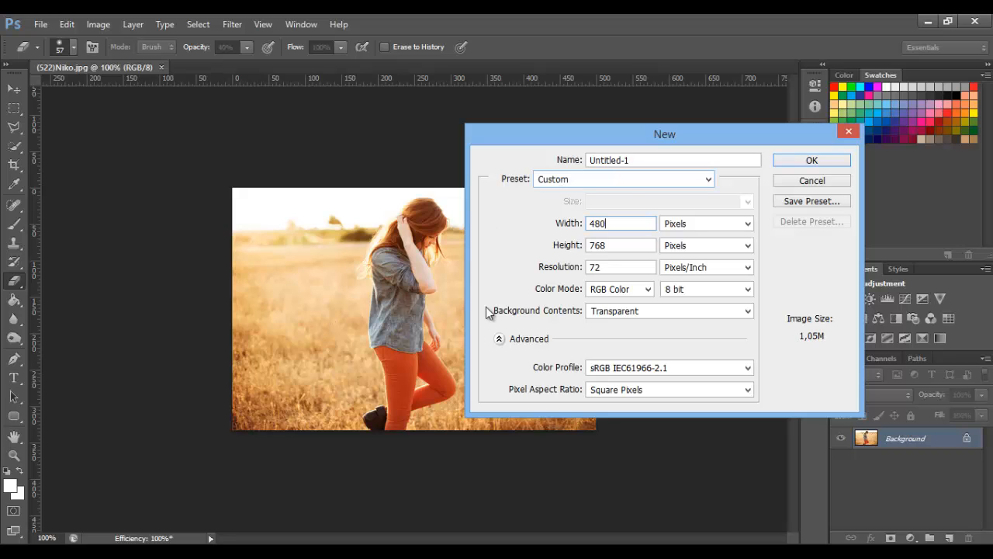
double_click(621, 245)
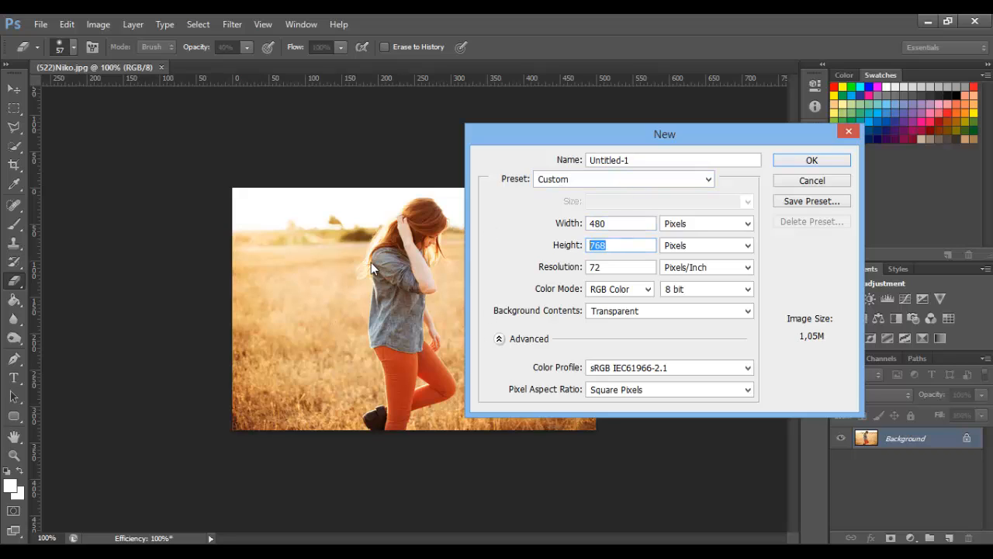
text(260)
key(Escape)
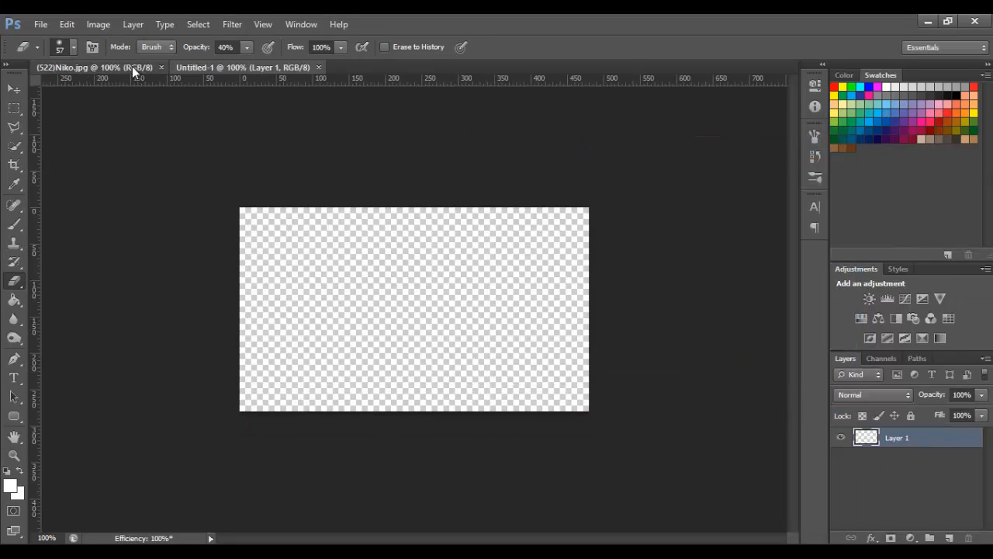
Step: Copy the (522)Niko.jpg photo into the Untitled-1 document and position it to cover the canvas with the woman's head in view
click(132, 67)
click(17, 92)
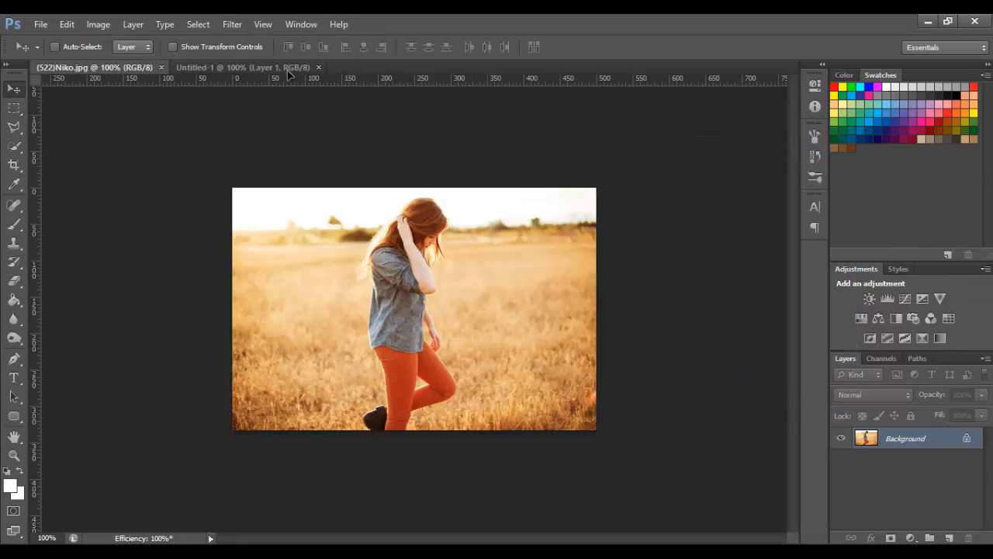
drag(288, 72, 359, 250)
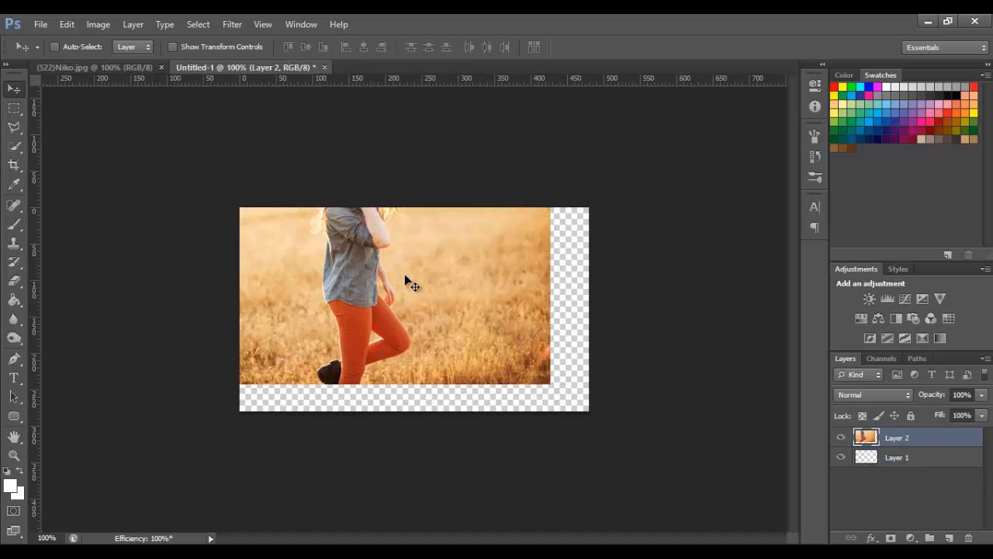
drag(406, 274, 445, 326)
Step: Scale the photo layer to about 97% and adjust its placement so the woman's head fits within the canvas
key(ctrl+t)
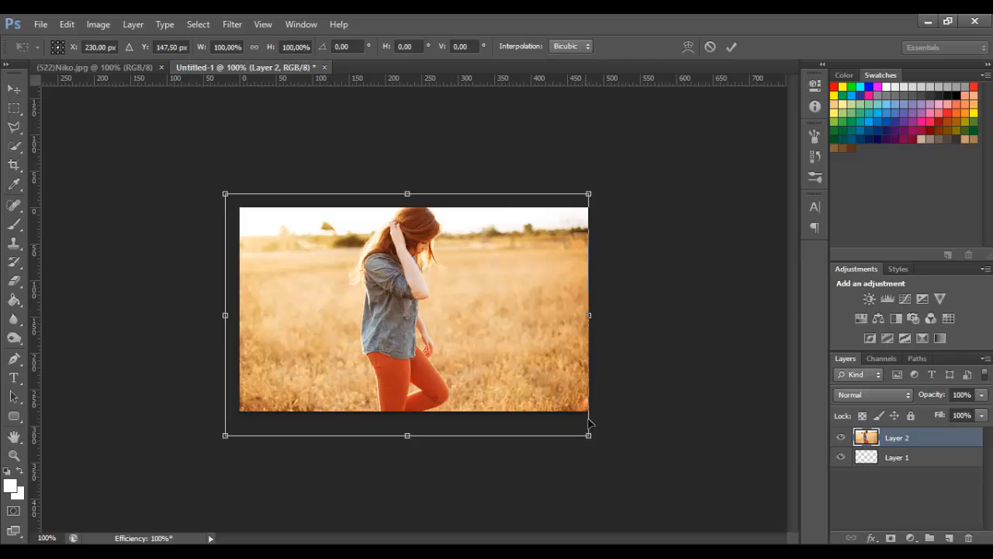
drag(227, 196, 235, 201)
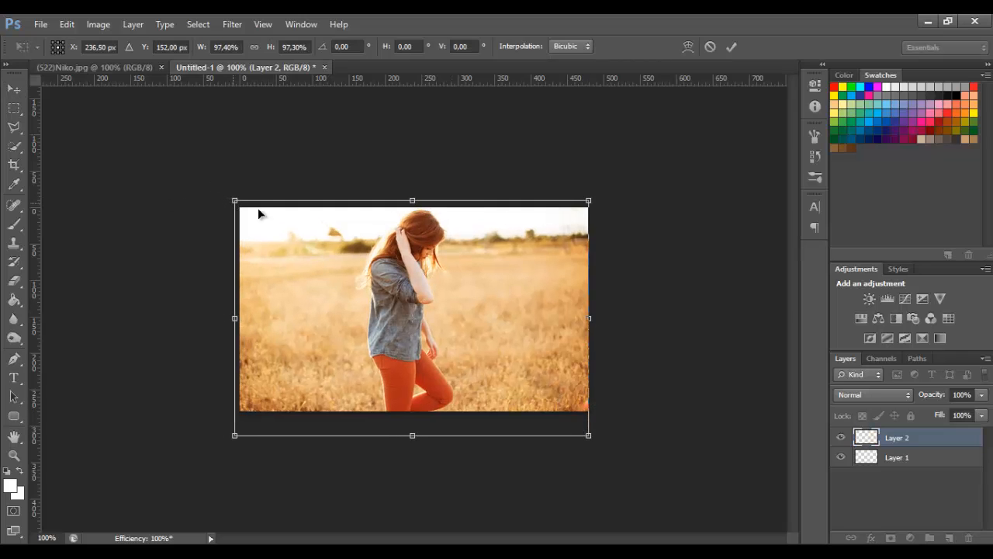
drag(396, 249, 396, 249)
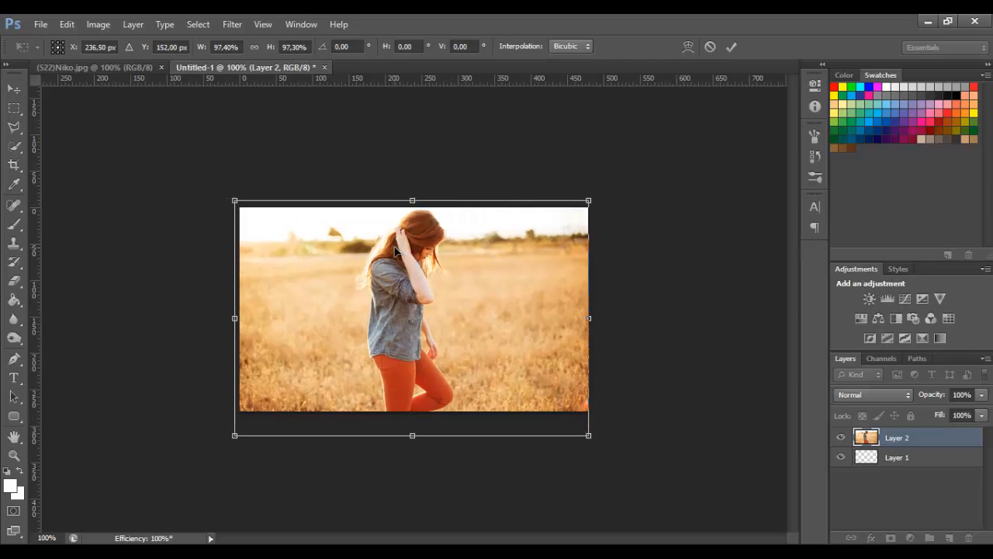
key(Return)
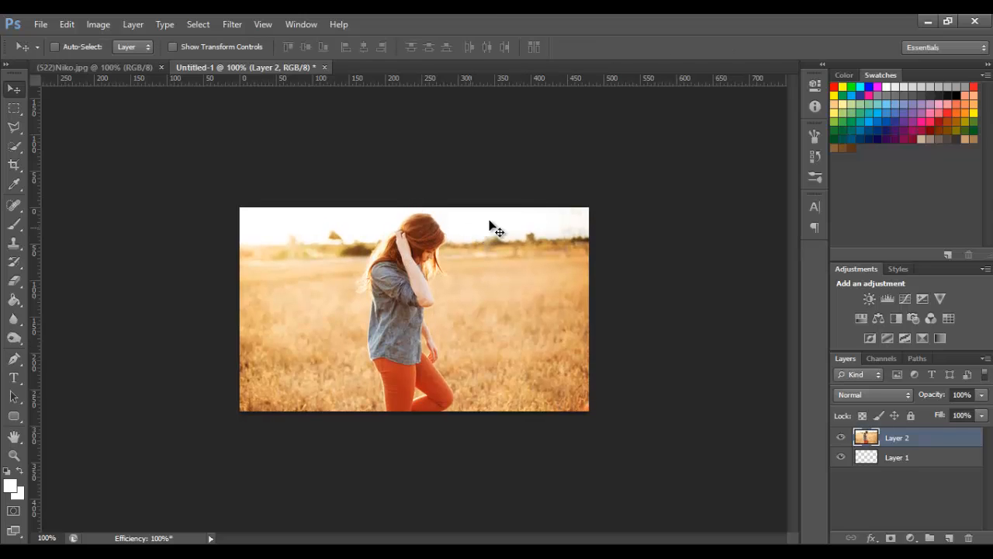
Step: Darken the photo's midtones slightly with a Curves adjustment layer and merge it into Layer 2
click(905, 299)
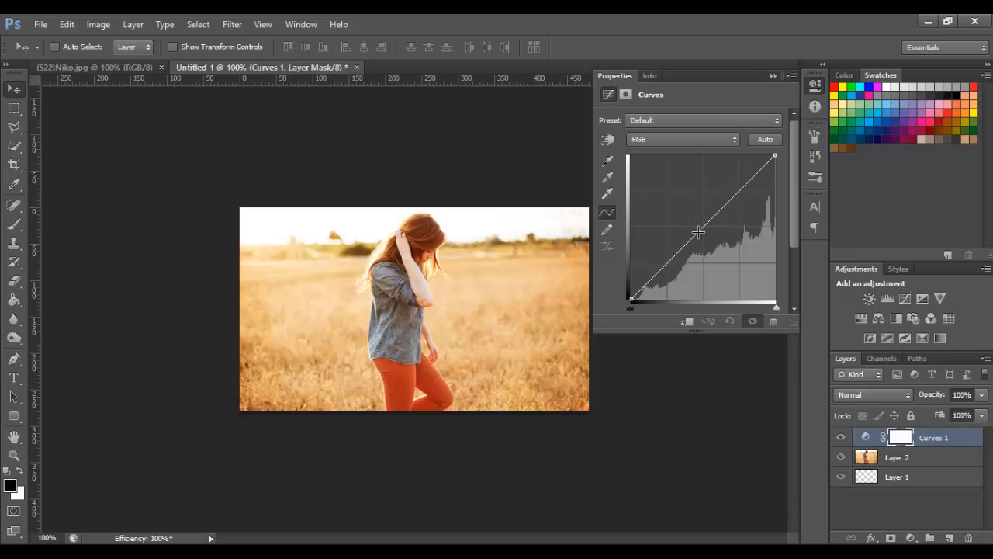
drag(698, 232, 708, 243)
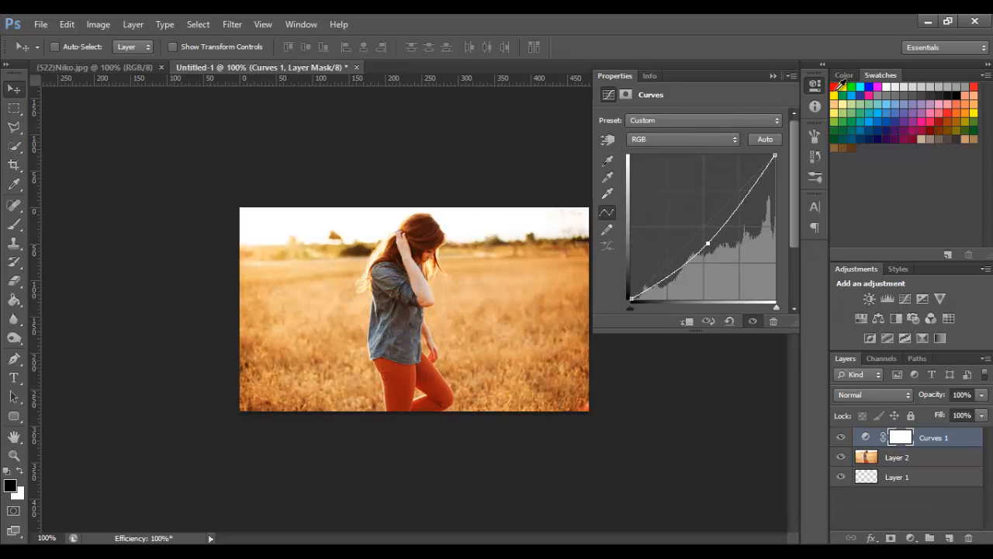
click(814, 84)
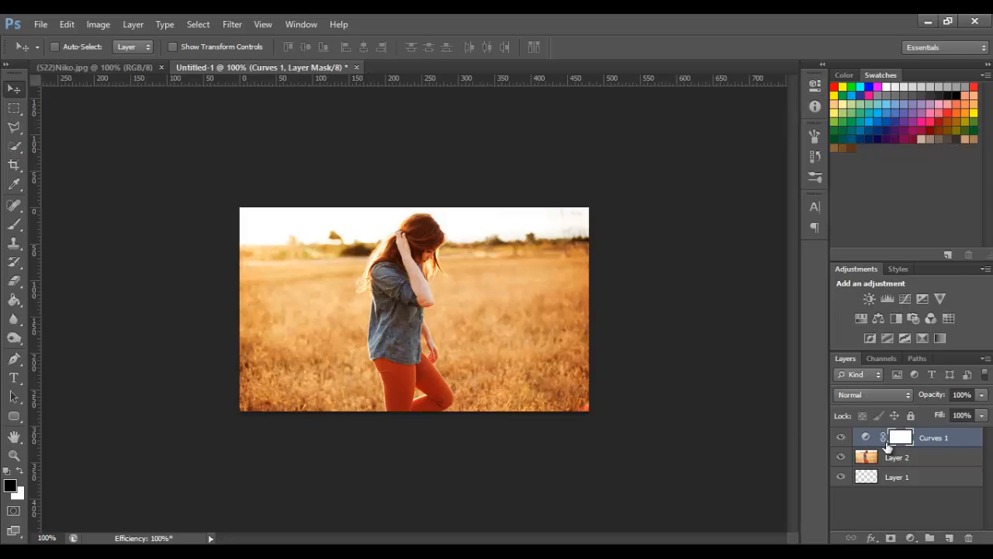
key(Delete)
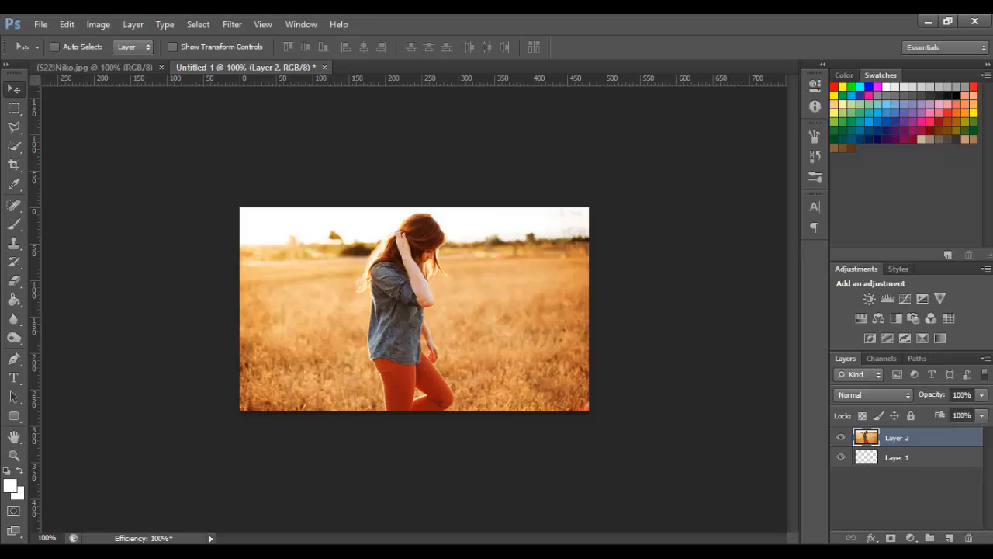
Step: Switch to the bio renders folder in File Explorer and preview the renders from bio10 back through bio7
key(alt+Tab)
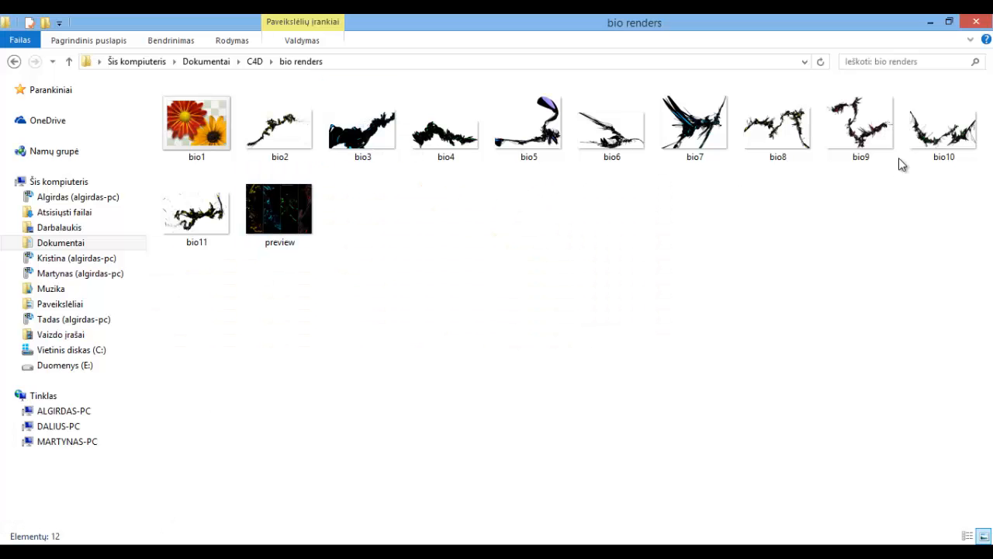
click(937, 147)
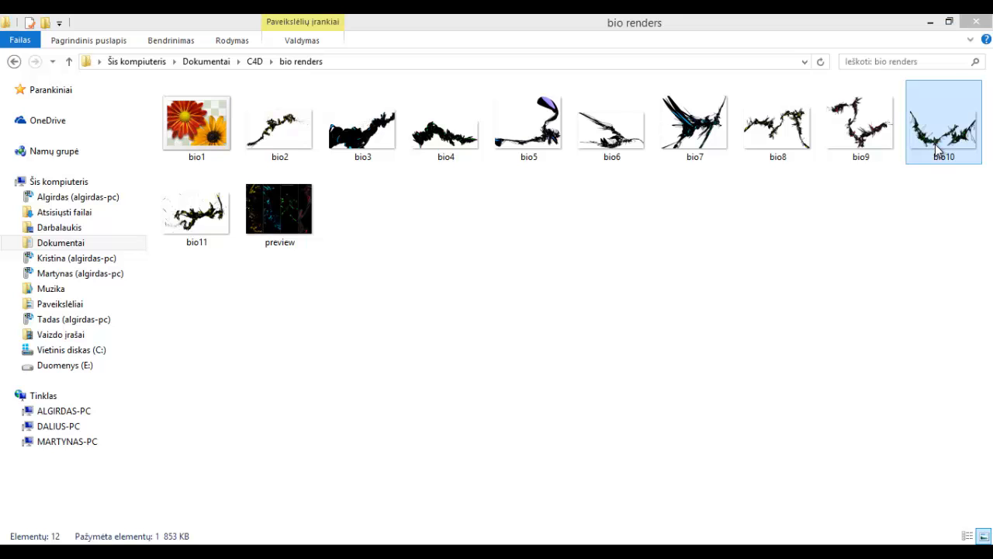
double_click(937, 148)
key(Left)
key(Left)
key(Left)
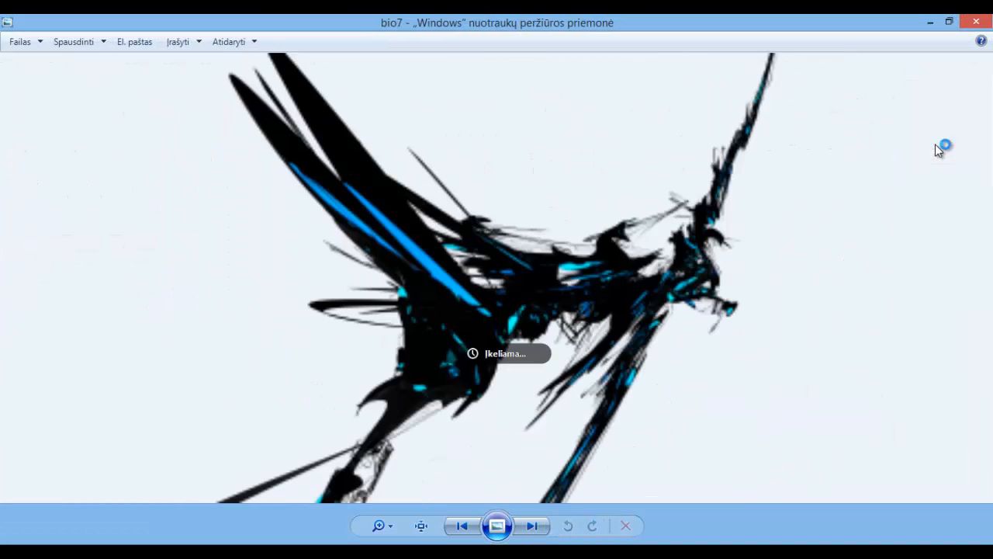
key(Left)
key(Right)
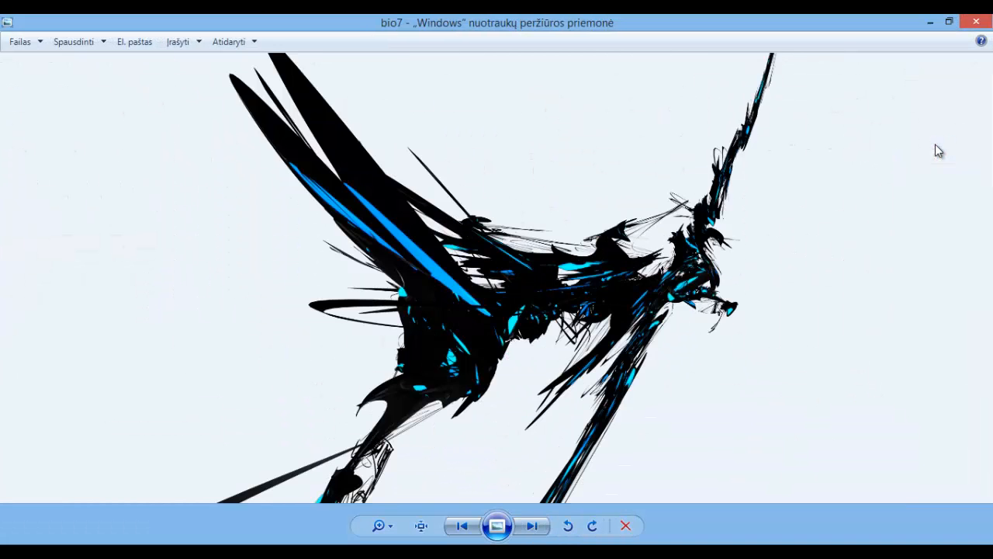
click(990, 23)
Step: View the bio10 render at full size and open it in Photoshop
double_click(950, 145)
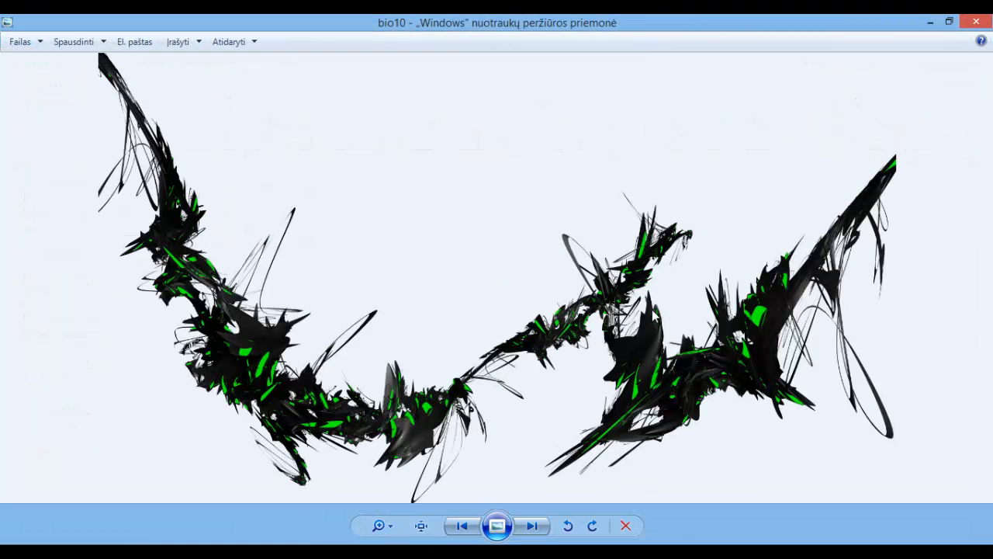
right_click(456, 211)
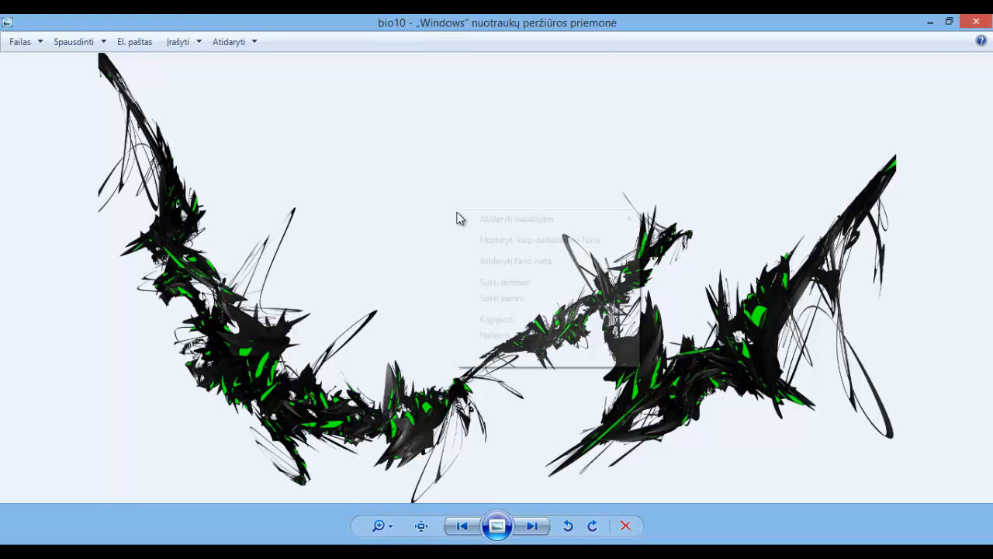
mouse_move(497, 218)
click(729, 267)
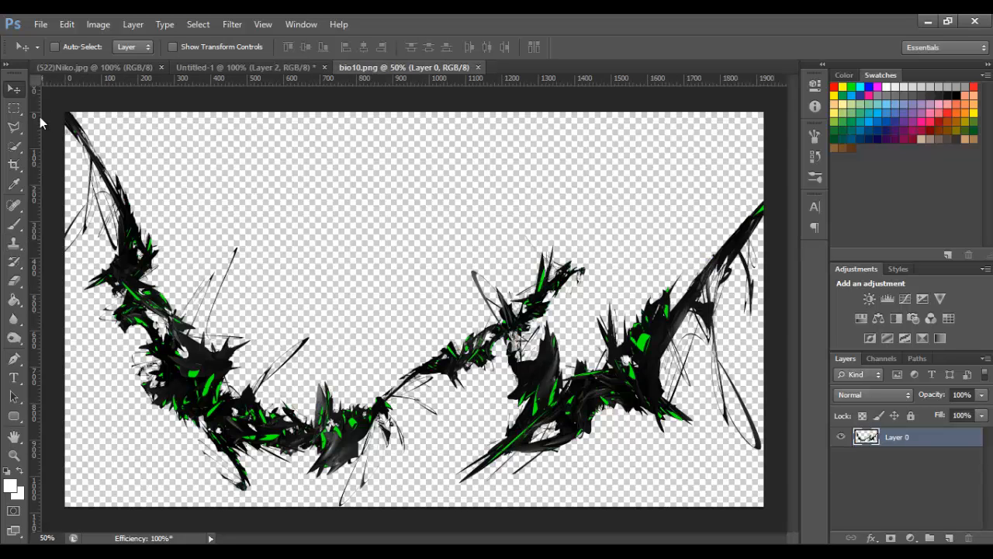
Step: Select the left part of the bio10 render with a rectangular marquee, delete it and deselect
click(17, 111)
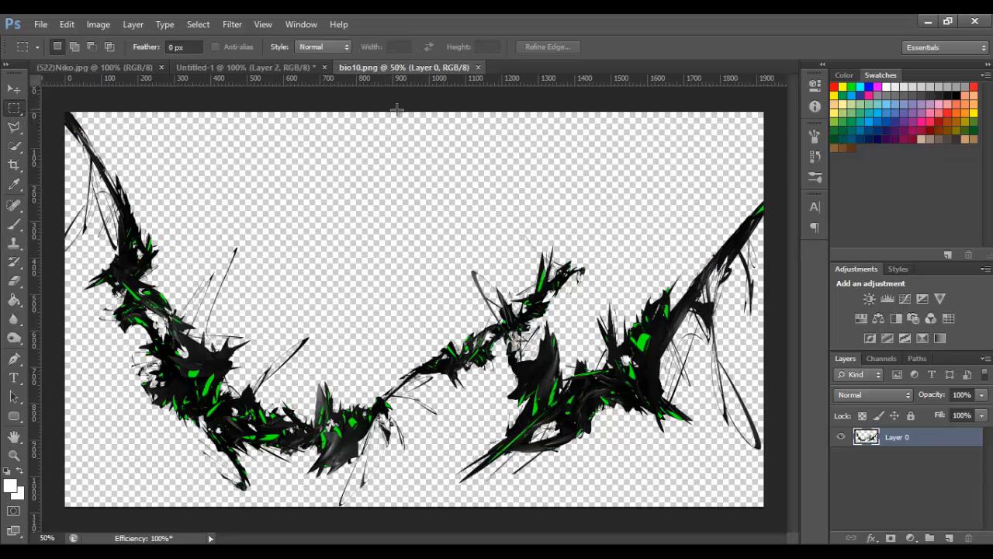
drag(397, 110, 19, 521)
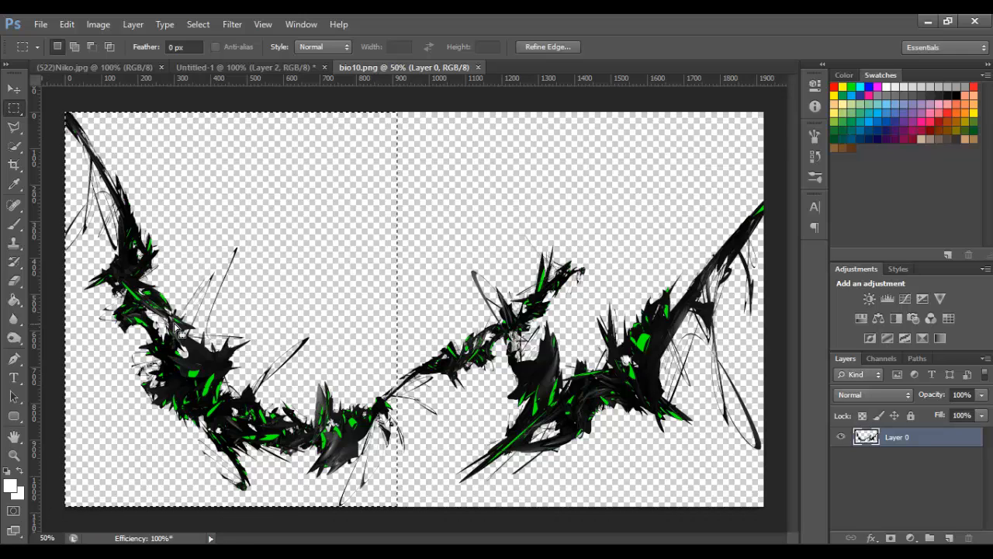
key(Delete)
key(ctrl+d)
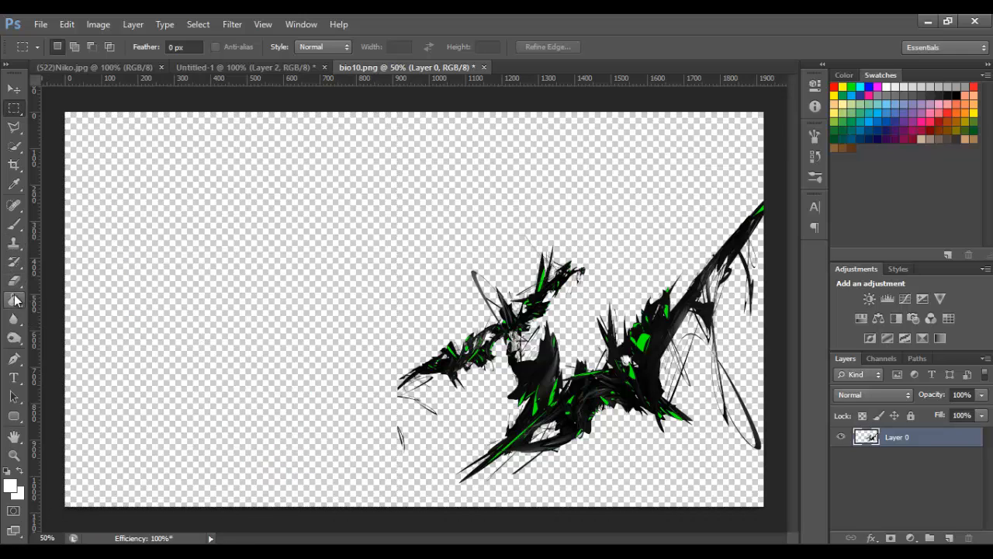
Step: Erase the stray strands left at the render's cut edge, using an eraser with 100% opacity and 100% hardness
click(14, 281)
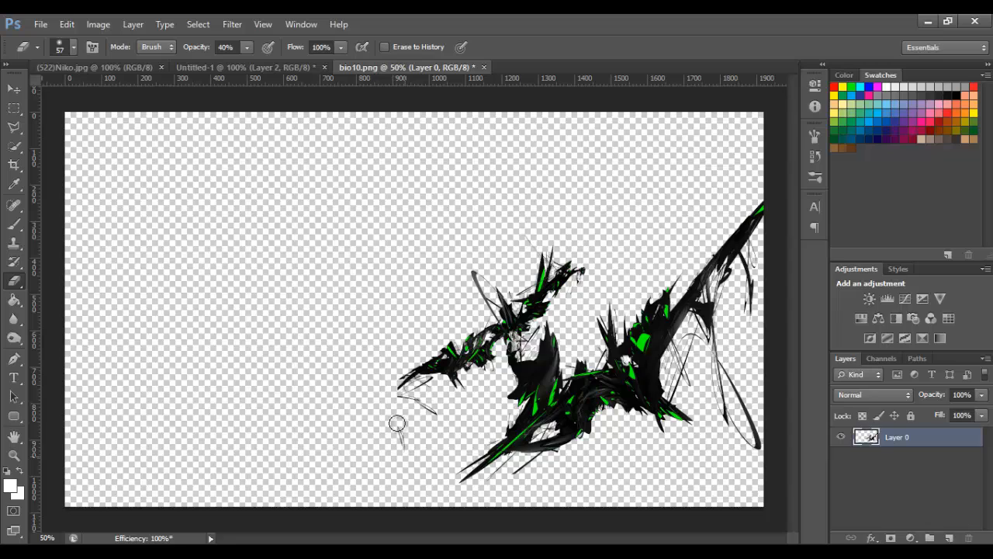
click(247, 47)
key(0)
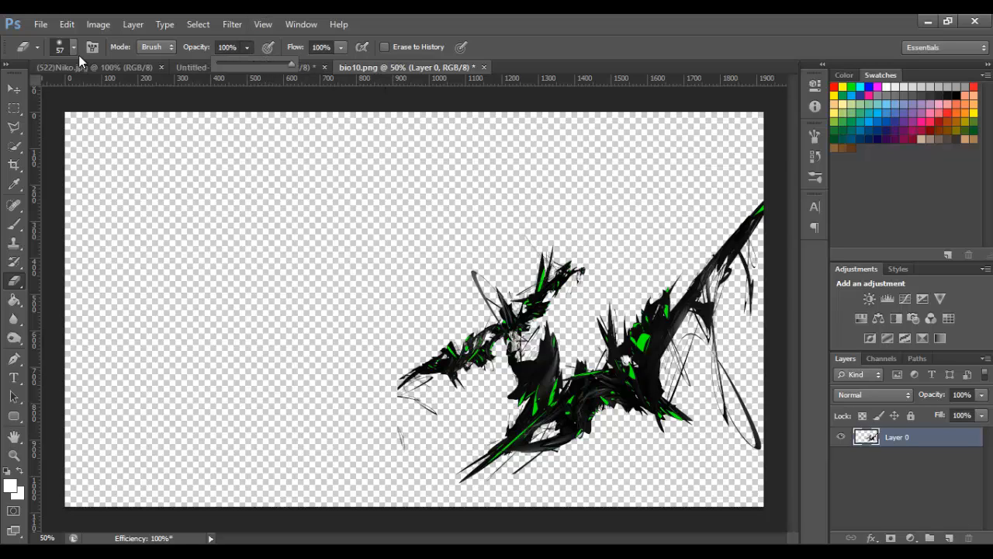
click(74, 47)
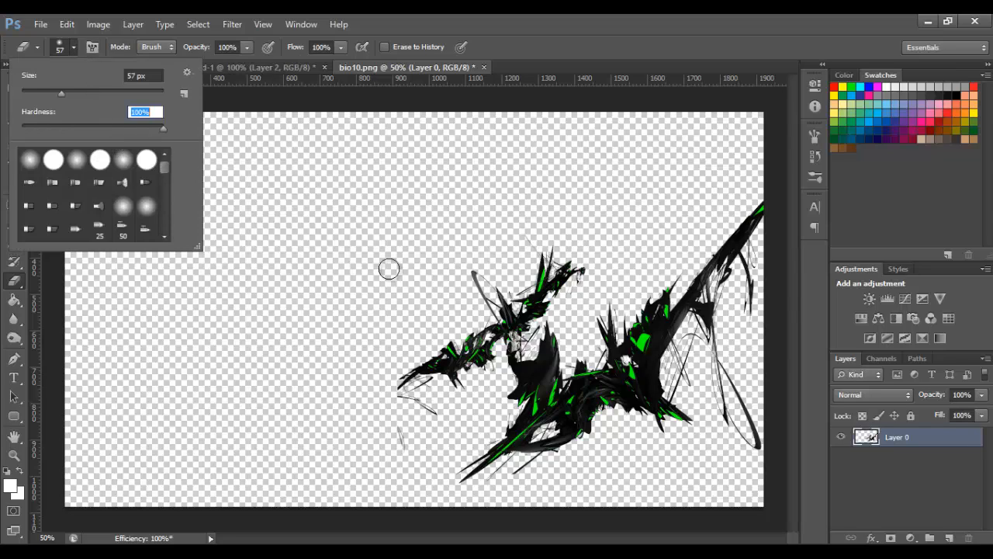
click(403, 450)
mouse_move(434, 417)
mouse_down()
mouse_move(401, 401)
mouse_move(425, 388)
mouse_move(415, 380)
mouse_move(392, 400)
mouse_up()
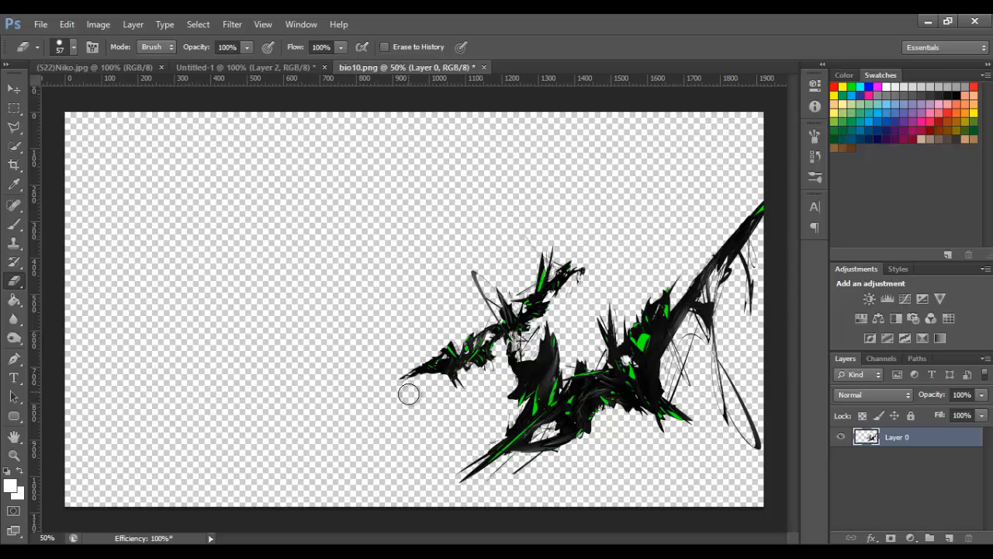
Step: Copy the trimmed bio10 render into the Untitled-1 document and scale it down to about 55%
click(13, 90)
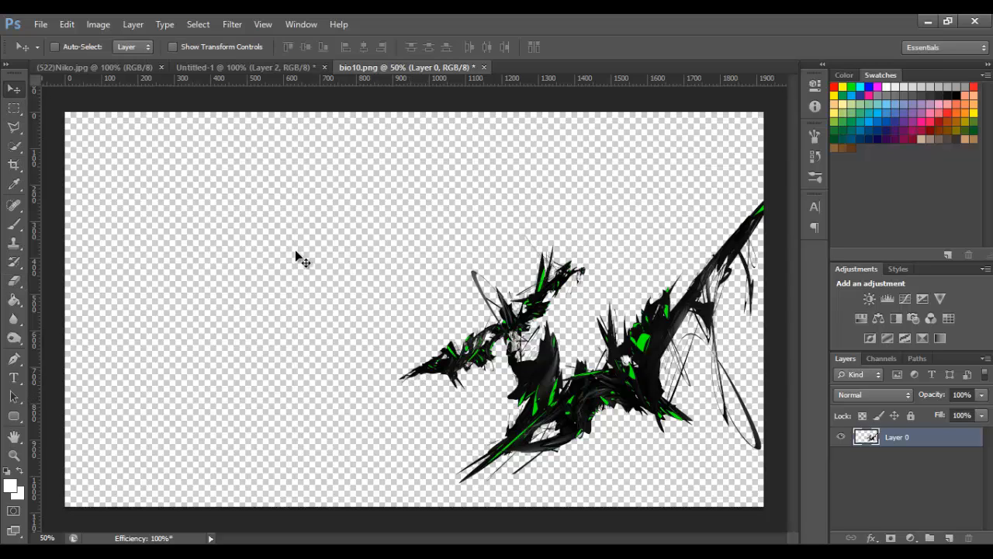
drag(574, 358, 515, 365)
key(ctrl+t)
drag(157, 163, 483, 415)
drag(572, 472, 187, 138)
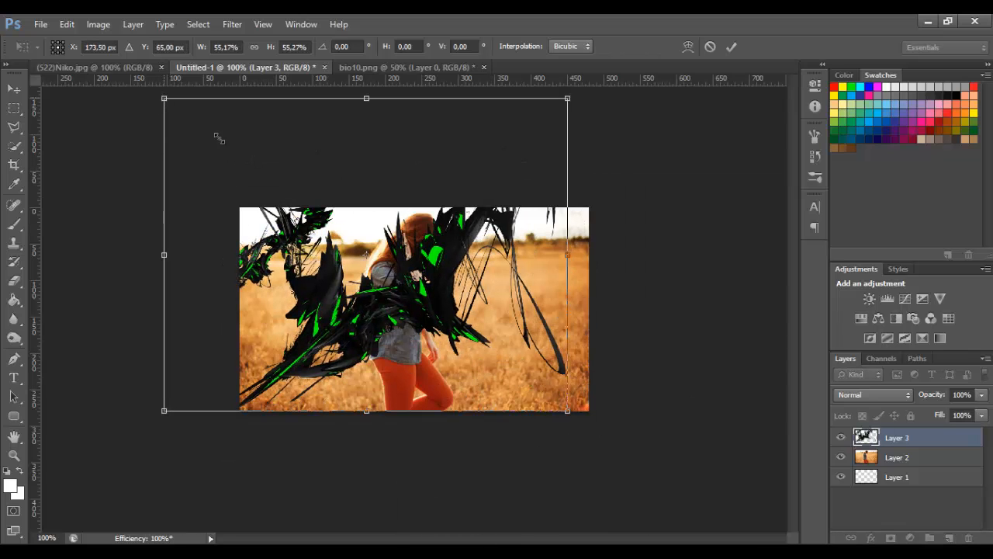
Step: Shrink the render to about 23%, rotated about -95°, and place it against the woman's back like a wing
drag(164, 99, 343, 235)
drag(454, 198, 252, 293)
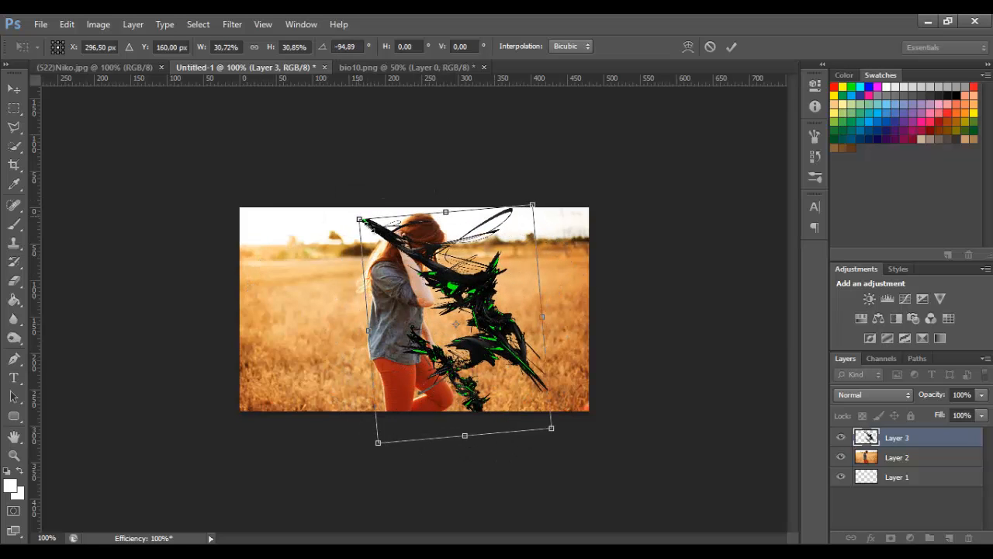
drag(366, 225, 423, 281)
drag(501, 311, 372, 250)
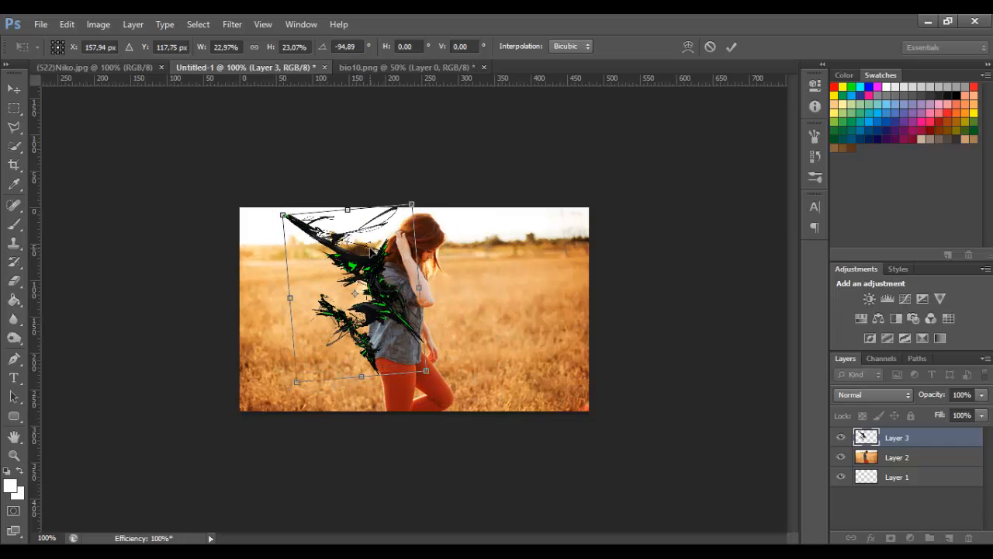
key(Return)
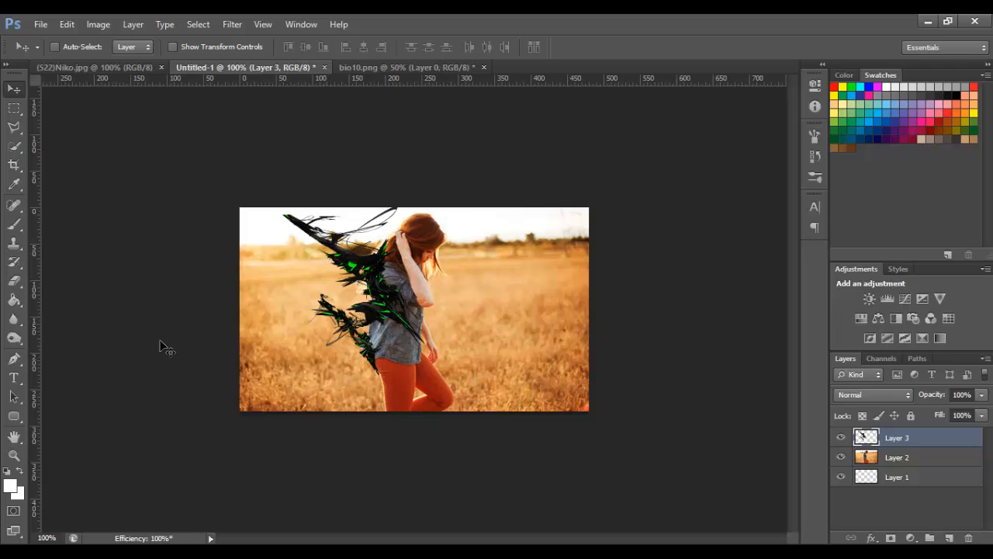
Step: Erase the thin curved strands of the render beside the woman's head with a 45 px eraser
click(14, 281)
mouse_move(354, 218)
mouse_down()
mouse_move(392, 206)
mouse_move(359, 209)
mouse_up()
key(ctrl+z)
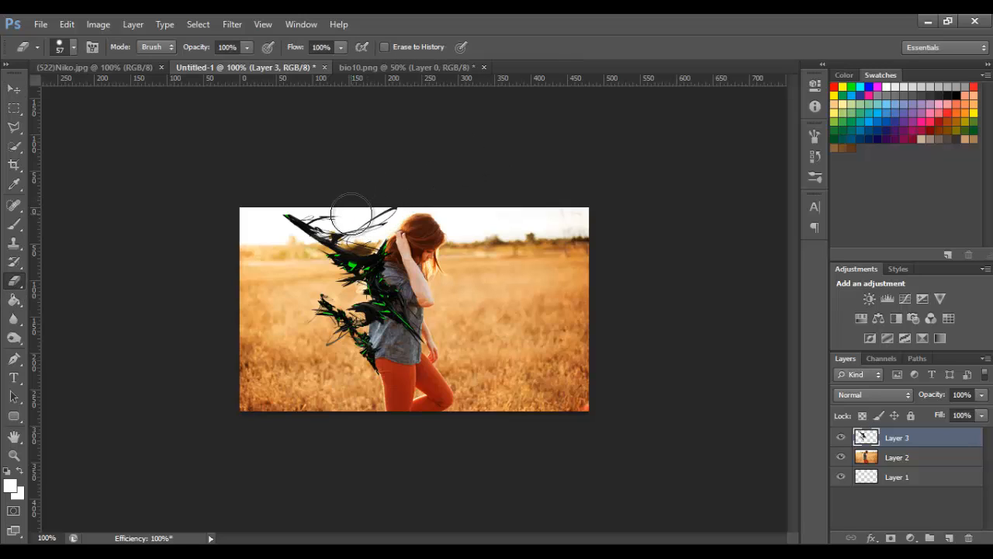
key(bracketleft)
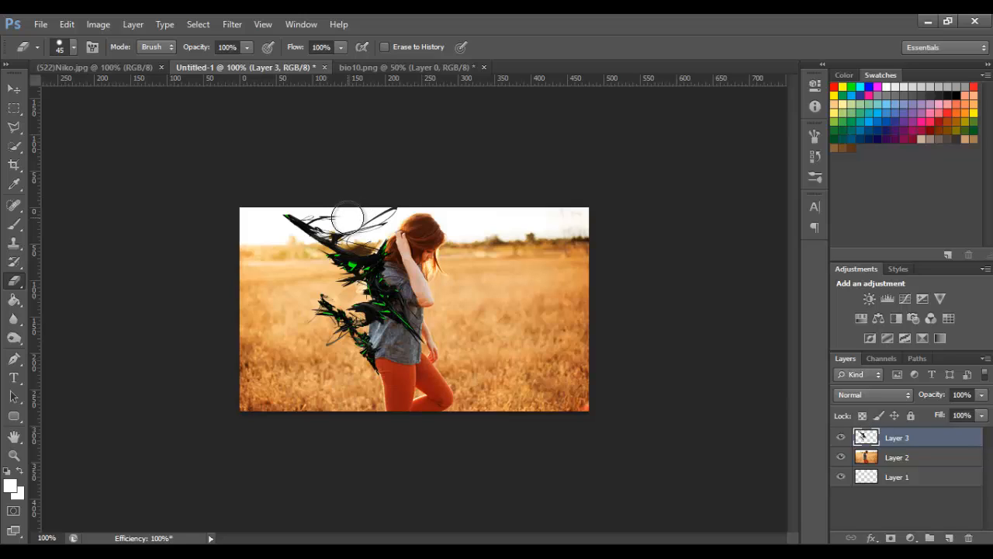
mouse_move(354, 215)
mouse_down()
mouse_move(392, 204)
mouse_move(357, 219)
mouse_up()
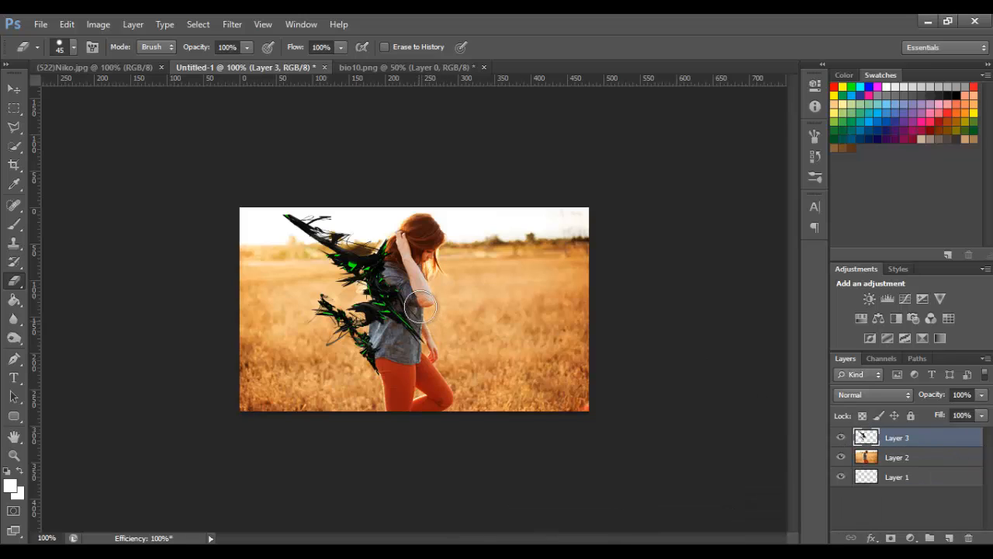
Step: Add a new layer above the wing render on Layer 3 and clip it to that layer
click(949, 537)
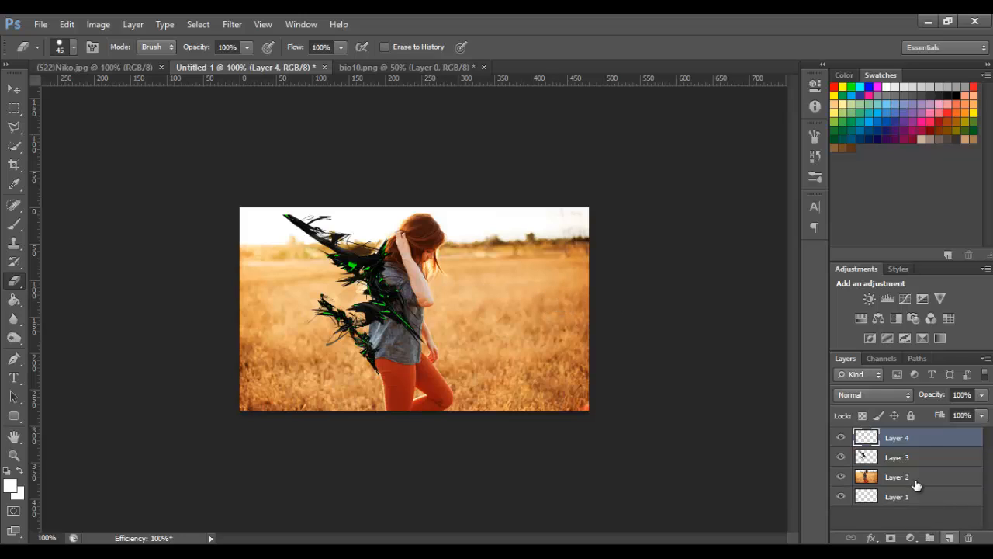
right_click(909, 438)
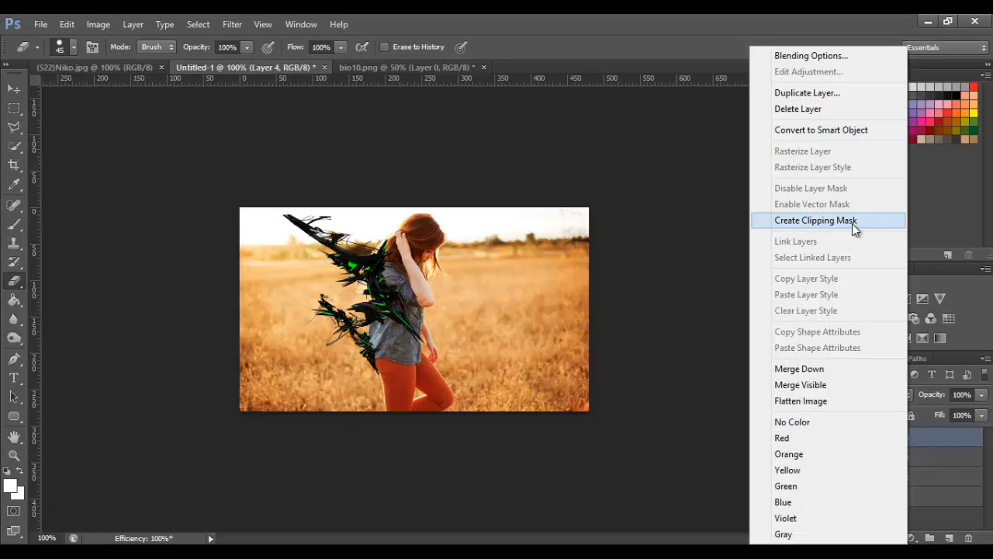
click(955, 425)
right_click(932, 438)
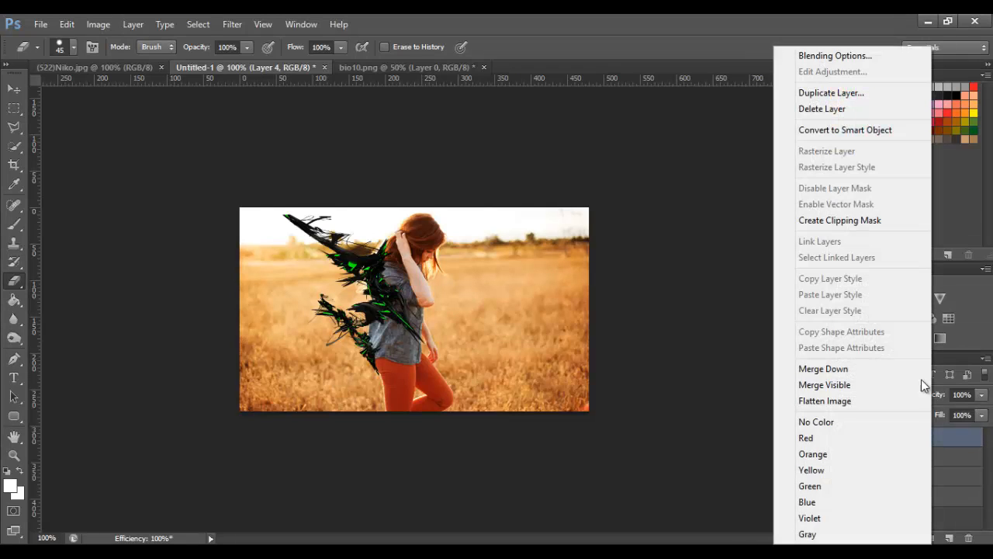
click(836, 222)
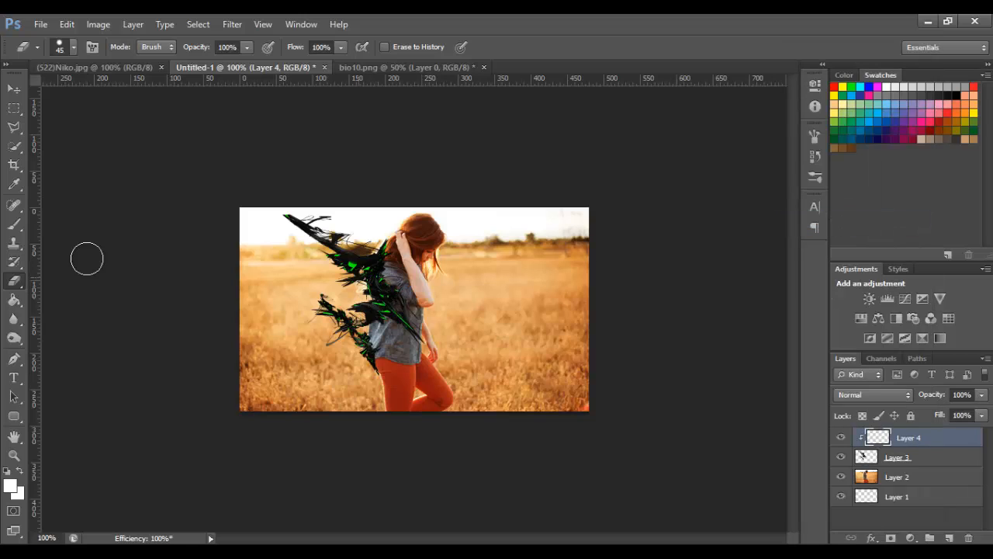
Step: Paint white over the upper part of the wing on the clipped layer with a soft 42 px brush at 100% opacity
click(16, 225)
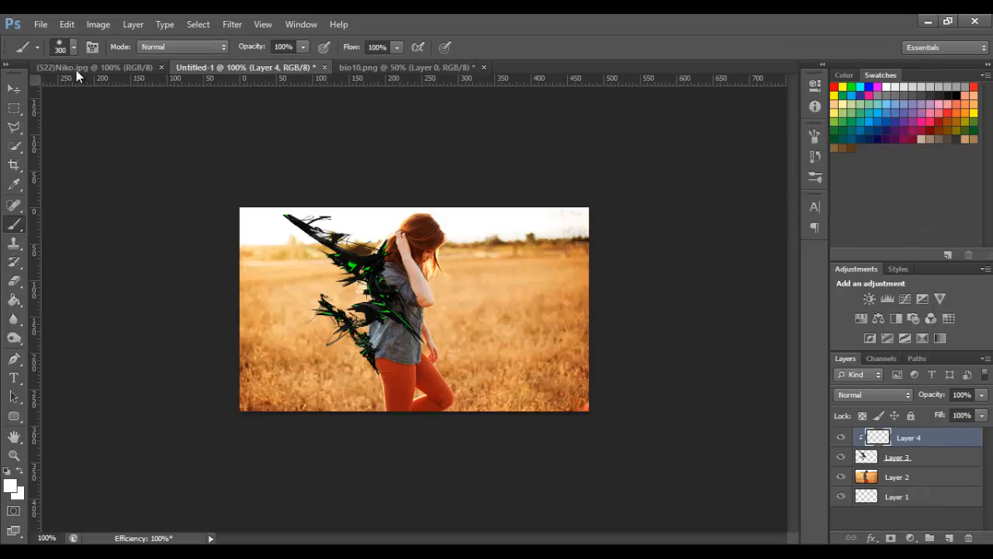
click(74, 47)
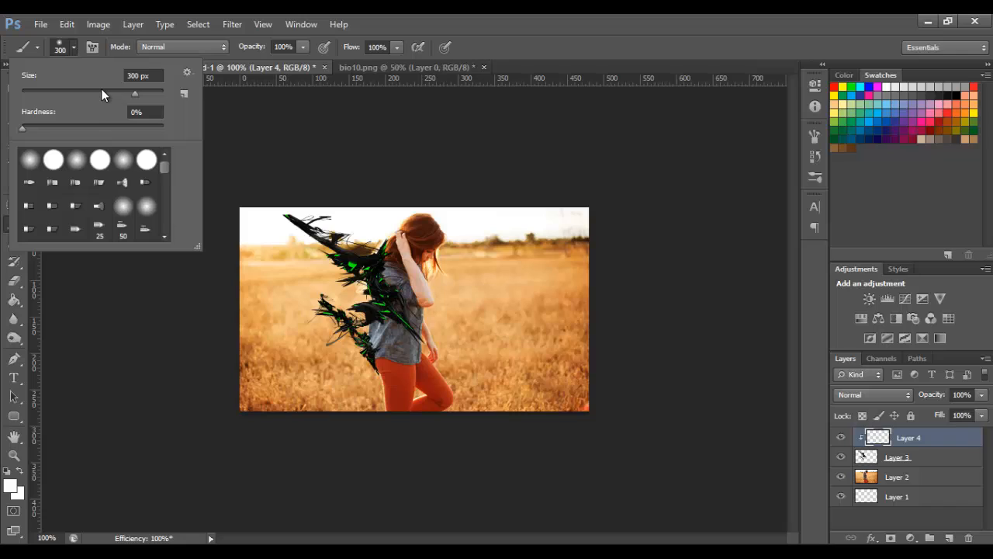
drag(101, 90, 51, 102)
click(70, 48)
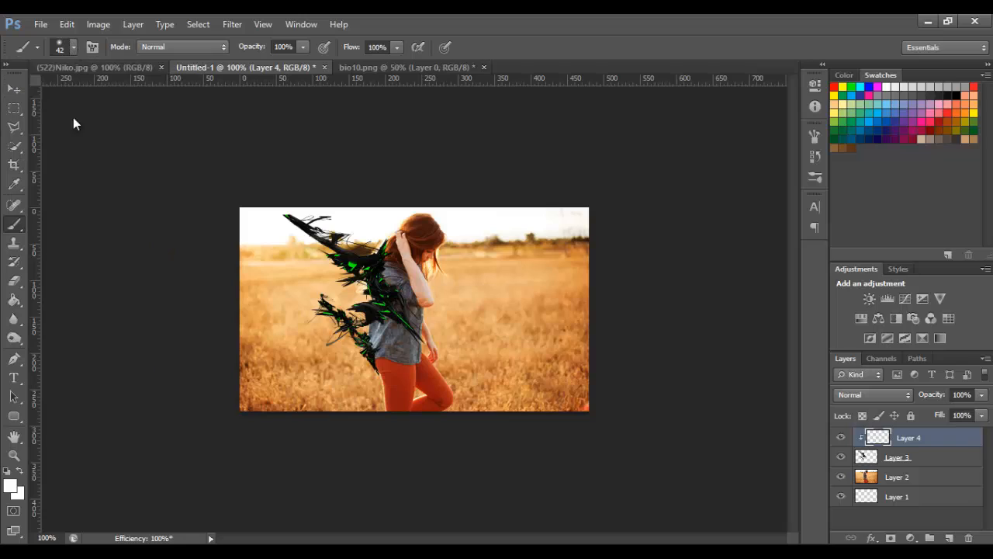
click(6, 473)
click(20, 471)
drag(369, 220, 303, 226)
Step: Set the clipped Layer 4 to Soft Light blending, try 60% opacity, and restore it to 100%
click(856, 401)
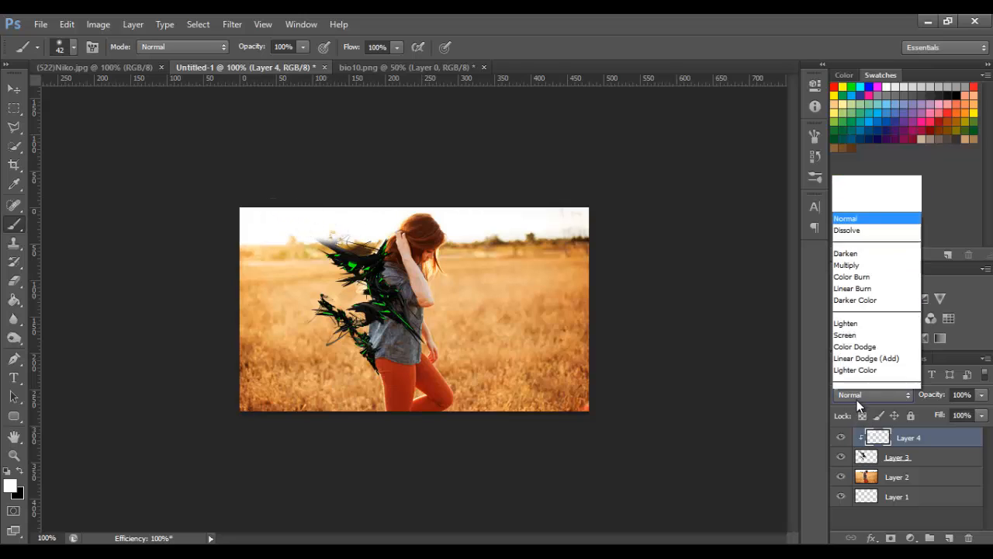
click(863, 216)
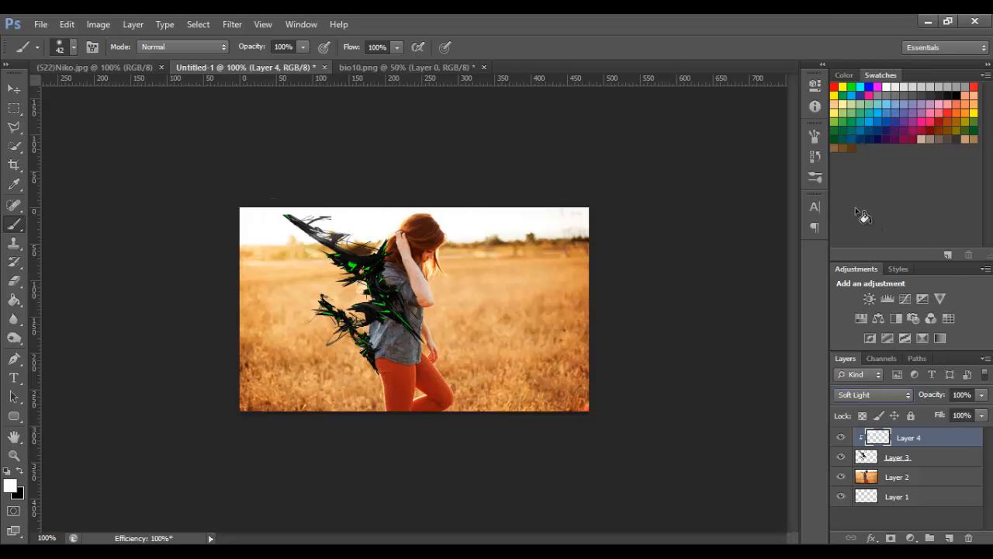
click(962, 394)
text(60)
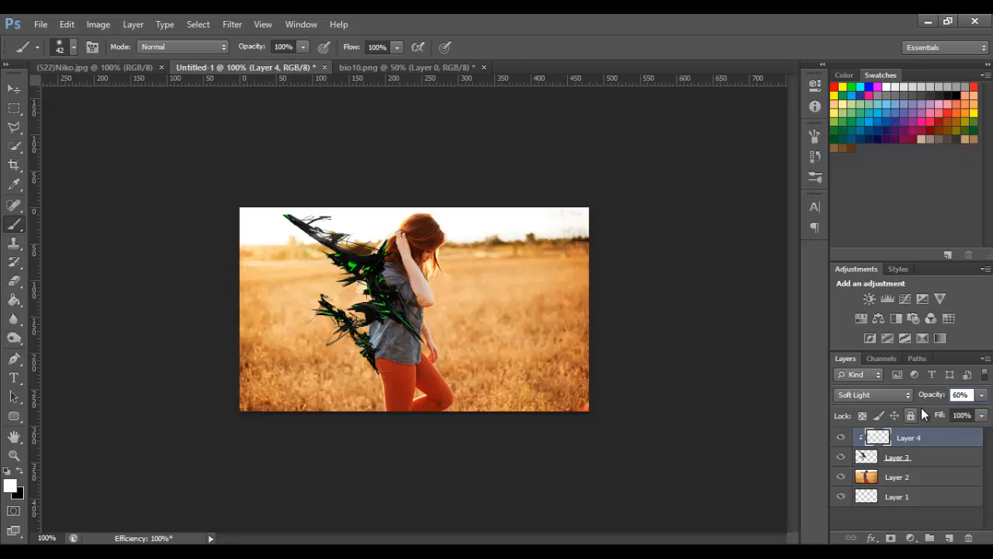
click(983, 396)
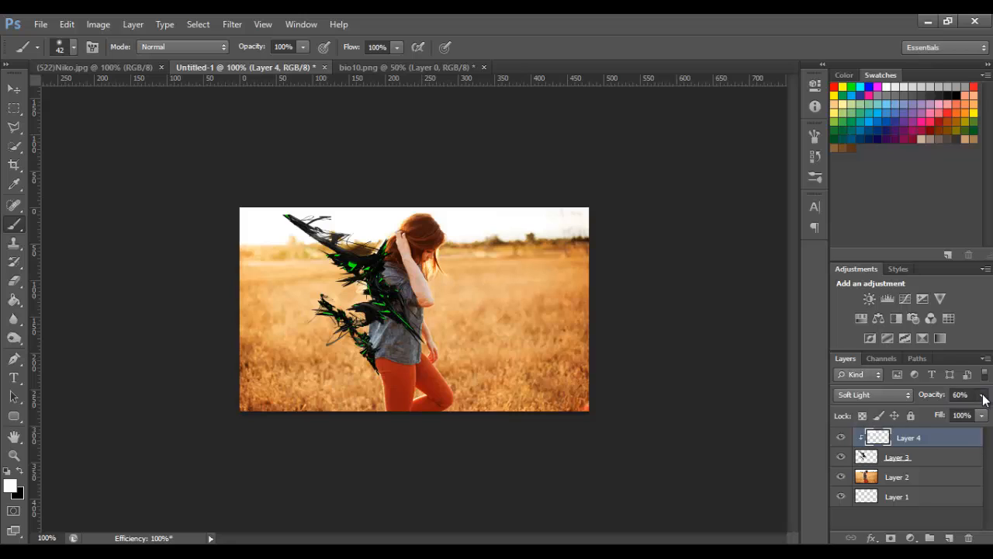
drag(975, 412, 987, 411)
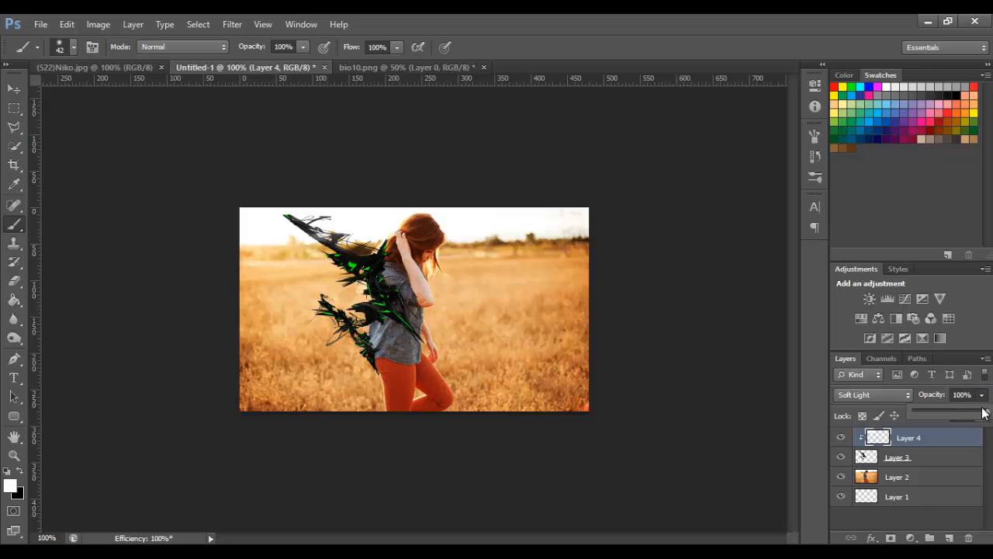
click(984, 396)
click(970, 393)
Step: Erase the strong white strokes on Layer 4 and repaint the wing's highlights in white with the brush at 40% opacity
click(14, 281)
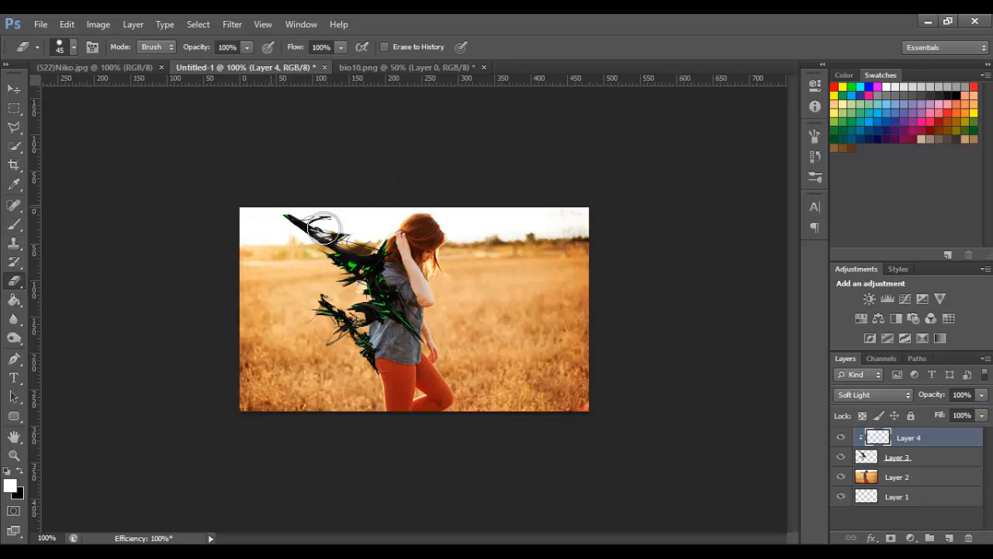
click(14, 225)
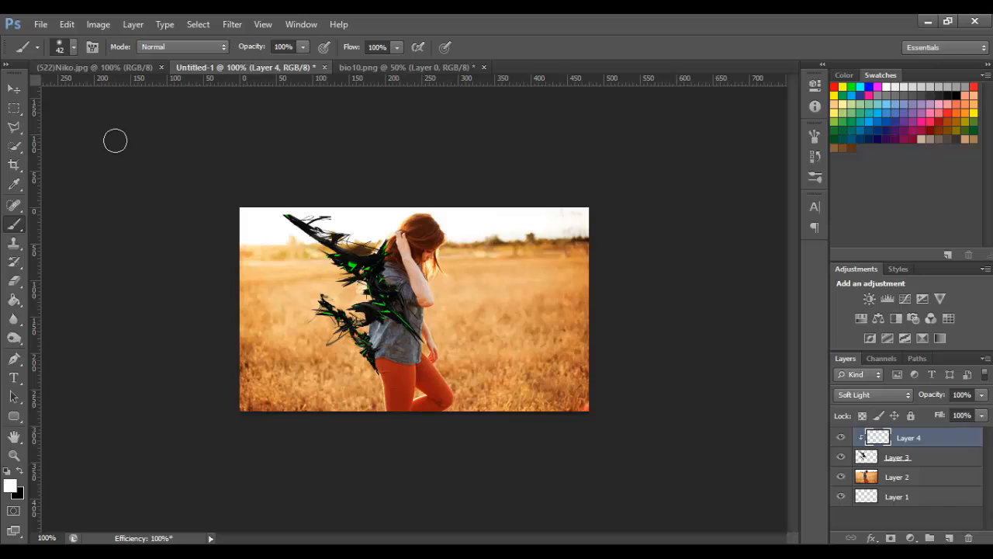
click(283, 47)
text(40)
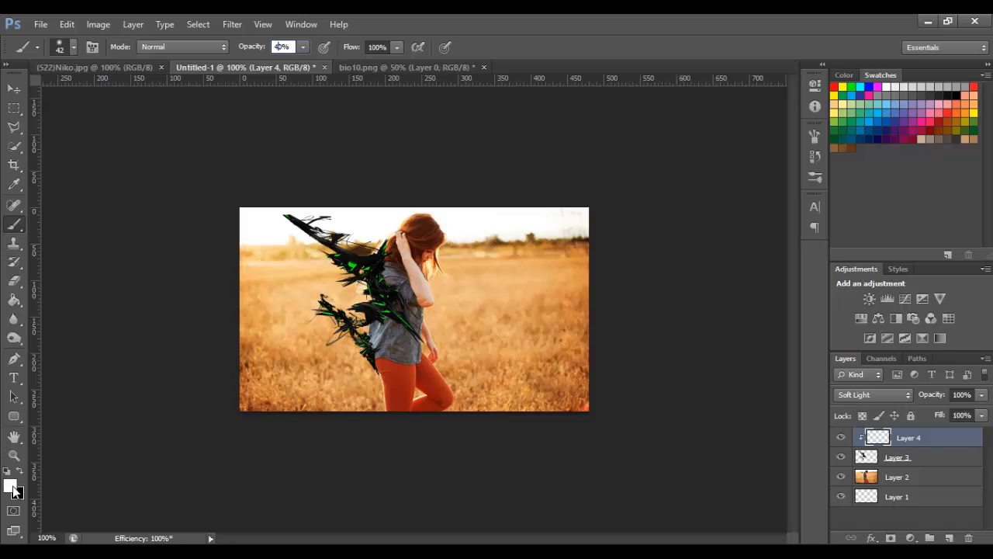
click(284, 218)
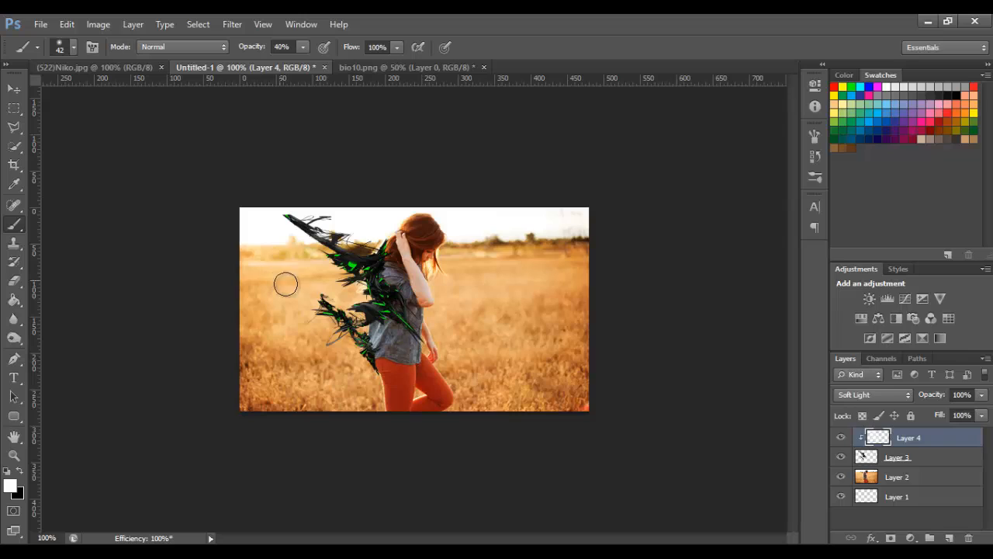
Step: Recolor the wing render on Layer 3 from green to orange with Hue/Saturation, using a hue of -106
click(910, 464)
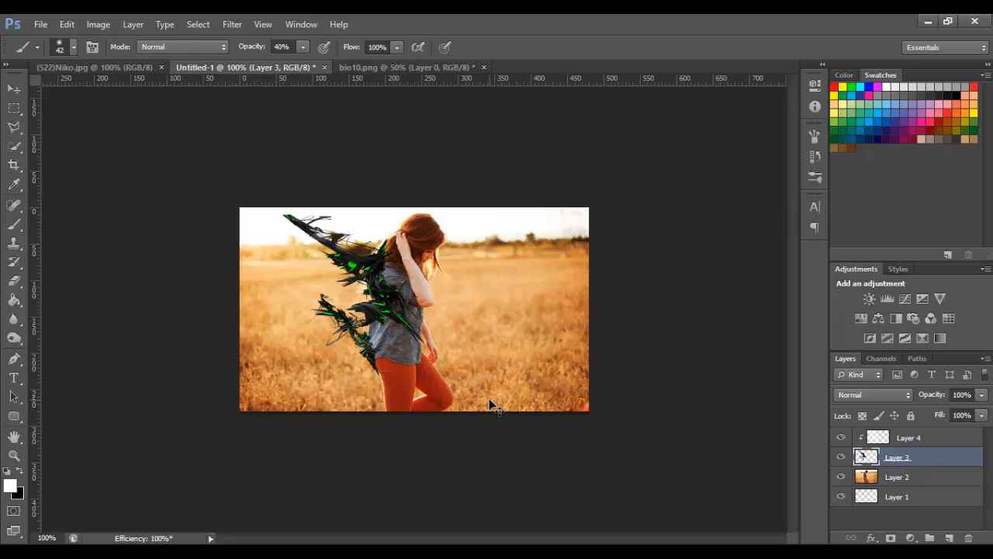
key(ctrl+u)
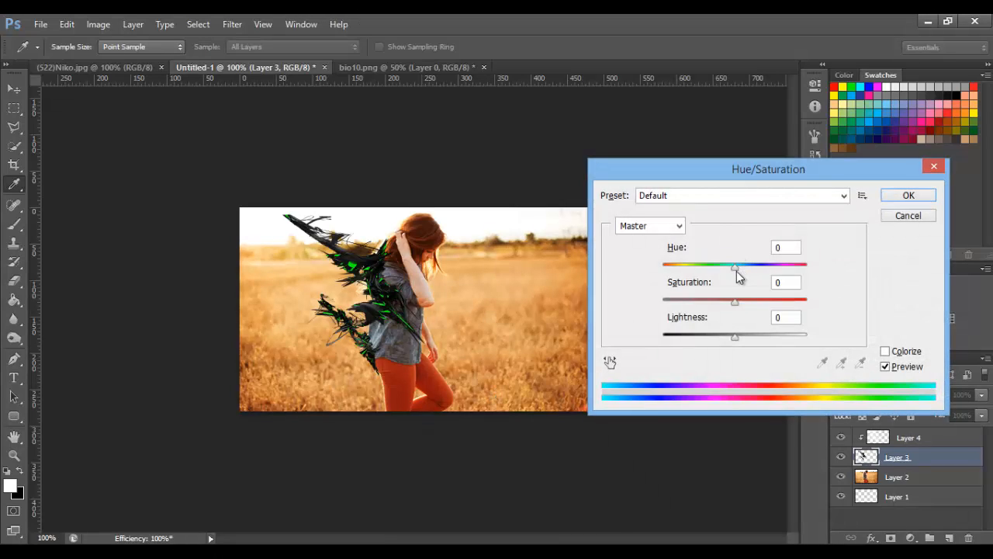
drag(736, 266, 686, 273)
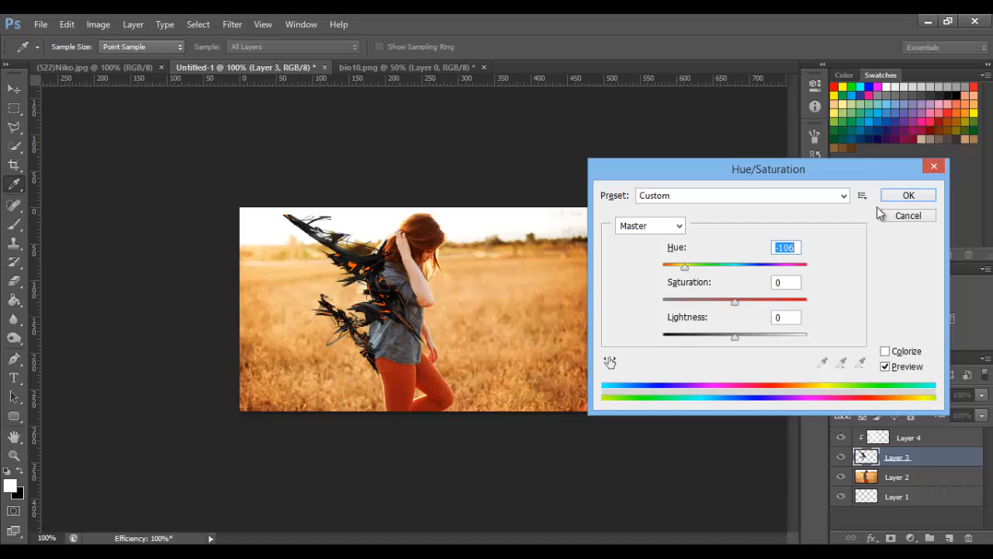
click(901, 198)
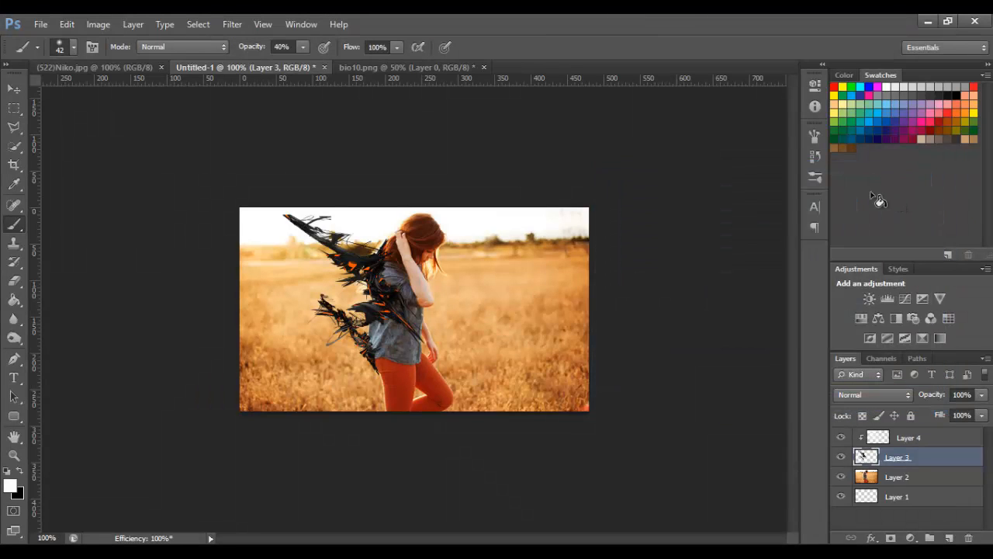
Step: Try to fade the wing's upper tip on Layer 3 with a 100 px eraser at 0% hardness
click(19, 283)
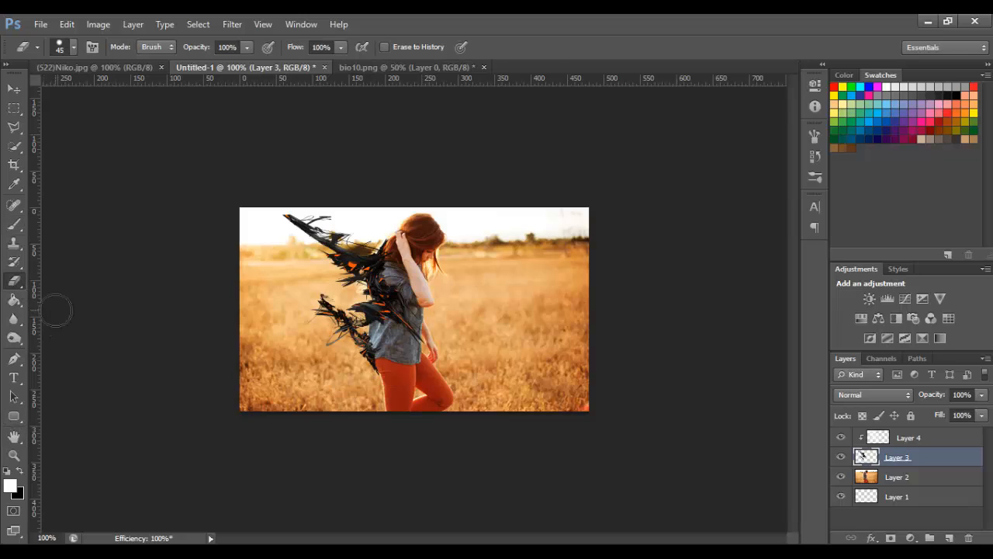
click(73, 49)
drag(81, 124, 5, 146)
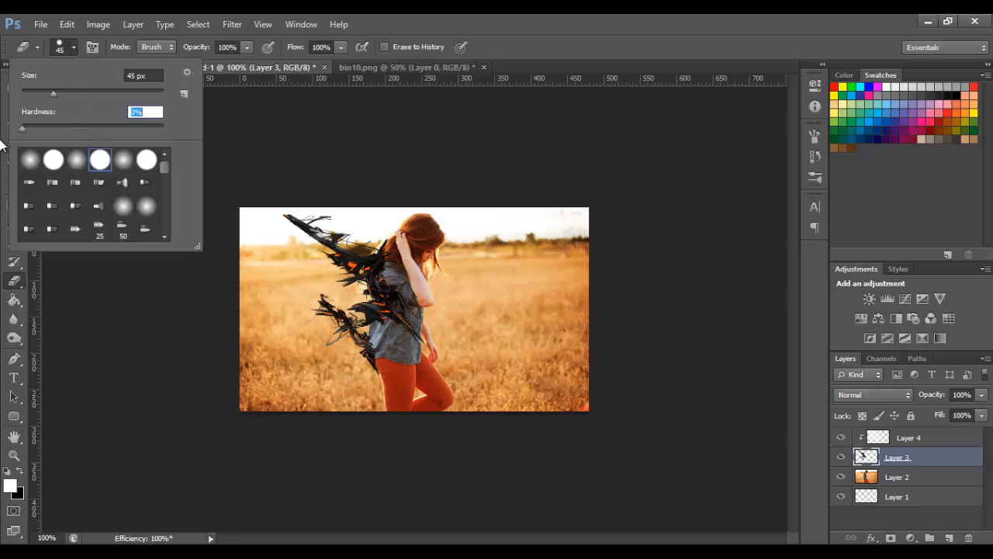
drag(54, 95, 66, 79)
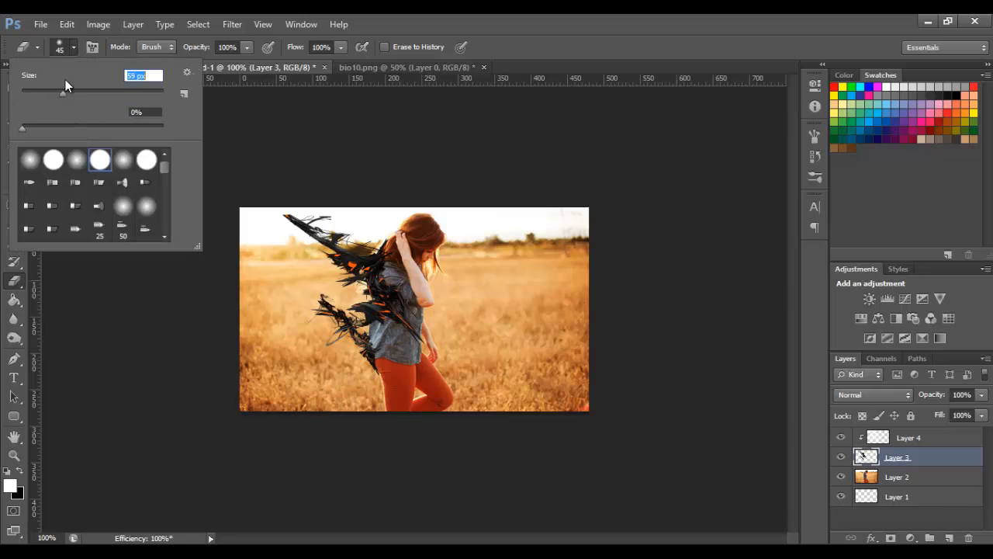
click(74, 48)
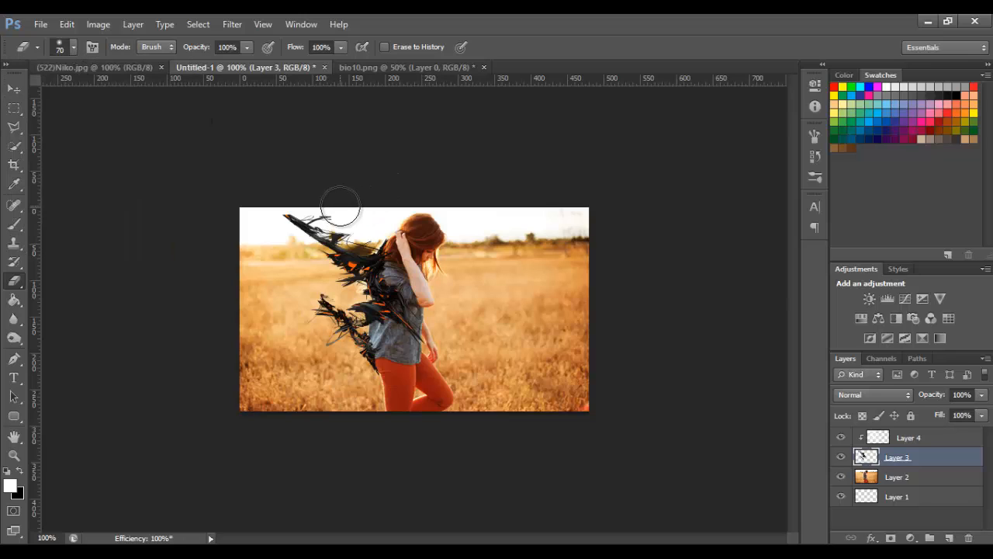
key(bracketright)
key(bracketright)
key(bracketright)
key(bracketright)
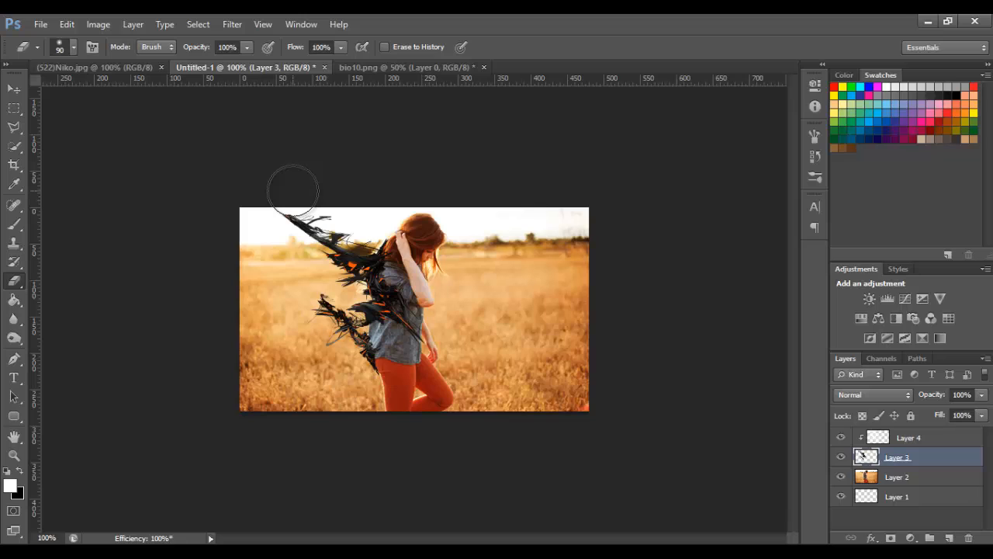
key(bracketright)
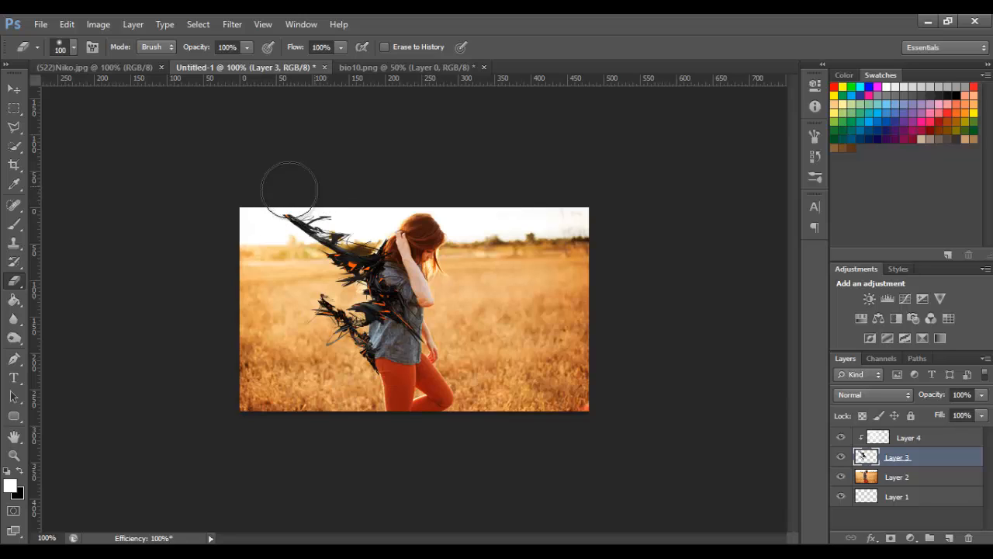
mouse_move(294, 189)
mouse_down()
mouse_move(305, 183)
mouse_move(271, 182)
mouse_move(283, 181)
mouse_up()
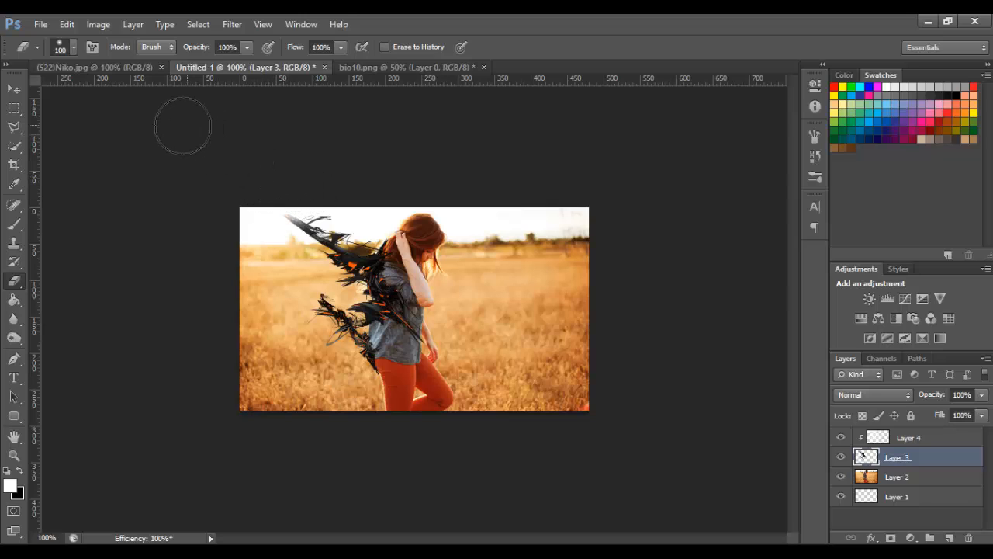
Step: Revert the document to its Hue/Saturation history state, discarding all the eraser strokes made on the wing
click(815, 156)
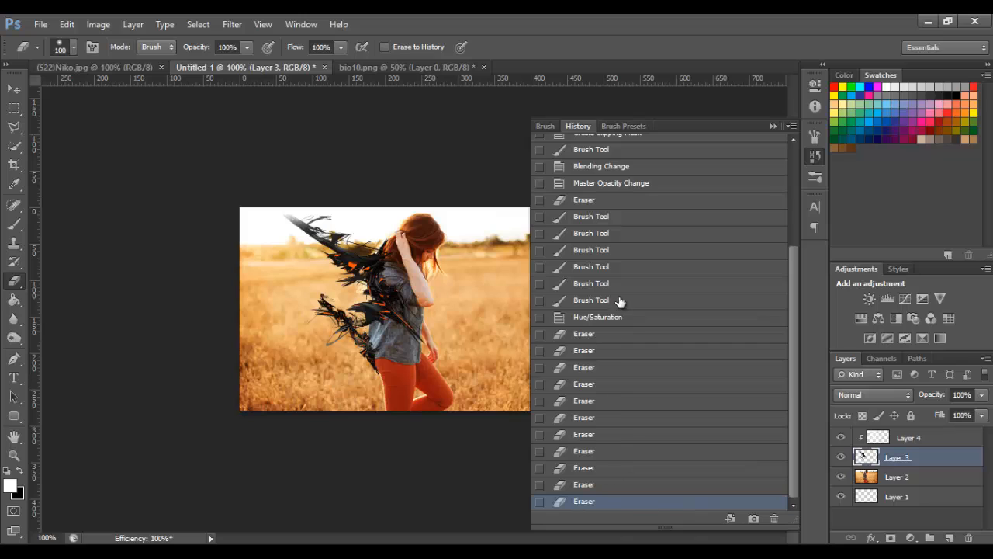
click(660, 317)
click(810, 156)
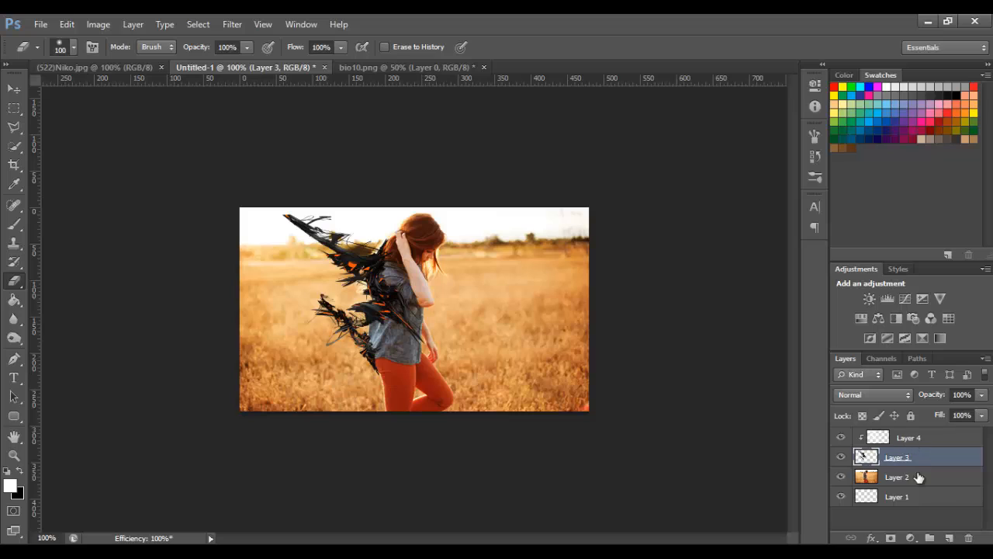
Step: Add a clipped layer directly above Layer 3, try a white brush stroke at 20% opacity near the wing's tip, and undo it
click(948, 538)
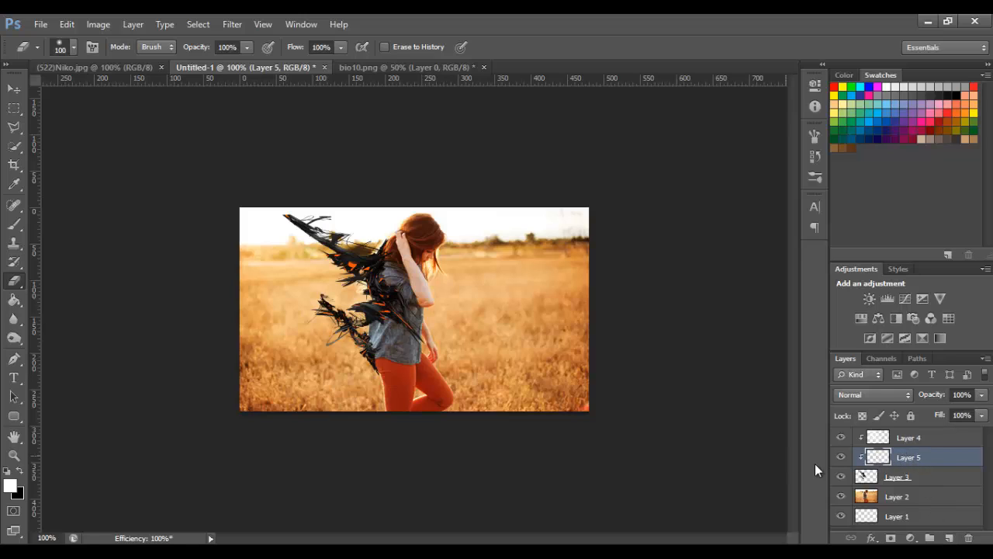
click(14, 224)
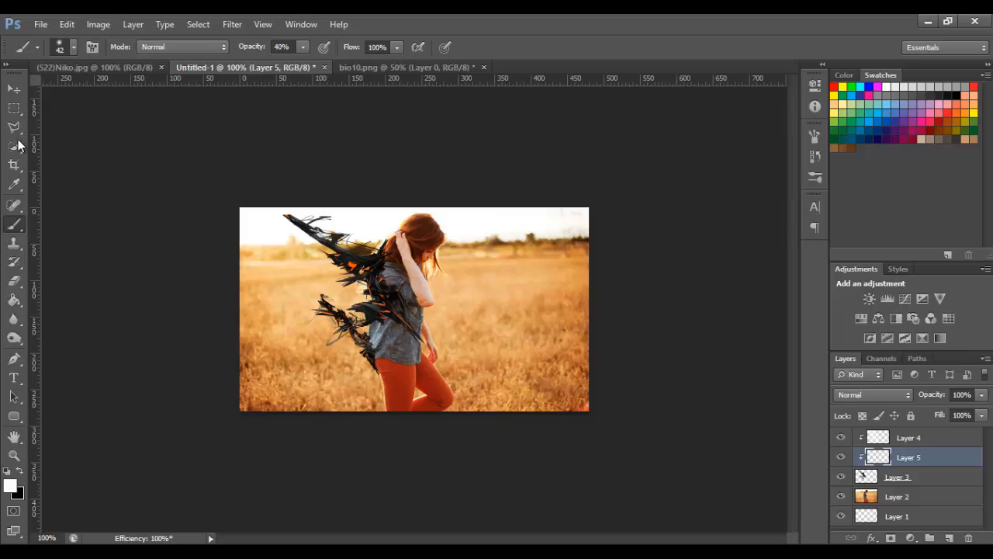
click(278, 45)
text(20)
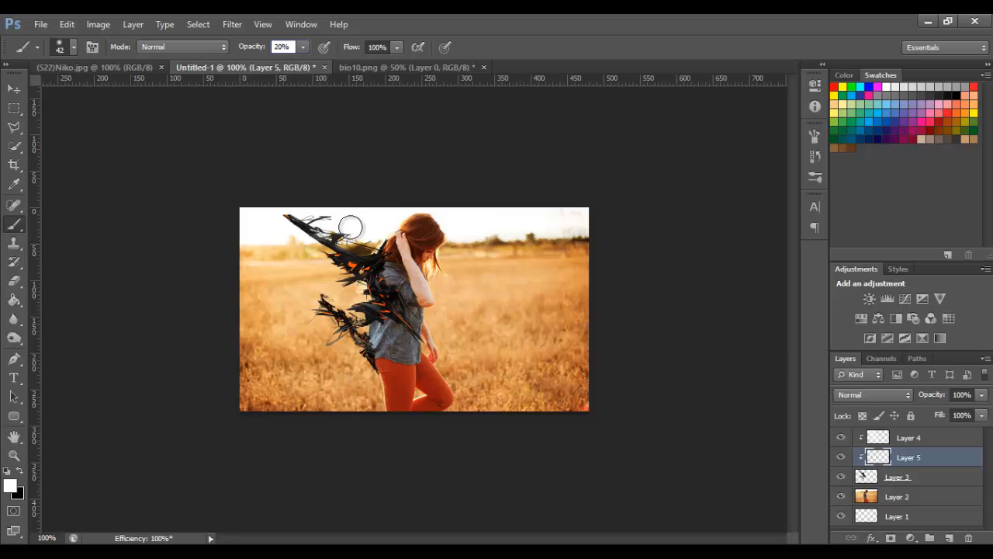
drag(322, 214, 331, 213)
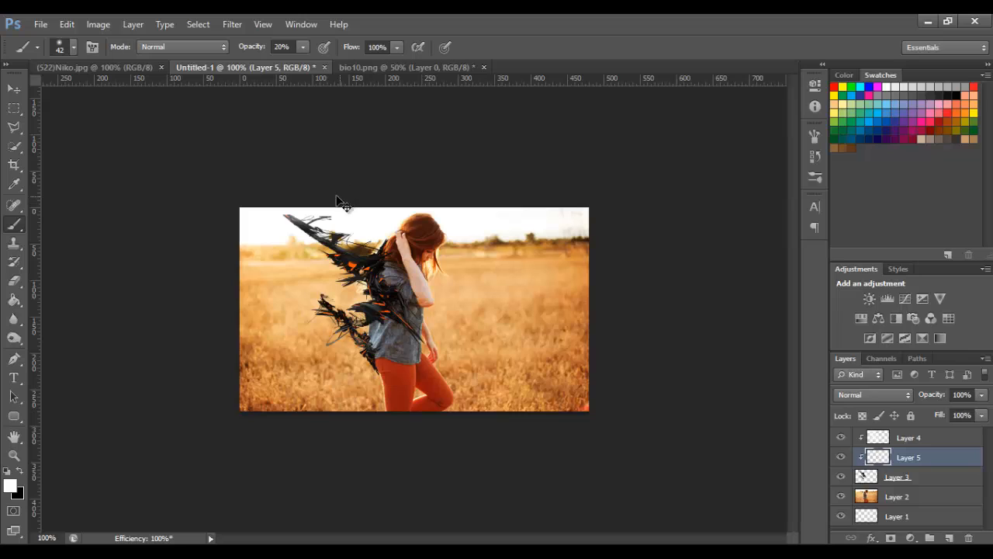
key(ctrl+z)
Step: Paint a soft white highlight near the wing's upper tip on Layer 5 with a 60 px brush at 10% opacity
key(bracketright)
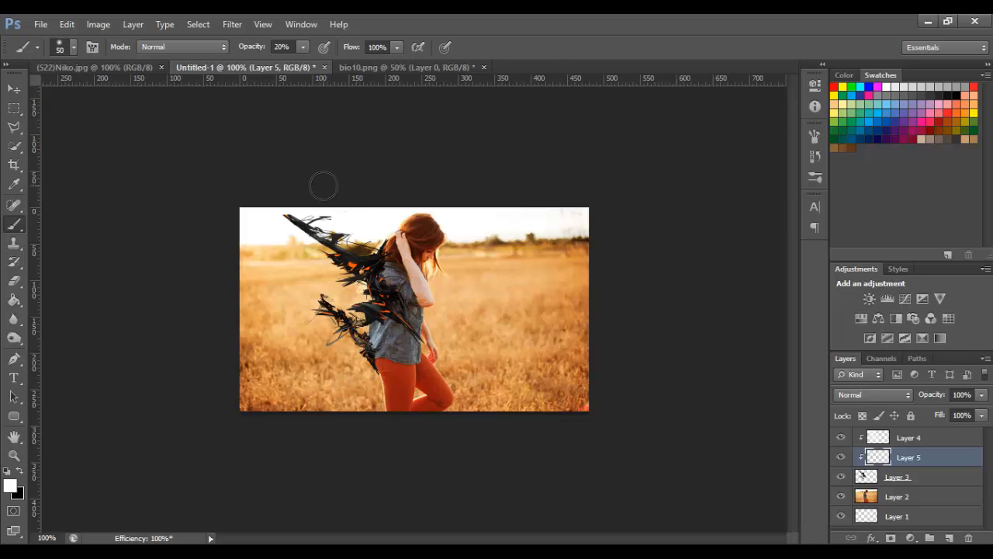
key(bracketright)
click(281, 47)
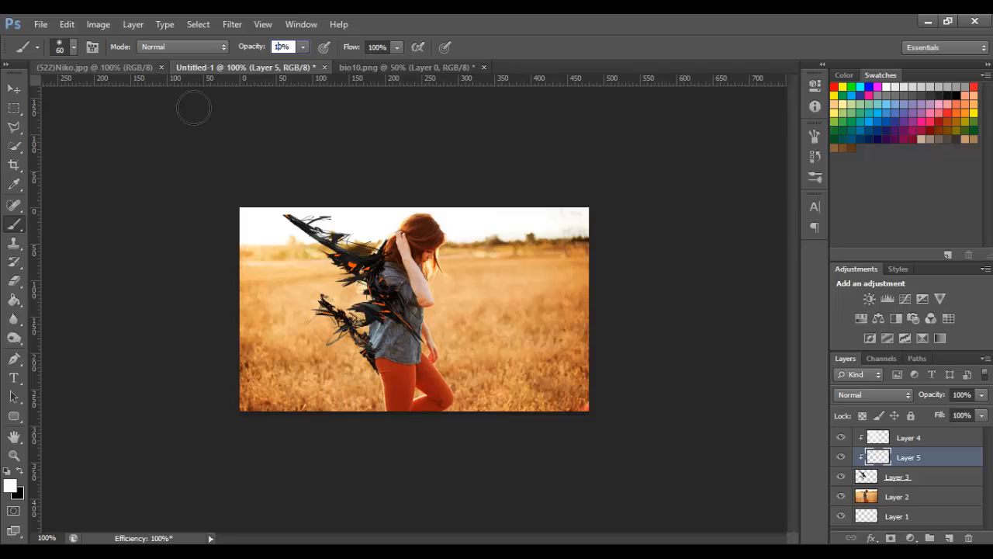
text(10)
key(Return)
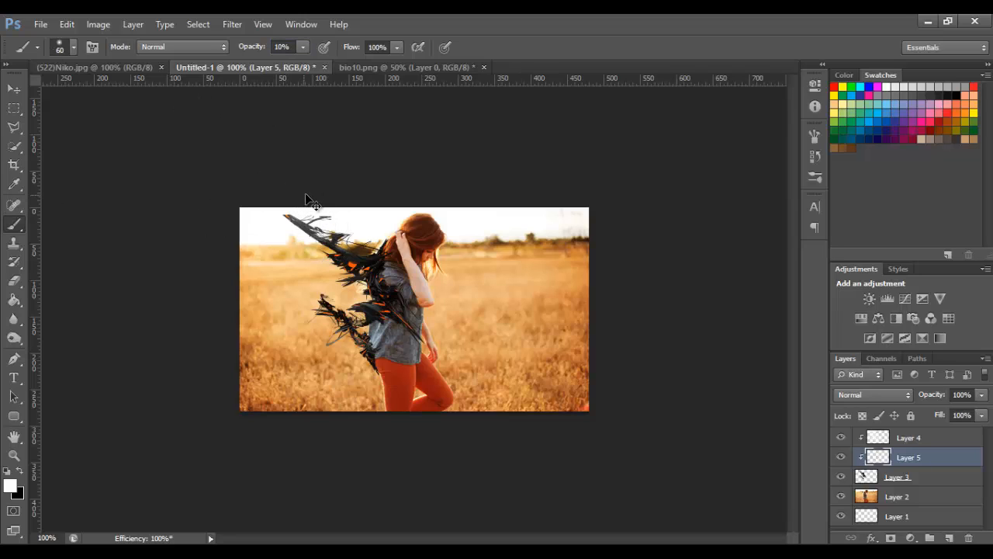
drag(306, 200, 308, 191)
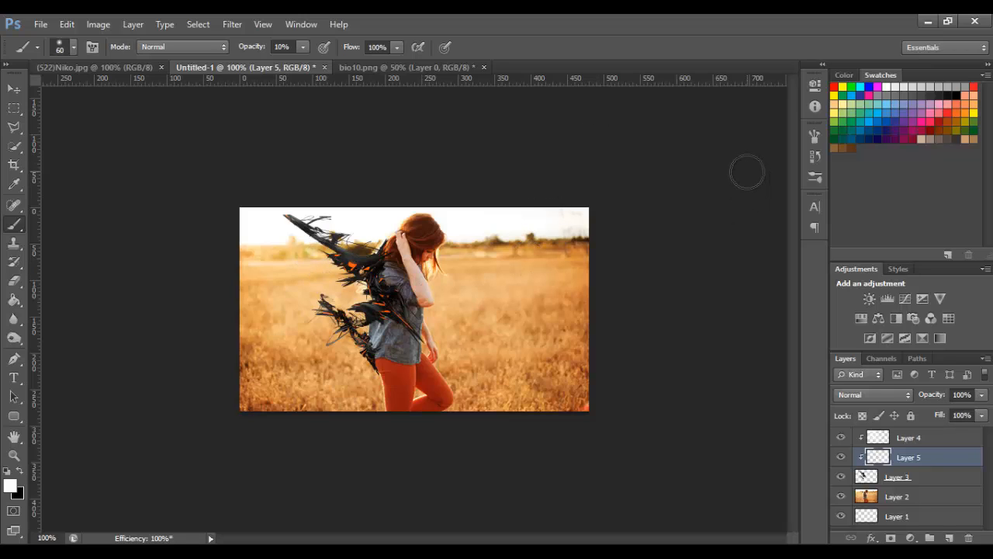
Step: Add a new layer above Layer 4 and set the brush to 100% opacity and 100% hardness
click(920, 443)
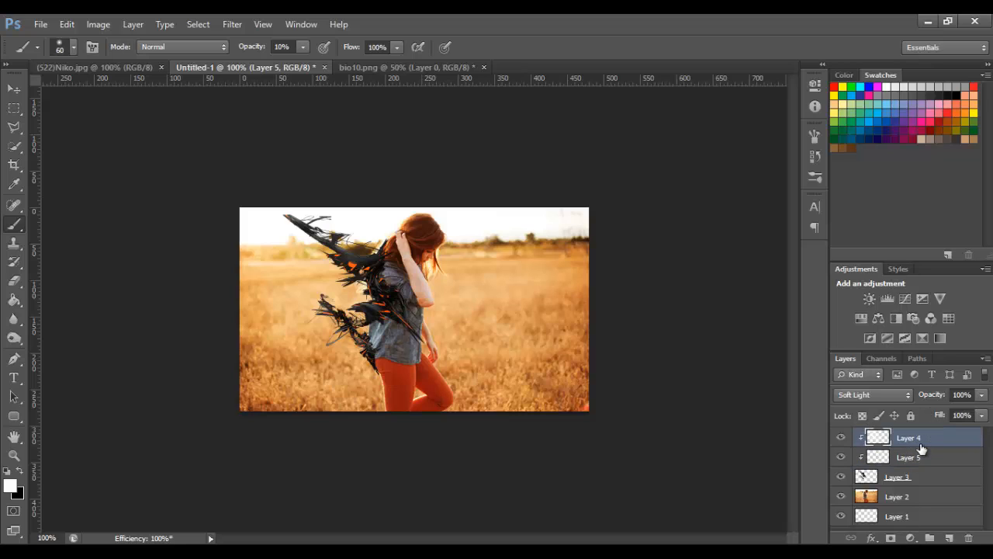
click(950, 538)
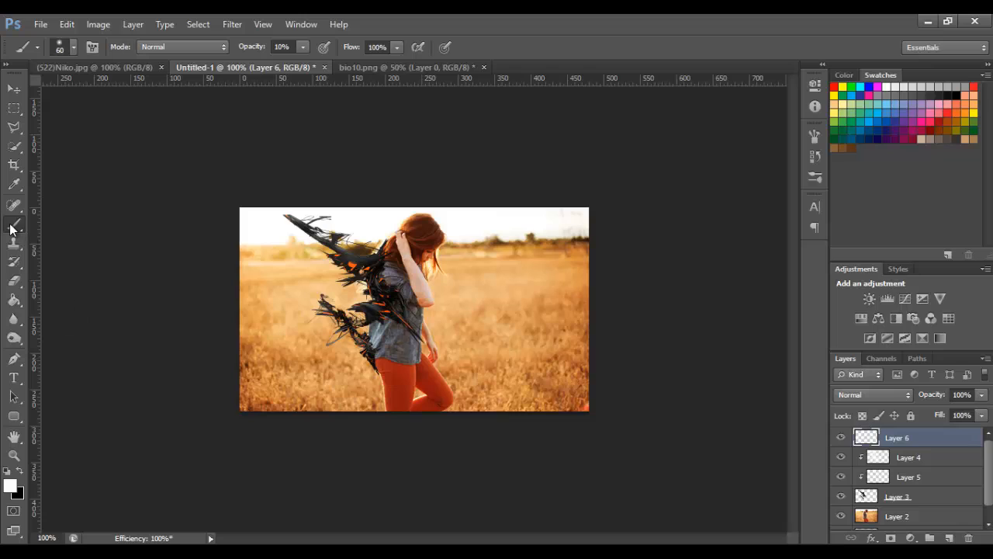
click(303, 46)
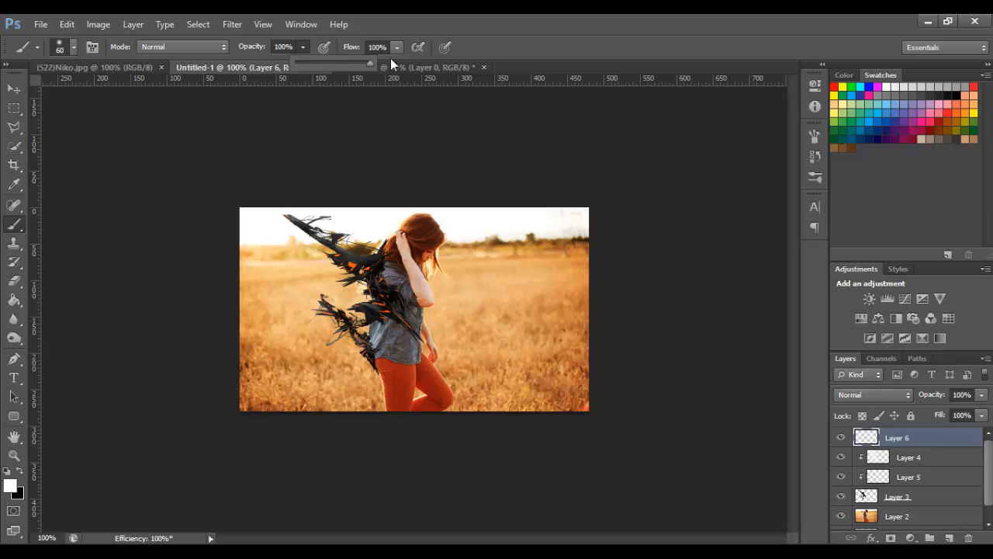
click(299, 46)
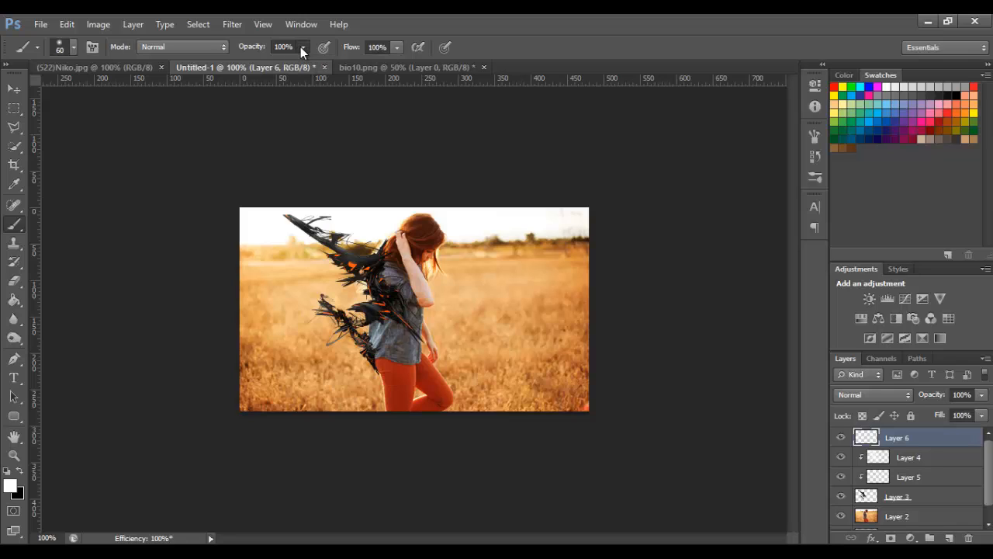
click(74, 46)
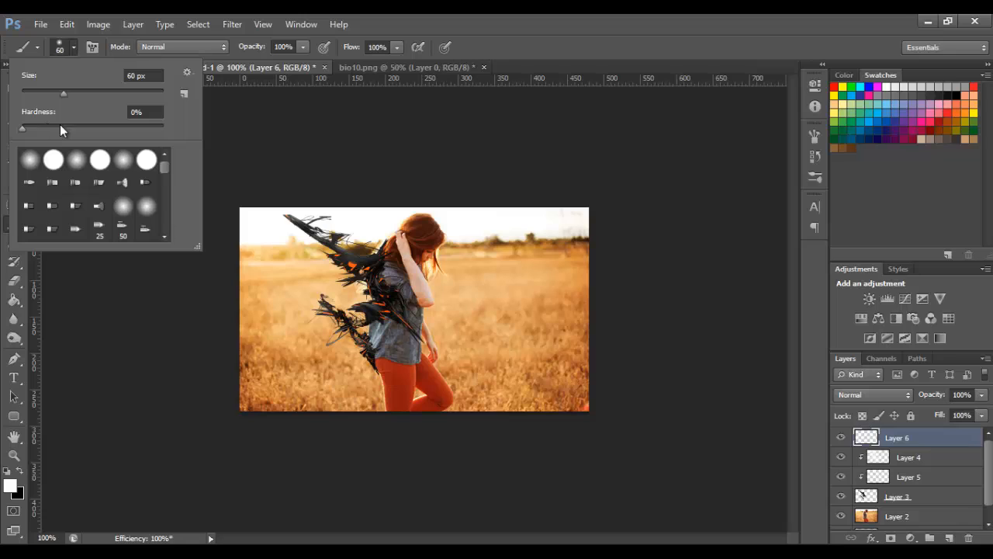
drag(60, 124, 283, 133)
click(74, 47)
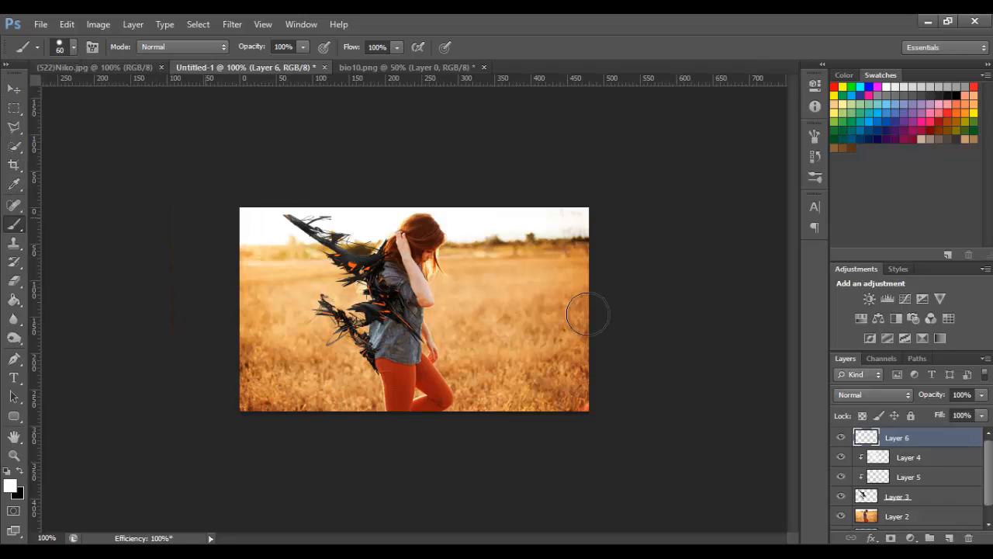
Step: Reduce the brush size to 15 px and set the foreground colour to a salmon red
key(bracketleft)
key(bracketleft)
key(bracketleft)
key(bracketleft)
key(bracketleft)
key(bracketleft)
key(bracketright)
click(9, 487)
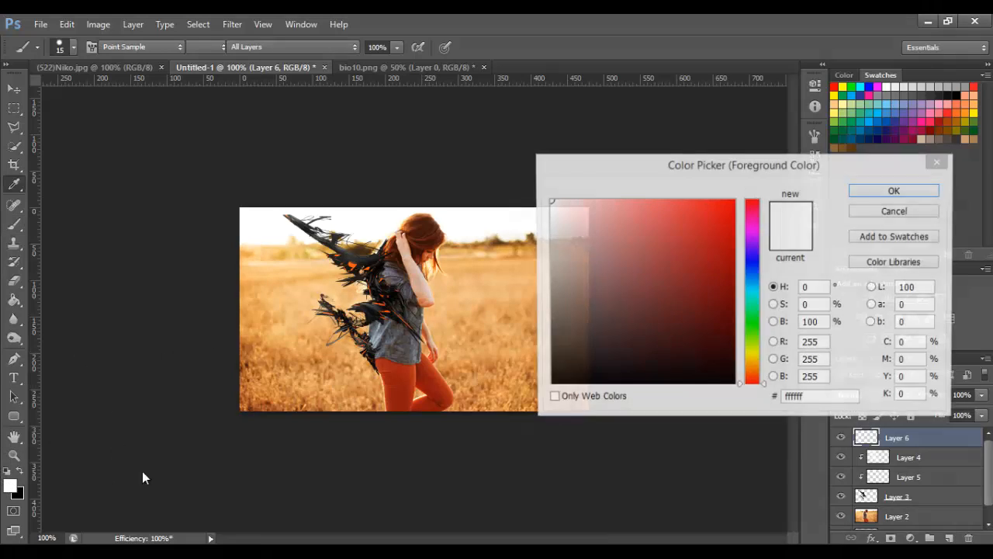
drag(668, 251, 663, 224)
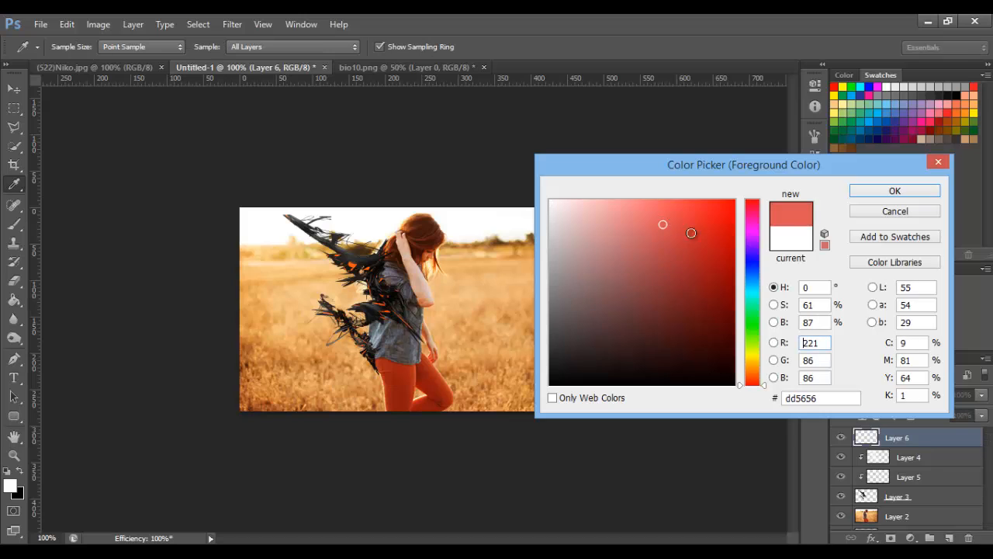
click(861, 190)
key(b)
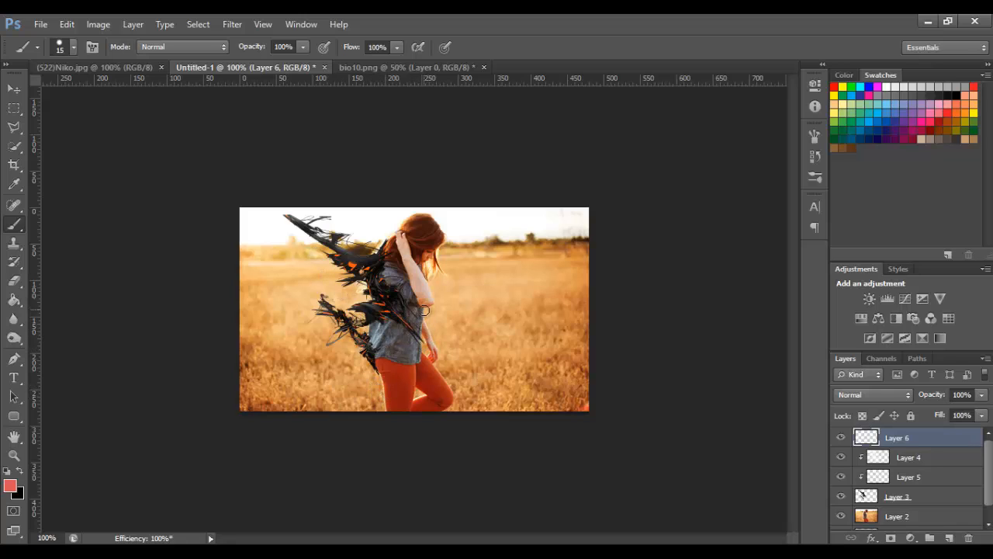
Step: Try a salmon-red brush stroke below the woman's elbow on Layer 6 and undo it
mouse_move(426, 309)
mouse_down()
mouse_move(457, 353)
mouse_move(444, 346)
mouse_up()
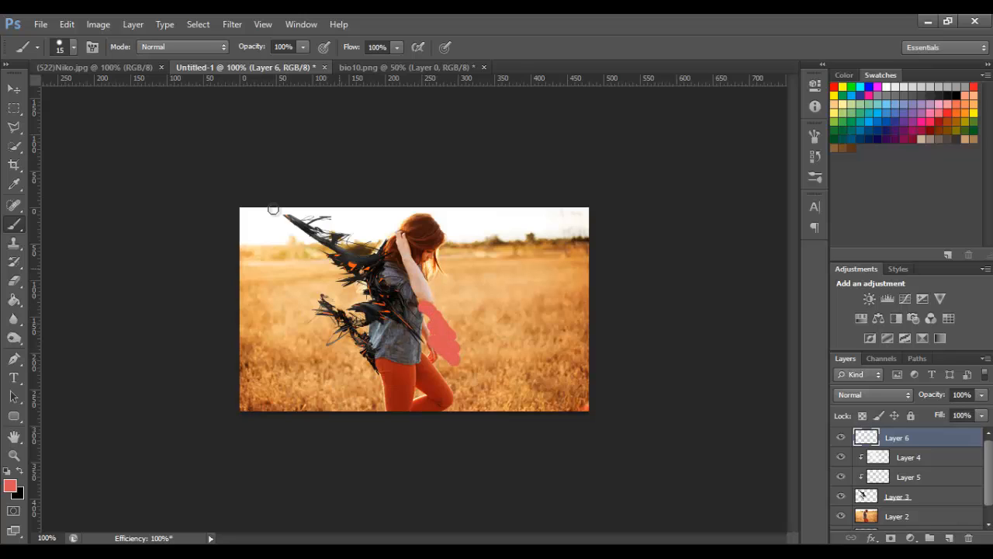
key(ctrl+z)
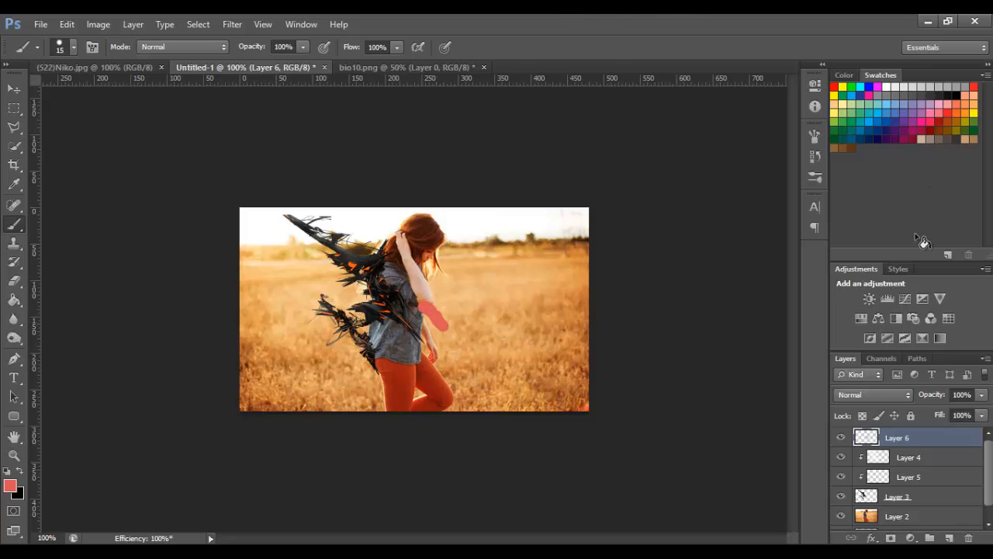
click(814, 156)
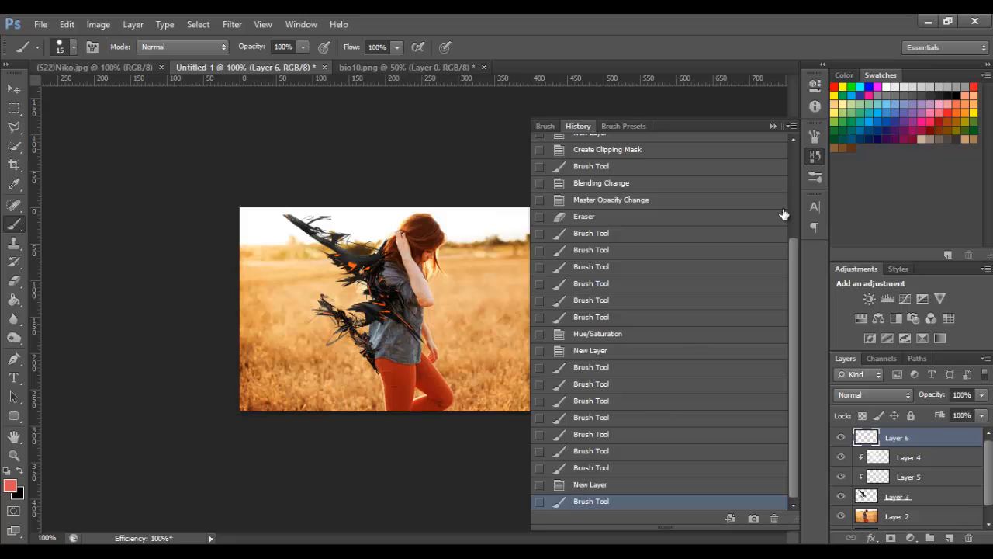
click(815, 155)
Step: Enable Shape Dynamics for the brush, with size controlled by Pen Pressure and the angle and roundness controls off
key(F5)
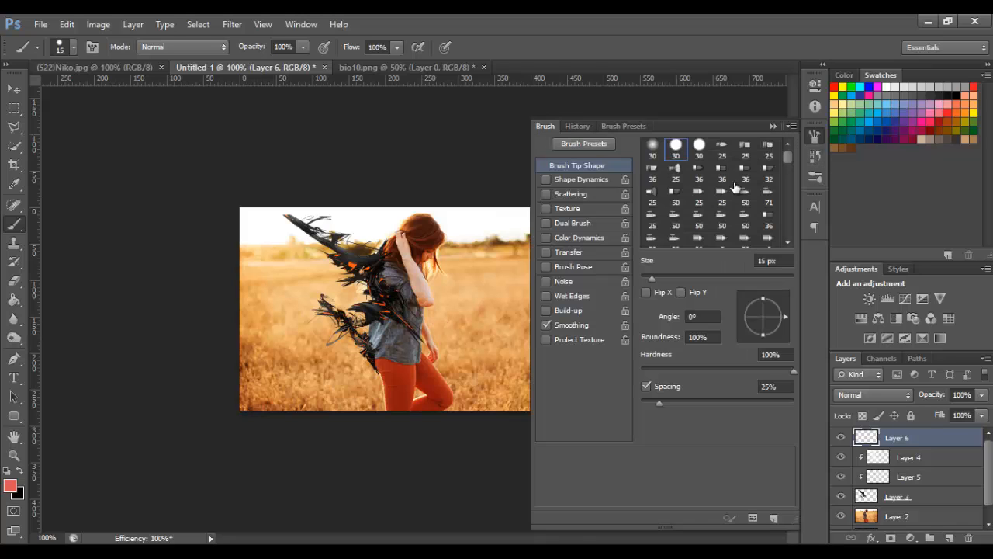
click(594, 182)
click(693, 179)
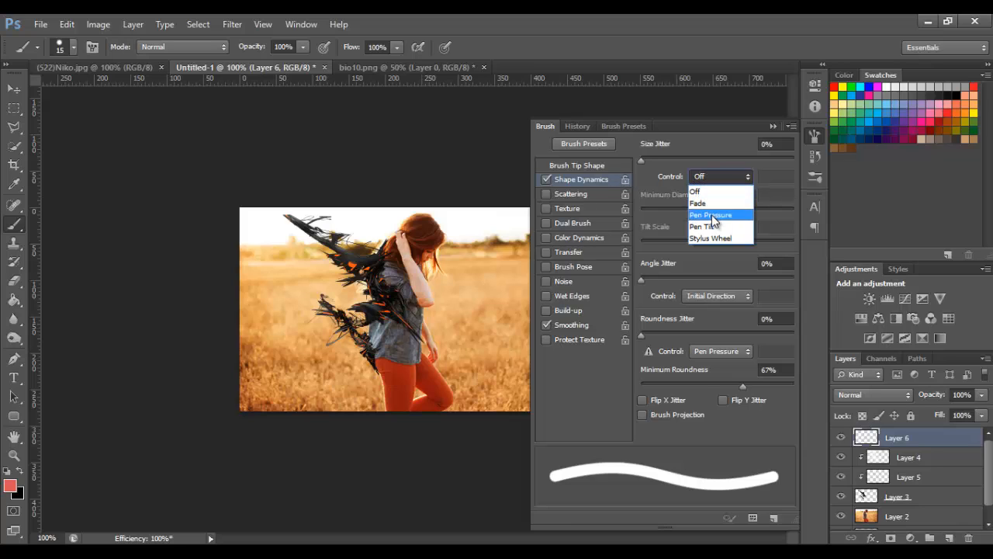
click(711, 215)
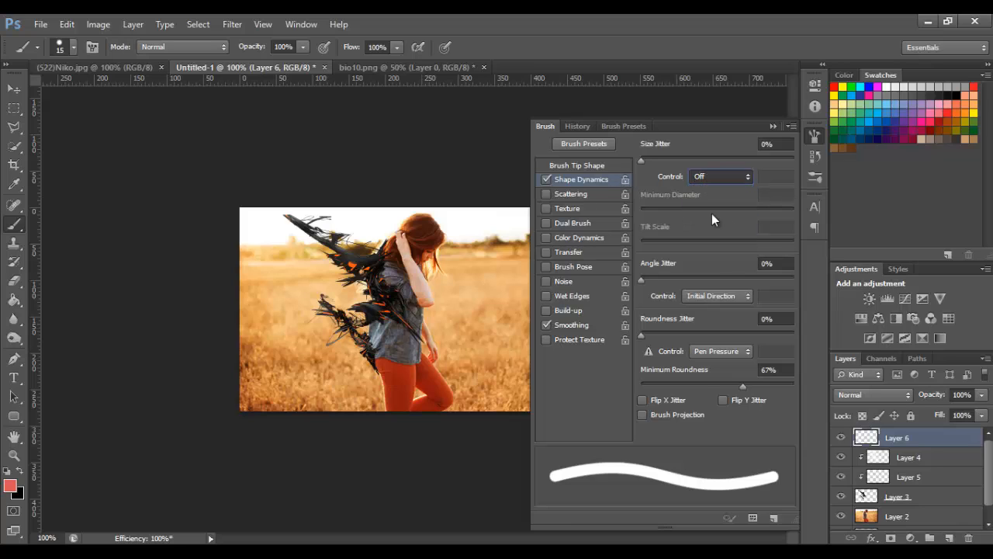
click(712, 298)
click(703, 253)
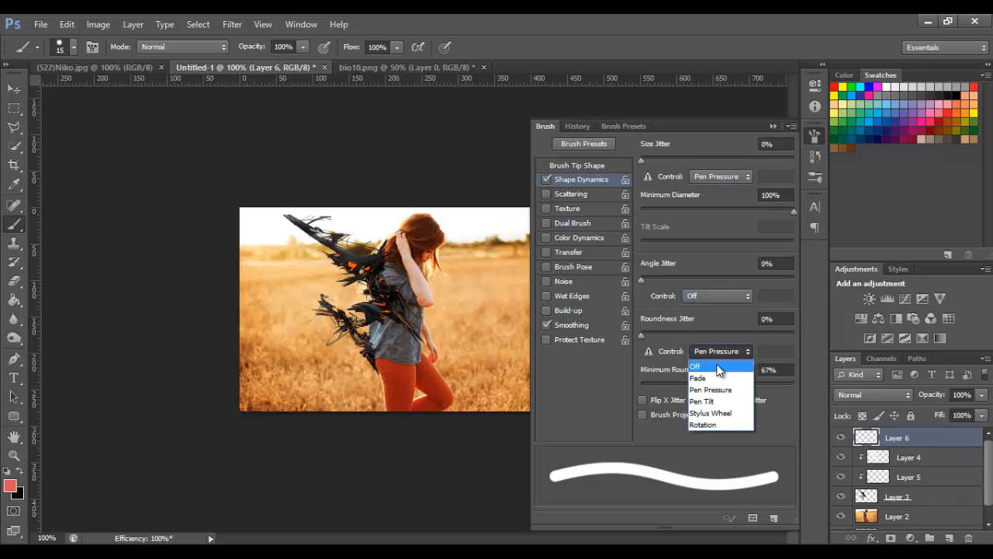
click(718, 367)
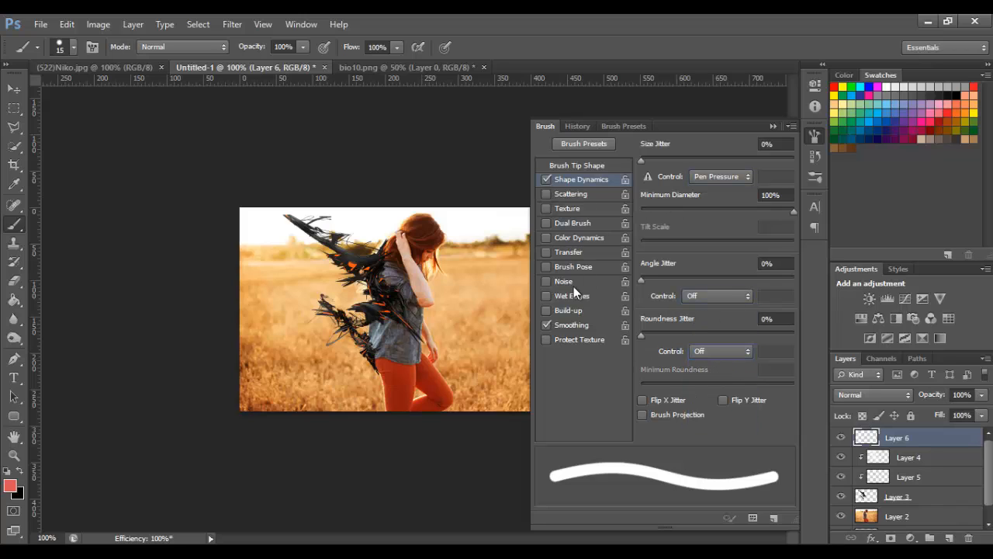
Step: Turn off brush smoothing and set the minimum diameter to 0% and the tip spacing to 1%
click(547, 325)
drag(793, 210, 641, 210)
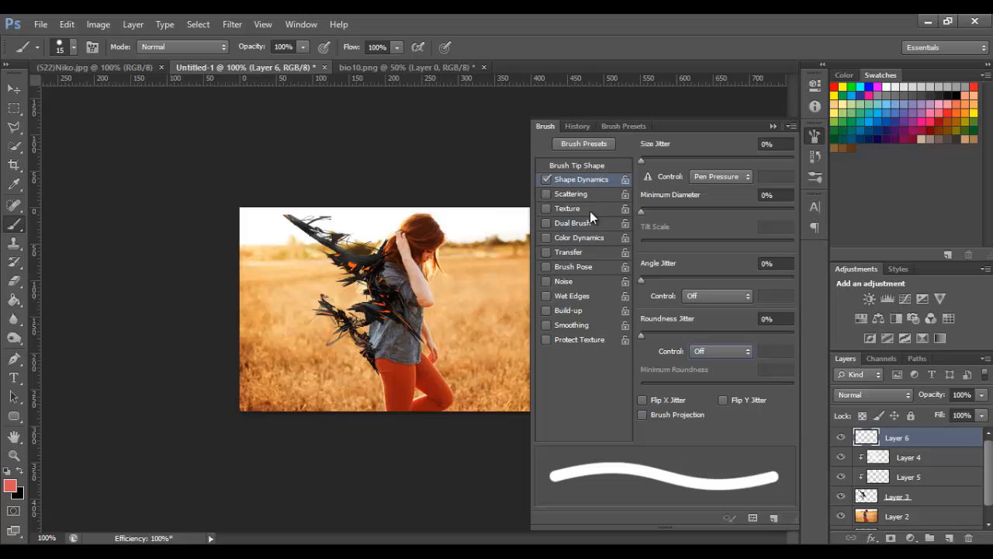
click(575, 165)
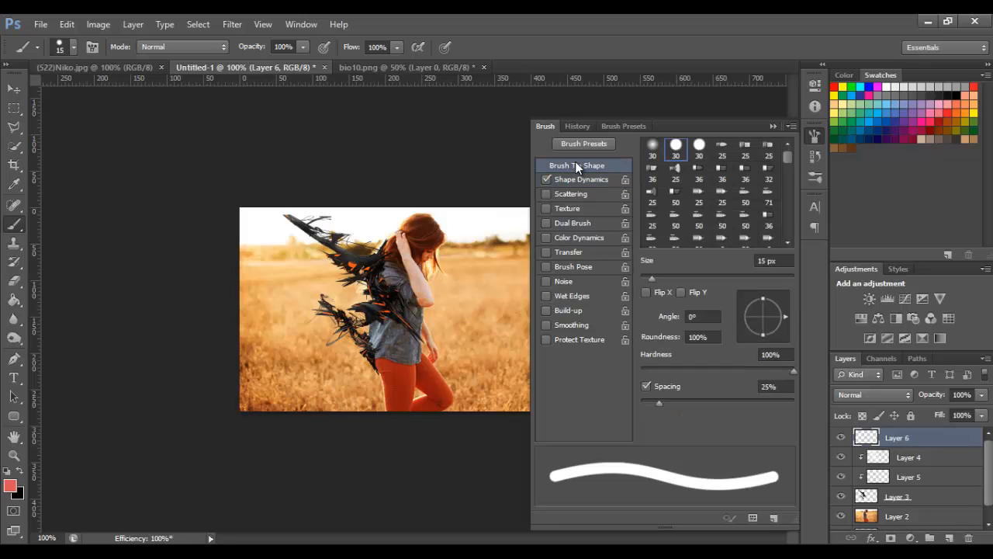
drag(663, 401, 641, 403)
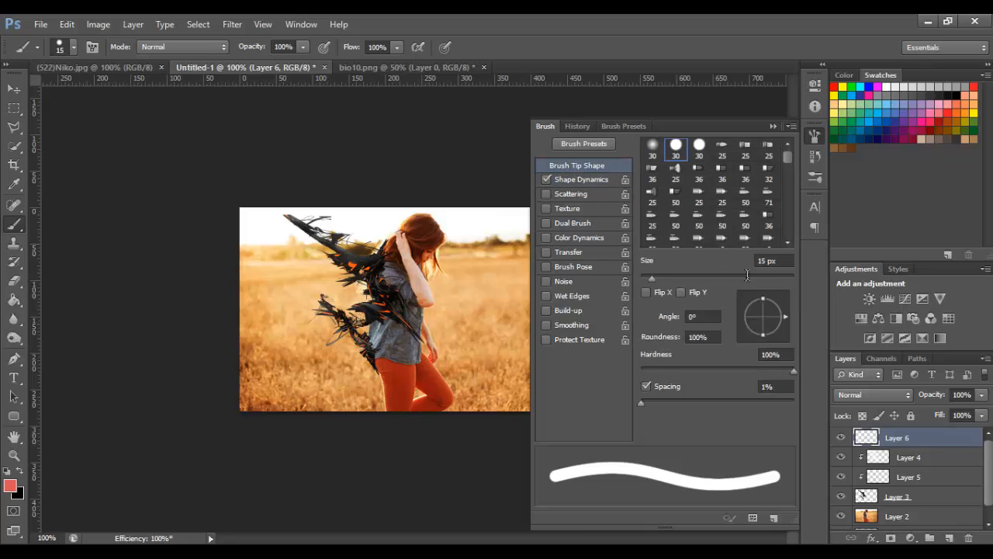
click(813, 136)
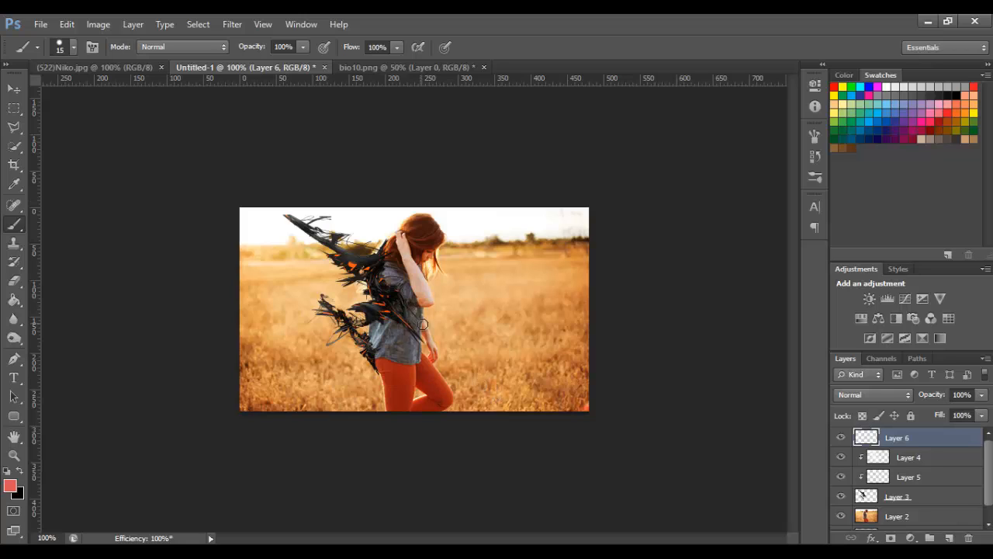
Step: Paint two solid salmon-red patches on Layer 6, one below the woman's elbow and one behind her thigh
mouse_move(431, 339)
mouse_down()
mouse_move(433, 290)
mouse_move(463, 331)
mouse_move(438, 320)
mouse_move(457, 339)
mouse_up()
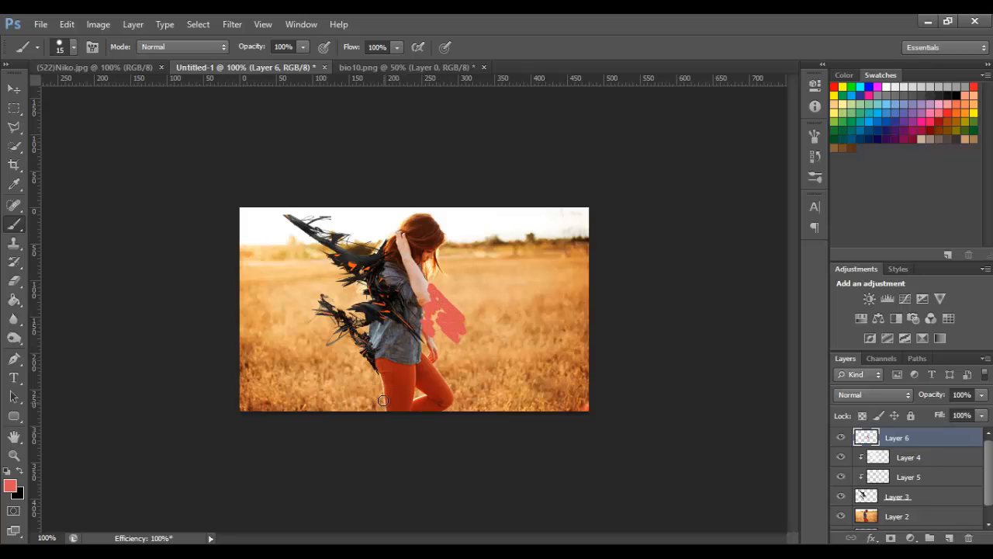
mouse_move(385, 404)
mouse_down()
mouse_move(346, 349)
mouse_move(363, 371)
mouse_up()
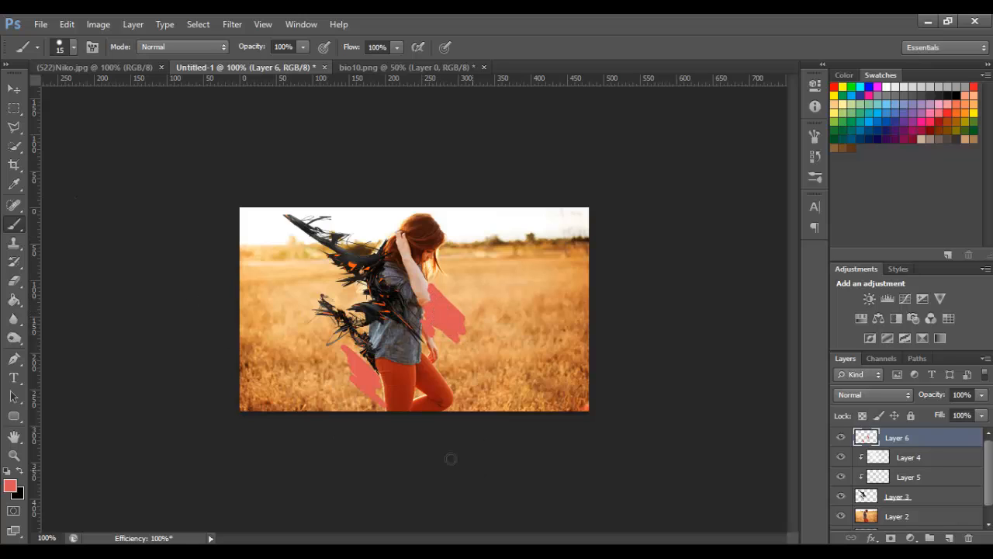
Step: Switch to the Smudge tool and review its brush tip and Shape Dynamics settings
right_click(13, 318)
click(60, 343)
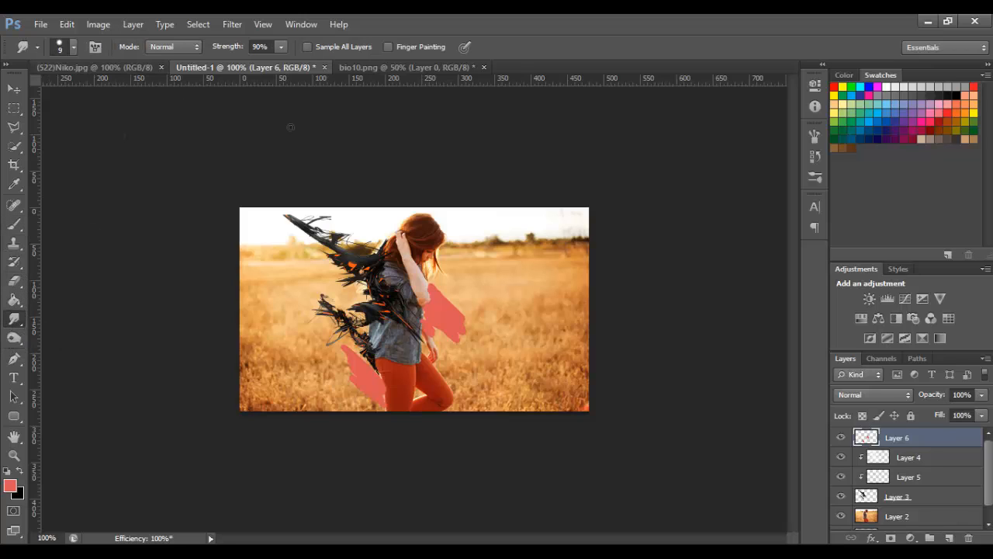
click(73, 46)
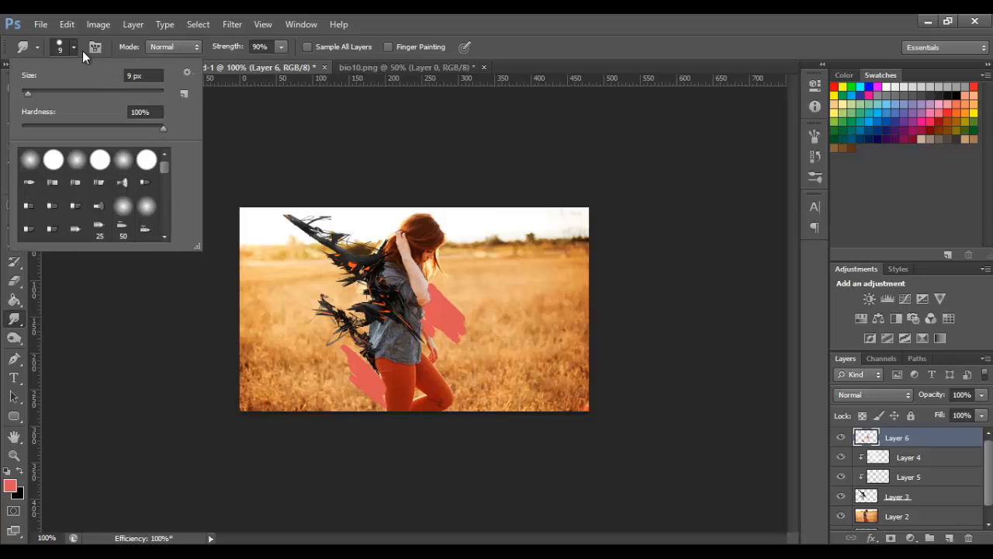
click(74, 48)
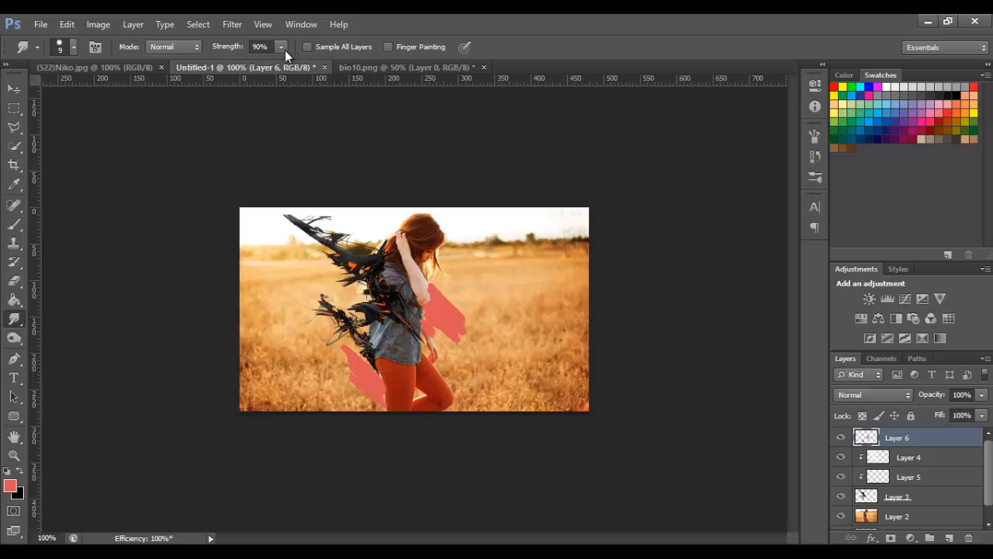
click(816, 137)
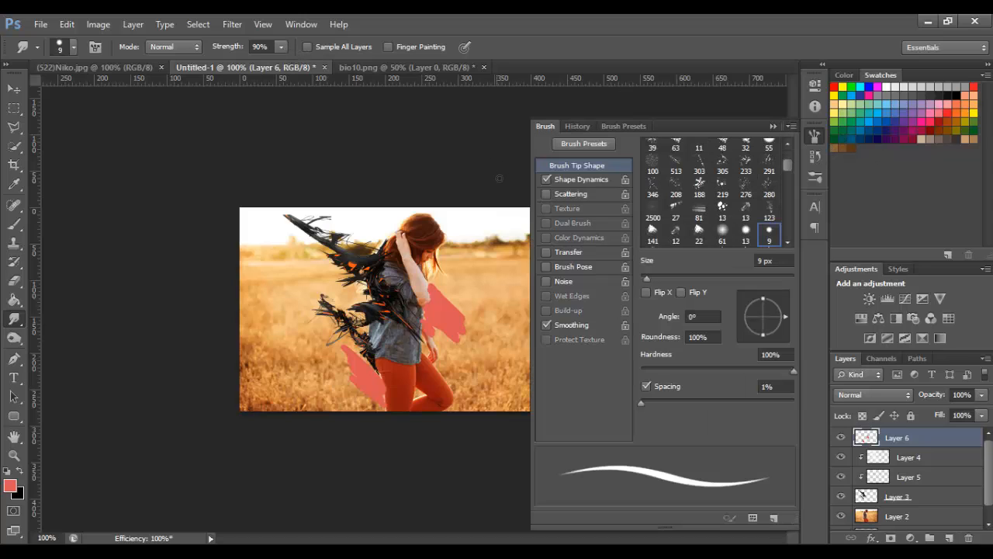
click(561, 176)
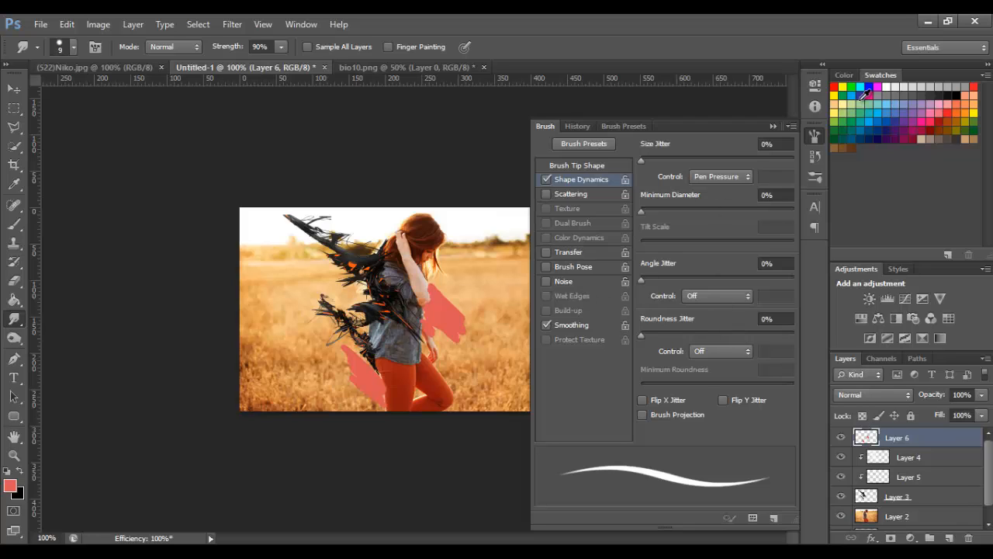
click(815, 135)
Step: Smudge the salmon patch behind the woman's thigh into ragged streaks with a 9 px tip at 90% strength
click(14, 455)
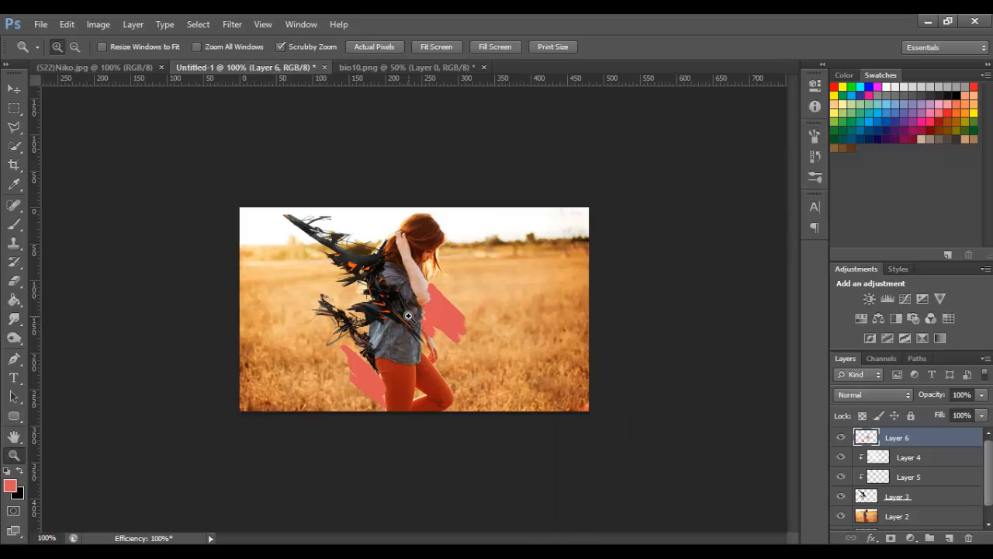
click(409, 314)
click(14, 319)
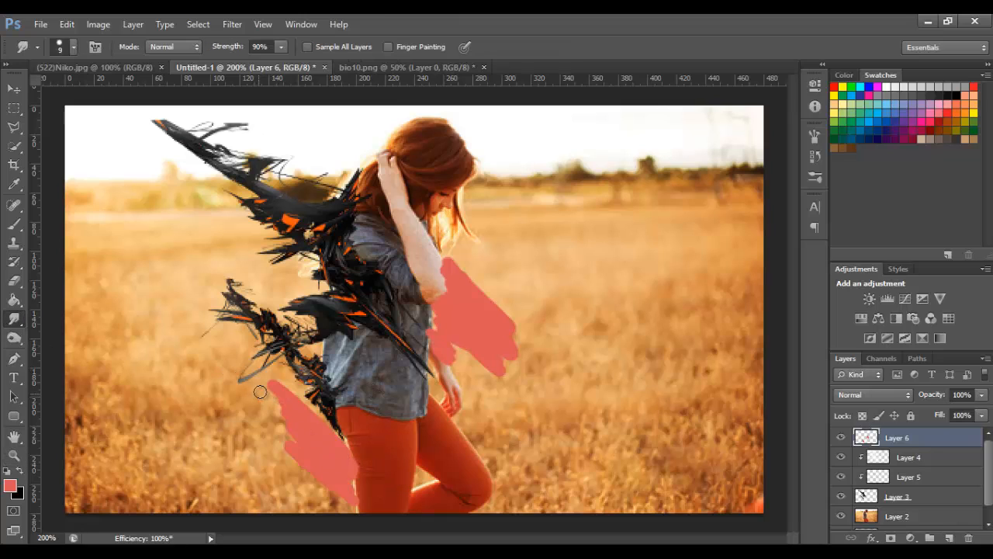
mouse_move(262, 382)
mouse_down()
mouse_move(280, 397)
mouse_move(249, 374)
mouse_up()
mouse_move(300, 419)
mouse_down()
mouse_move(260, 375)
mouse_move(317, 430)
mouse_move(291, 427)
mouse_move(359, 462)
mouse_move(375, 482)
mouse_move(337, 419)
mouse_move(353, 483)
mouse_move(367, 500)
mouse_move(370, 468)
mouse_move(353, 453)
mouse_move(350, 424)
mouse_move(354, 439)
mouse_move(339, 426)
mouse_move(356, 426)
mouse_move(347, 418)
mouse_move(343, 452)
mouse_move(359, 441)
mouse_move(366, 484)
mouse_move(269, 421)
mouse_move(316, 454)
mouse_move(273, 413)
mouse_move(318, 487)
mouse_move(299, 473)
mouse_move(316, 473)
mouse_move(290, 465)
mouse_move(291, 444)
mouse_move(322, 457)
mouse_move(311, 431)
mouse_move(321, 434)
mouse_move(277, 438)
mouse_move(286, 427)
mouse_move(314, 441)
mouse_move(324, 511)
mouse_move(329, 475)
mouse_move(317, 473)
mouse_move(388, 516)
mouse_move(374, 487)
mouse_up()
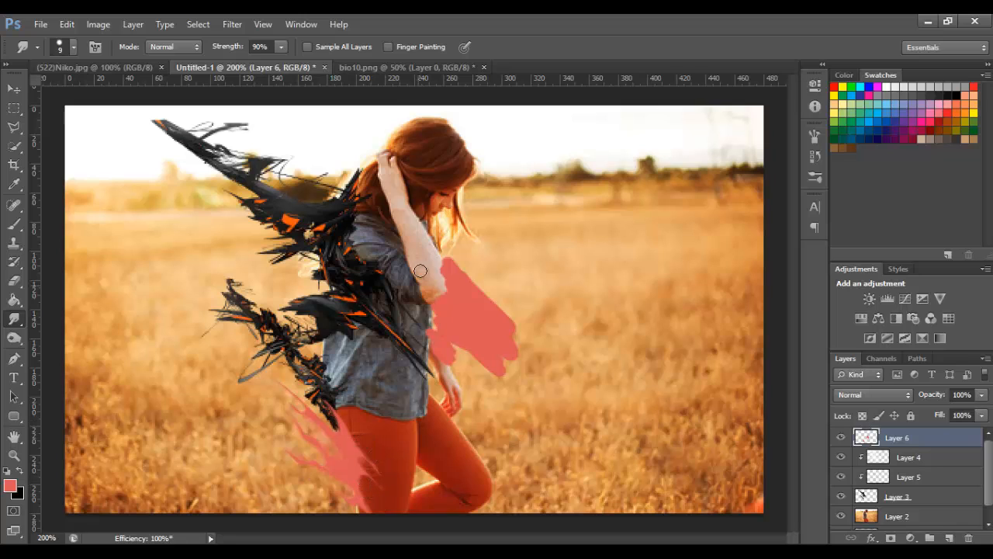
Step: Smudge the salmon patch below the woman's elbow into ragged, pointed streaks with the 9 px tip at 90% strength
drag(441, 284, 444, 283)
mouse_move(475, 289)
mouse_down()
mouse_move(510, 296)
mouse_move(520, 318)
mouse_move(498, 304)
mouse_move(523, 364)
mouse_move(491, 304)
mouse_move(530, 325)
mouse_move(499, 308)
mouse_move(513, 332)
mouse_move(553, 311)
mouse_move(529, 318)
mouse_move(551, 326)
mouse_move(528, 318)
mouse_move(557, 324)
mouse_move(501, 245)
mouse_move(522, 343)
mouse_move(489, 286)
mouse_move(550, 318)
mouse_move(492, 294)
mouse_move(535, 323)
mouse_move(492, 318)
mouse_move(479, 287)
mouse_move(442, 251)
mouse_move(461, 290)
mouse_move(438, 271)
mouse_move(459, 270)
mouse_move(498, 331)
mouse_move(475, 278)
mouse_move(491, 285)
mouse_move(496, 350)
mouse_move(492, 330)
mouse_move(502, 333)
mouse_move(472, 322)
mouse_move(494, 350)
mouse_move(469, 339)
mouse_move(503, 387)
mouse_move(478, 348)
mouse_move(483, 401)
mouse_move(474, 346)
mouse_move(440, 332)
mouse_move(466, 335)
mouse_move(482, 355)
mouse_move(459, 308)
mouse_up()
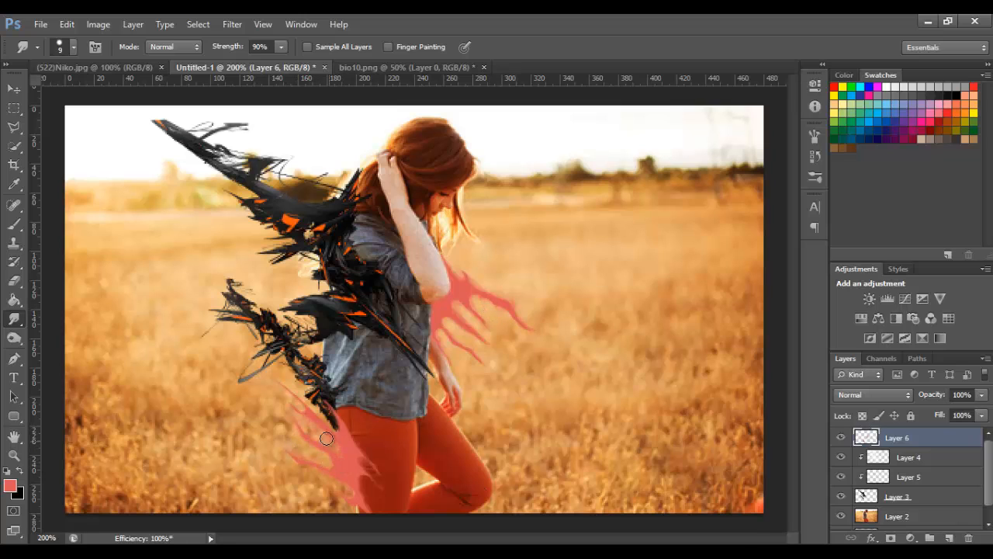
mouse_move(329, 557)
double_click(15, 460)
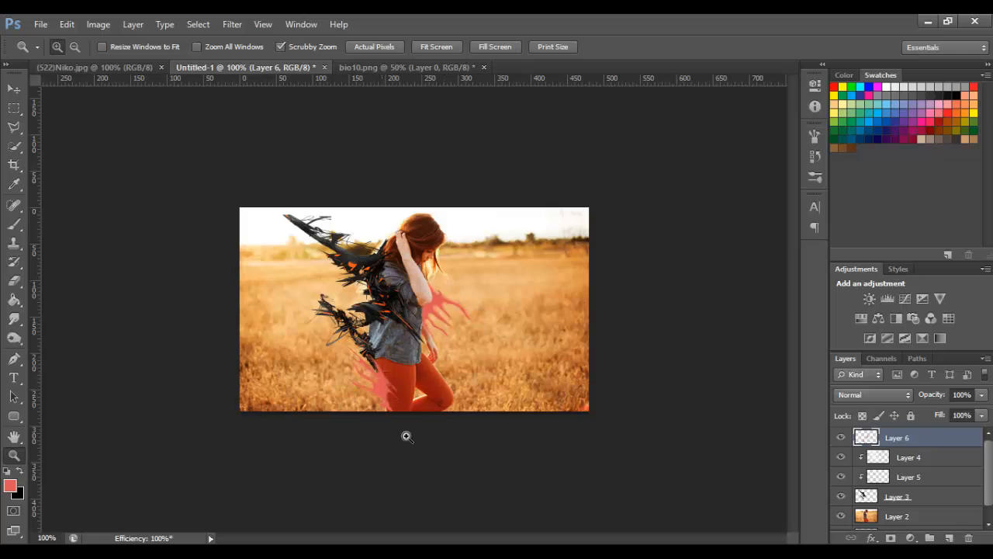
click(388, 370)
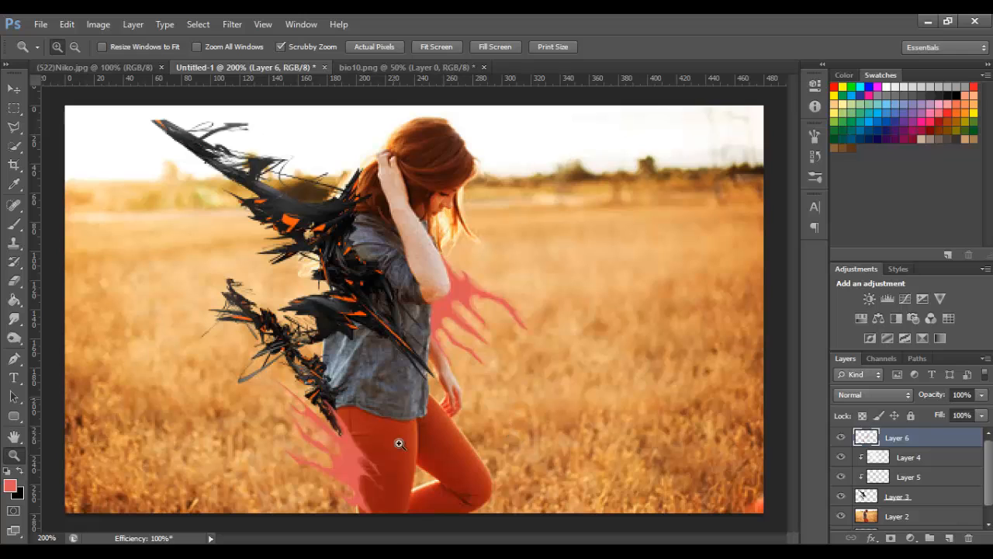
click(14, 319)
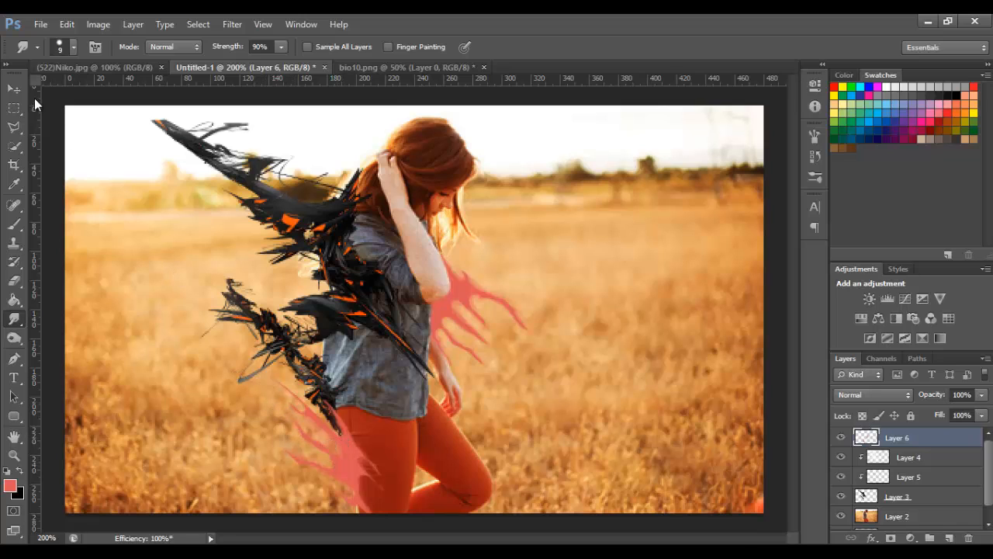
click(13, 89)
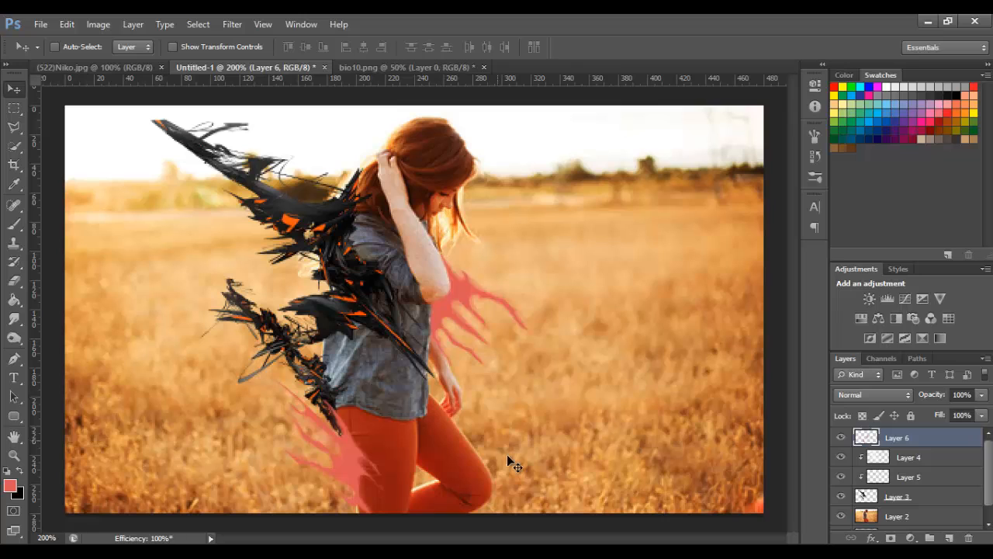
drag(497, 458, 468, 443)
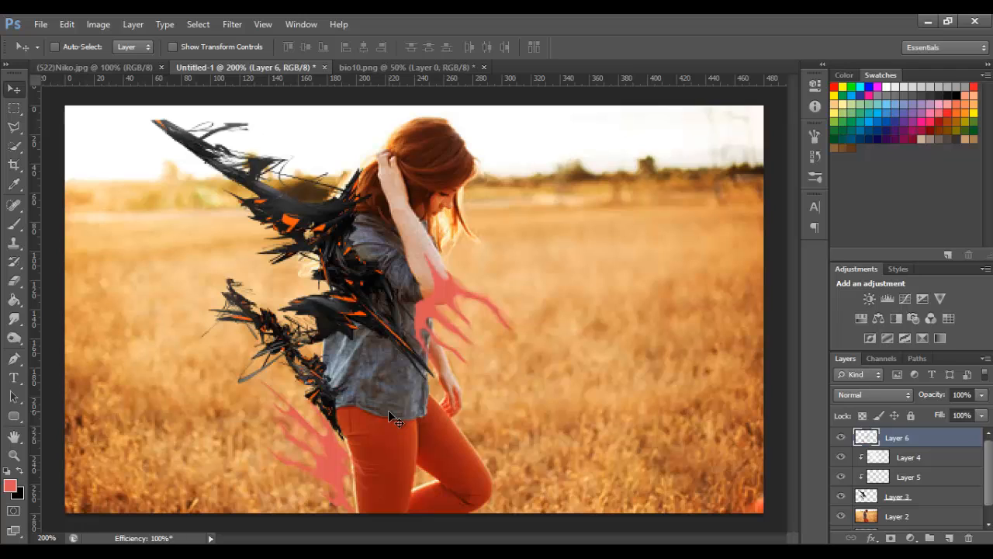
drag(388, 410, 402, 410)
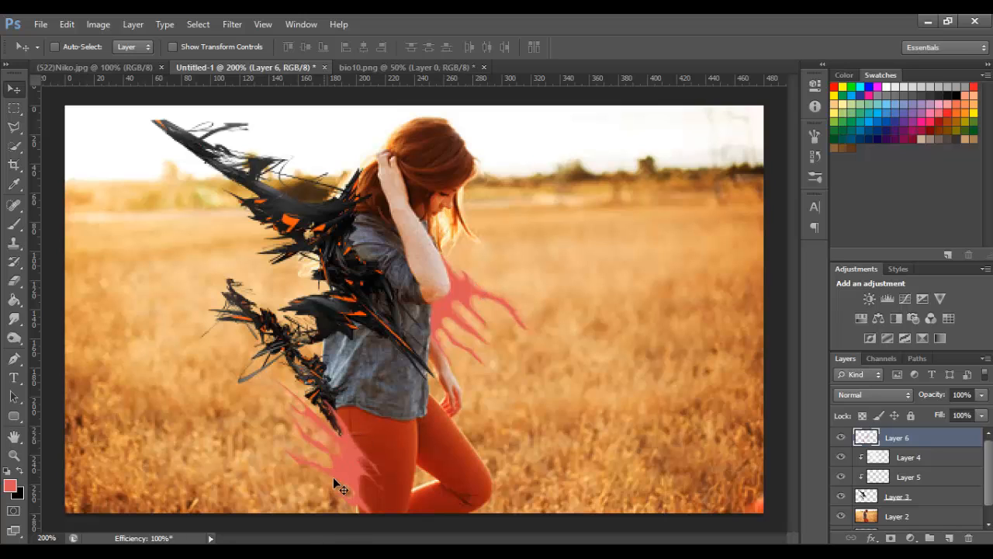
Step: Duplicate the wing layer Layer 3 copy and select the lower of the two copies
double_click(13, 456)
scroll(898, 478, down, 1)
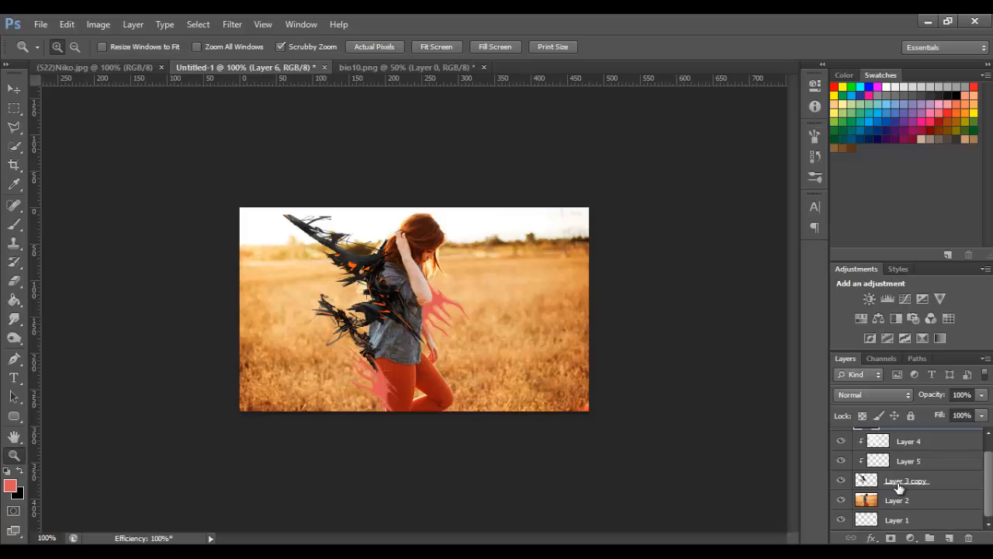
click(898, 485)
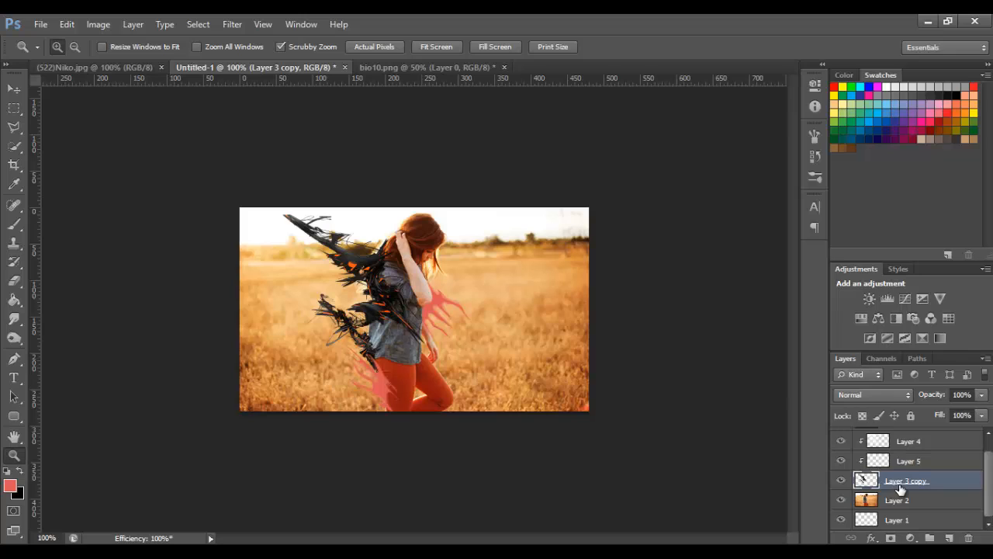
key(ctrl+j)
click(909, 507)
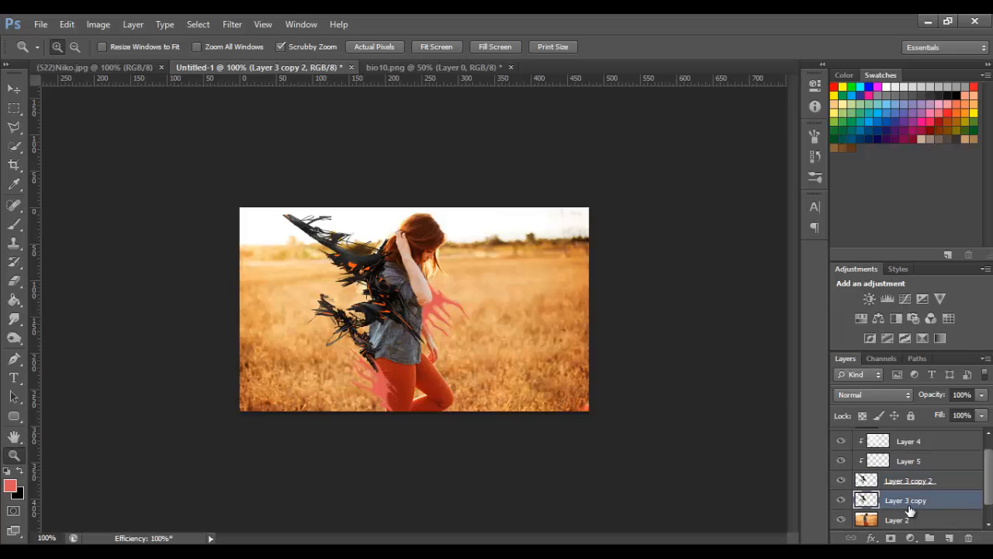
Step: Place Layer 3 copy directly above Layer 6 and clip it to Layer 6 with a clipping mask
drag(913, 506, 898, 431)
right_click(897, 439)
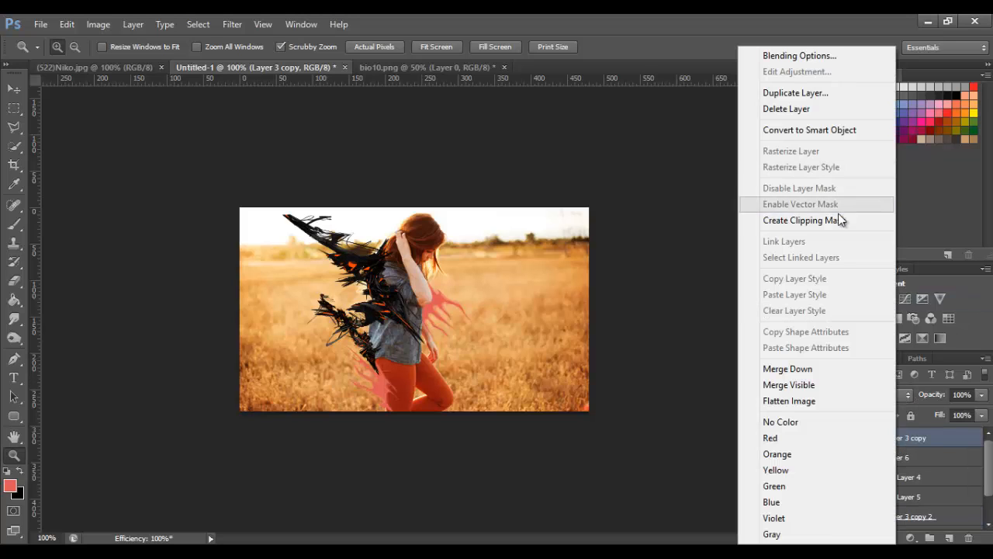
click(836, 217)
click(900, 461)
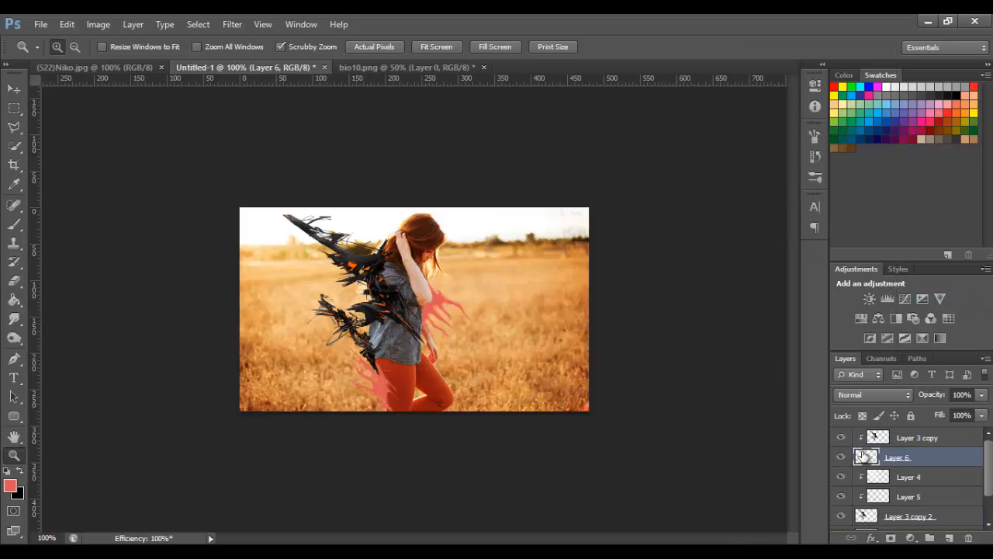
Step: Move the clipped wing texture on Layer 3 copy down over the streaks behind the woman's thigh
click(931, 442)
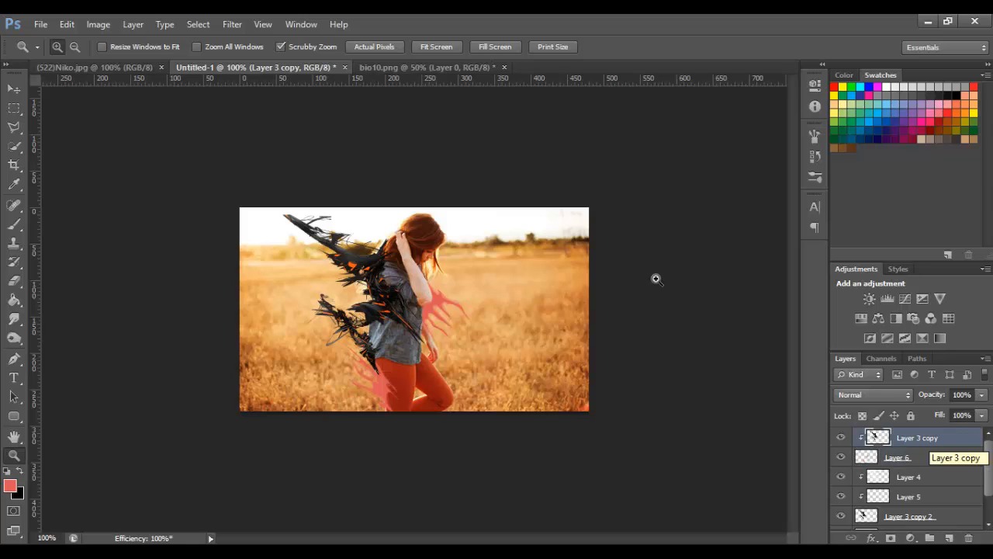
click(14, 88)
drag(477, 357, 499, 454)
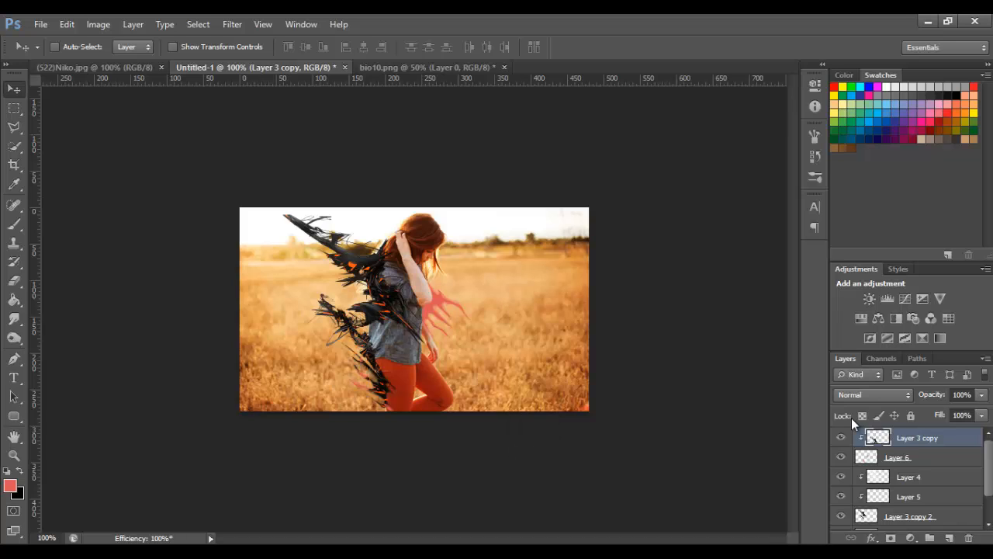
Step: Lighten the clipped wing texture with a Hue/Saturation adjustment at Lightness 5
key(ctrl+u)
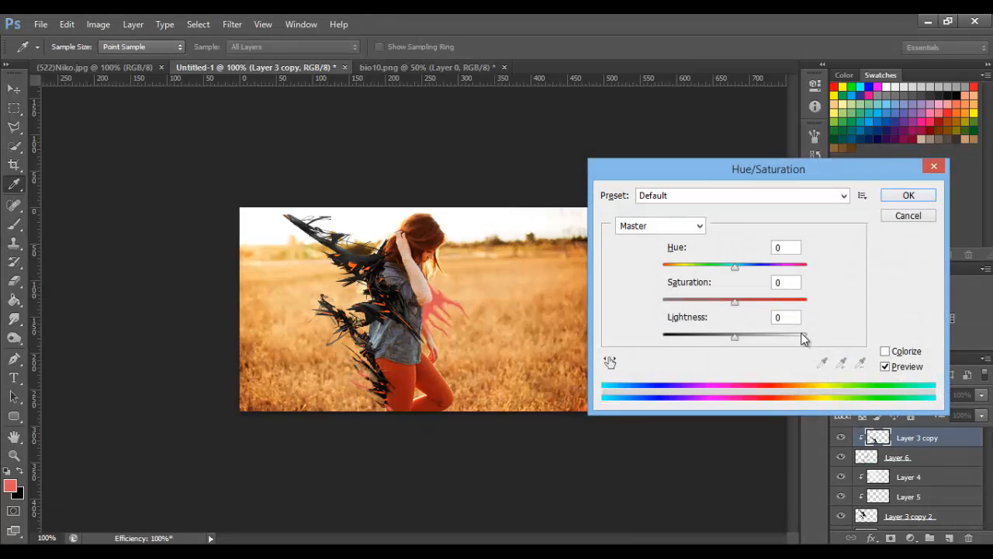
click(793, 323)
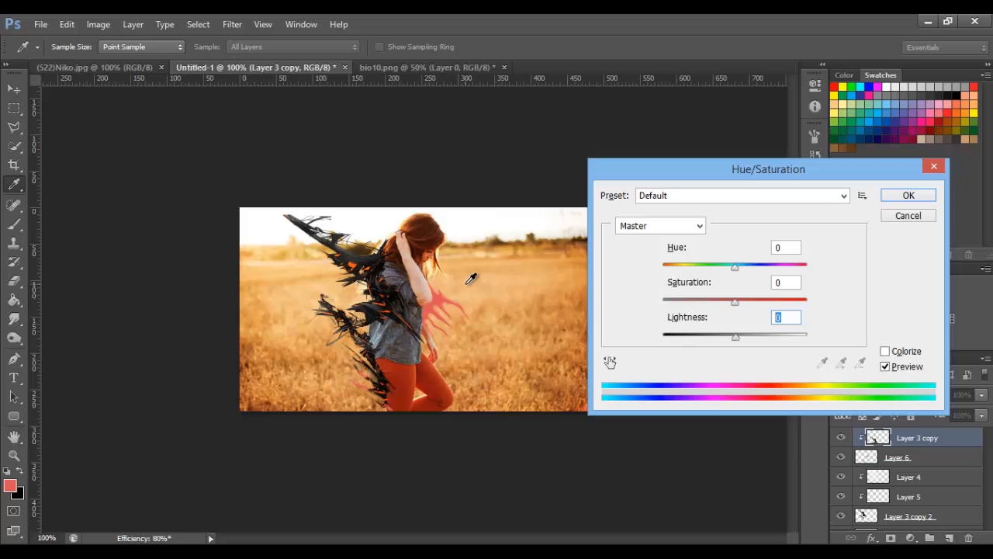
text(10)
key(BackSpace)
key(BackSpace)
text(5)
click(908, 195)
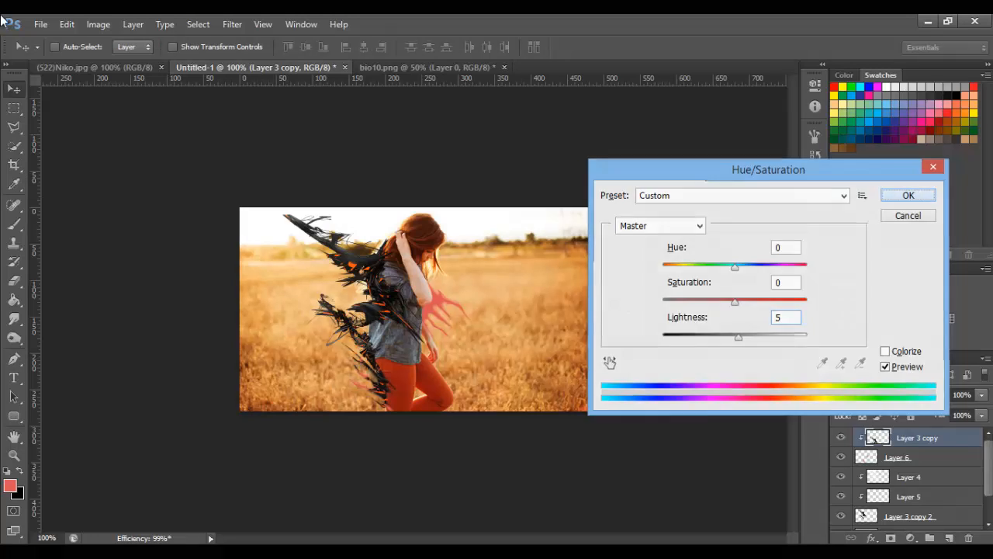
Step: Place further clipped copies of the wing texture, up to Layer 3 copy 8, to cover both sets of salmon streaks
drag(474, 420, 555, 382)
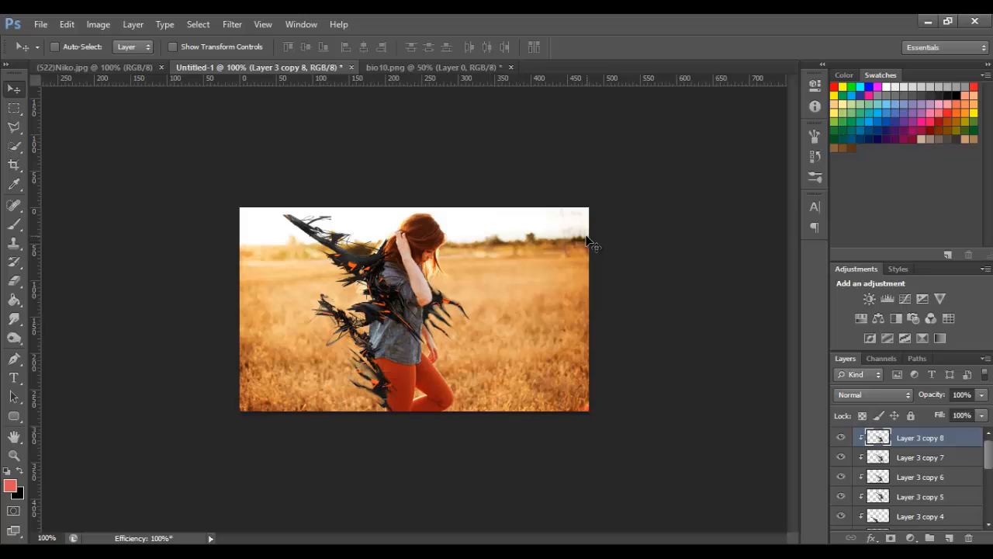
click(15, 225)
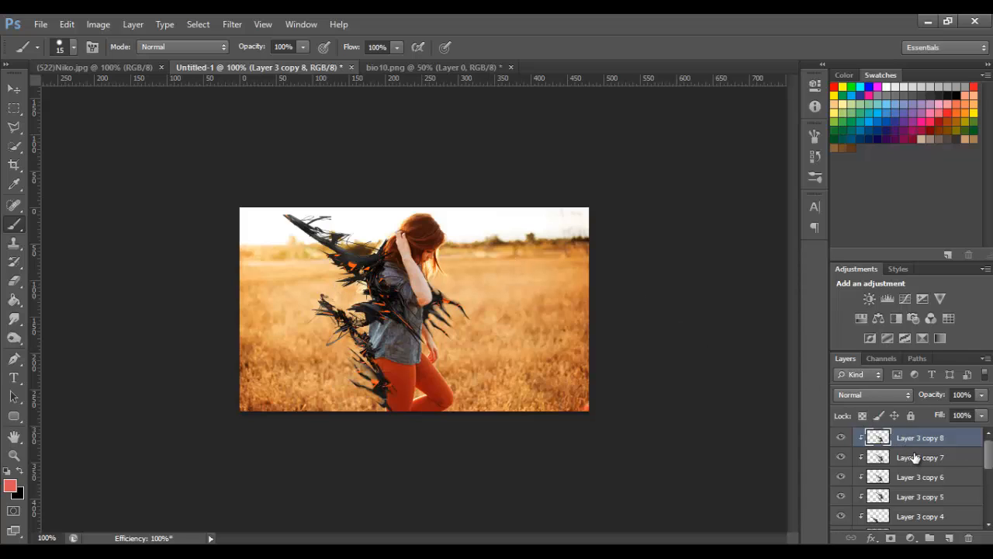
Step: Erase the stray bits at the tip of the upper wing on Layer 3 copy 2 with the Eraser reduced to 50 px
drag(916, 458, 918, 482)
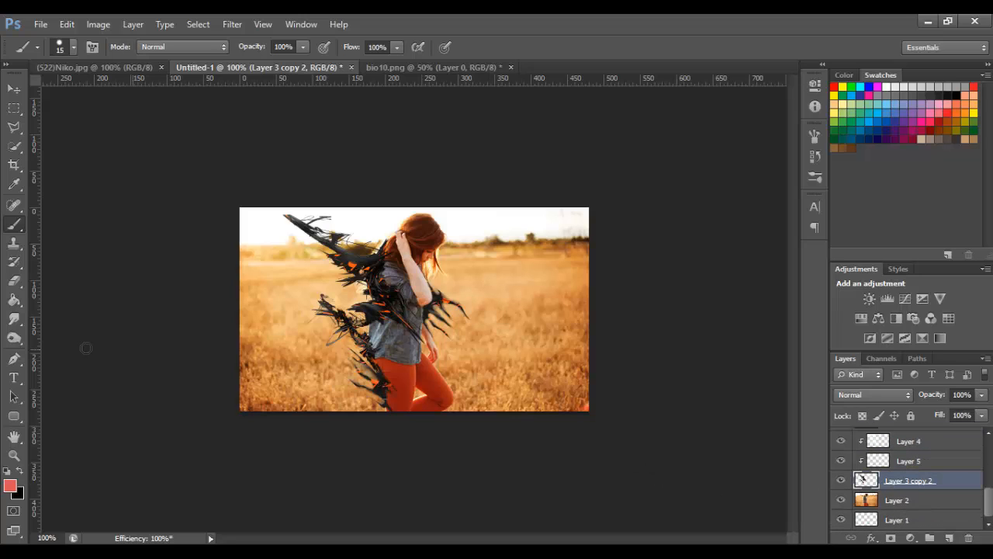
click(16, 281)
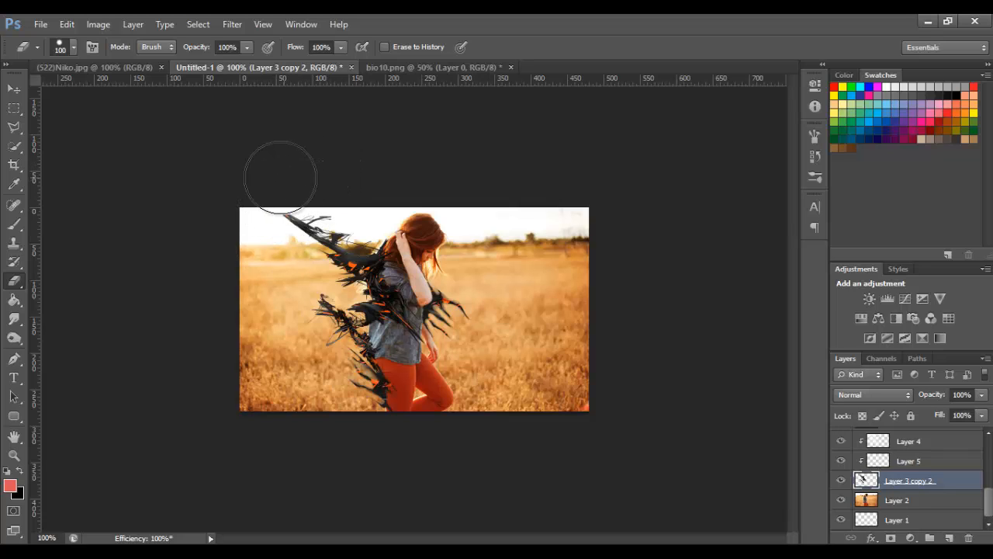
scroll(271, 192, up, 1)
scroll(272, 195, up, 3)
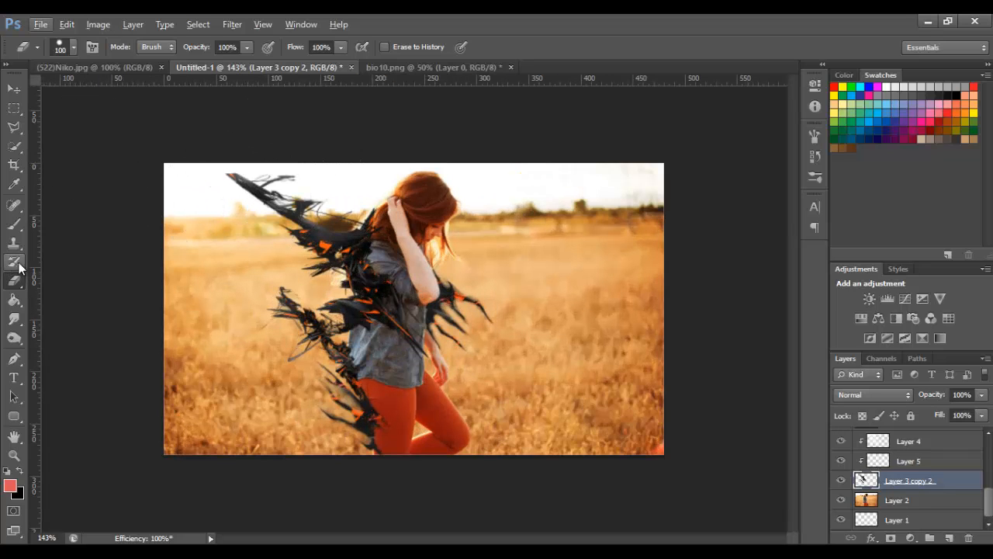
key(bracketleft)
key(bracketleft)
key(bracketleft)
key(bracketleft)
key(bracketleft)
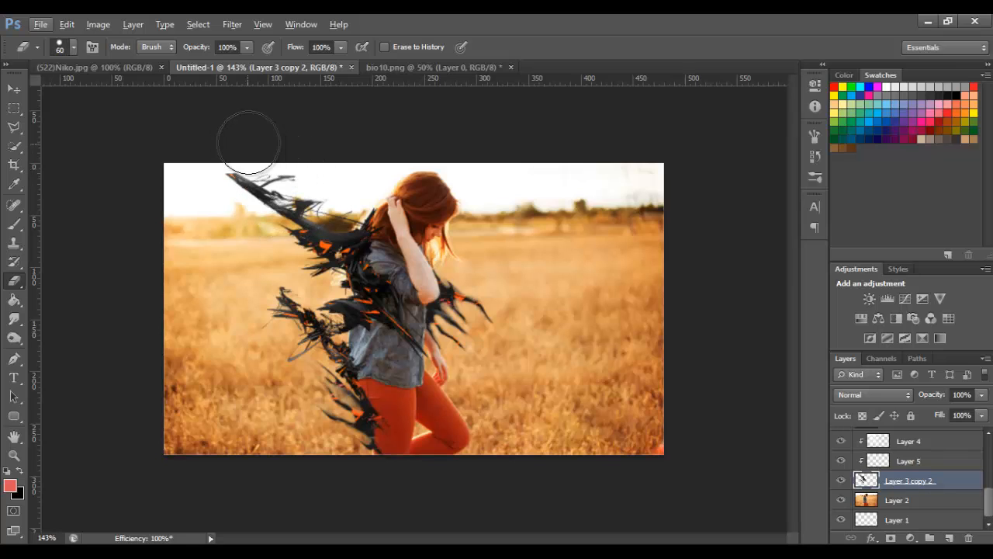
click(248, 156)
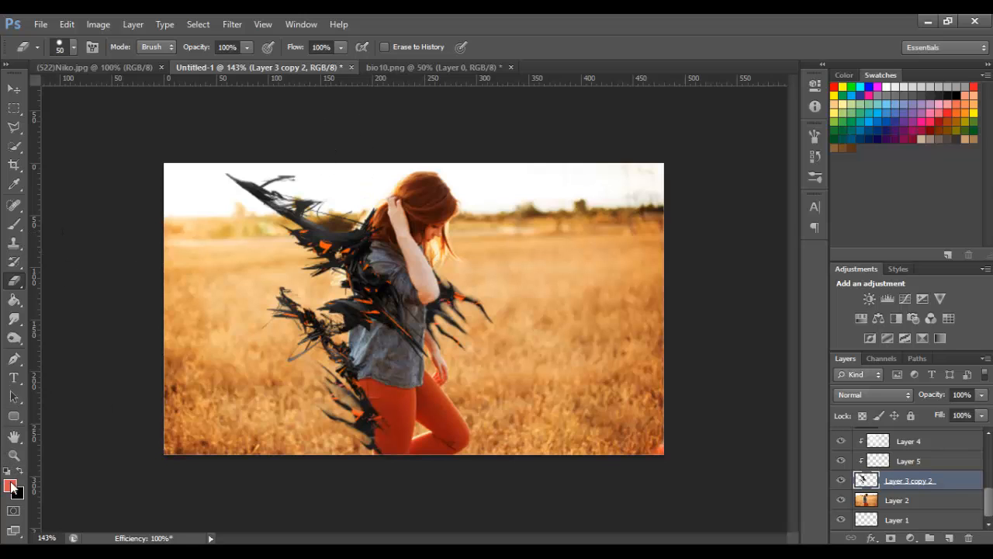
double_click(14, 455)
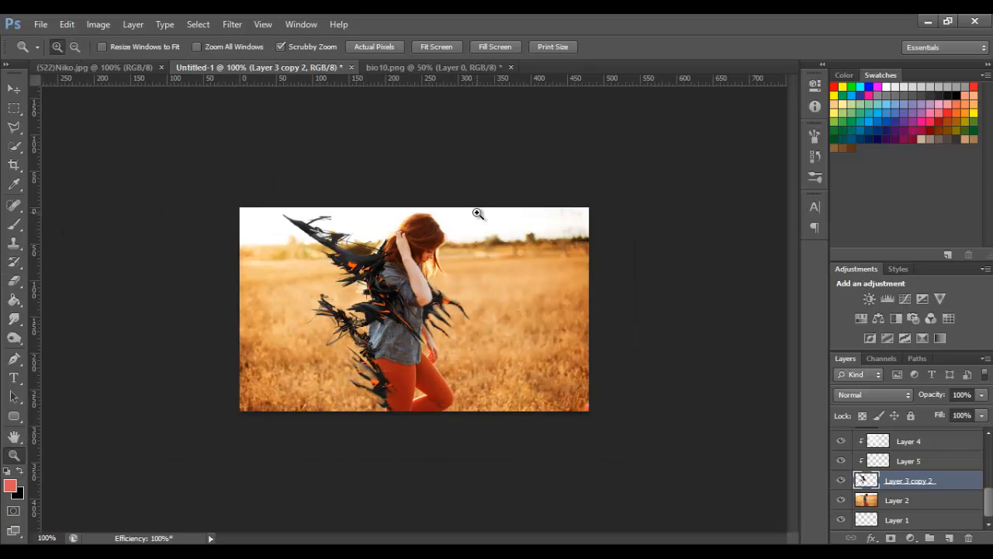
Step: Add a new layer above Layer 3 copy 8 and set its blend mode to Color Dodge
scroll(943, 497, up, 4)
click(933, 443)
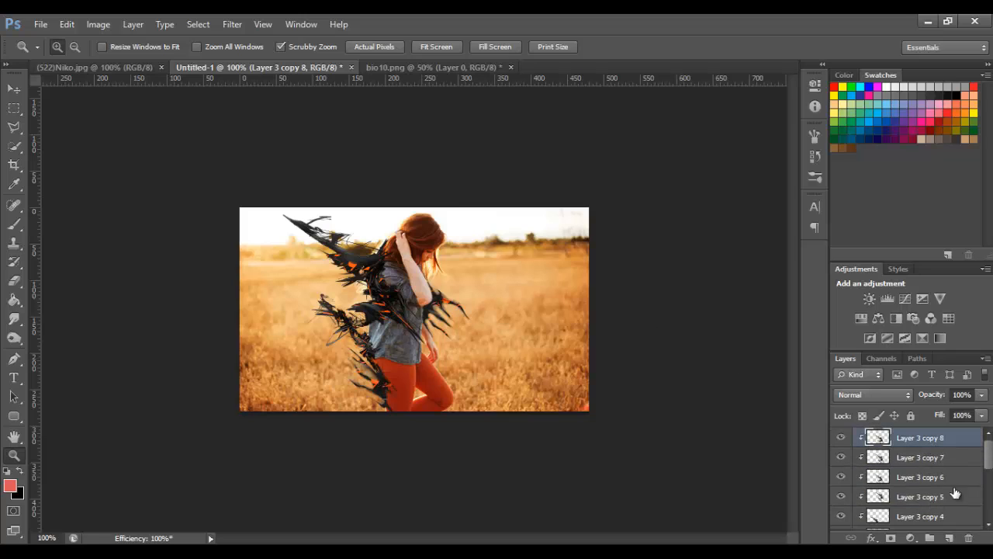
click(949, 538)
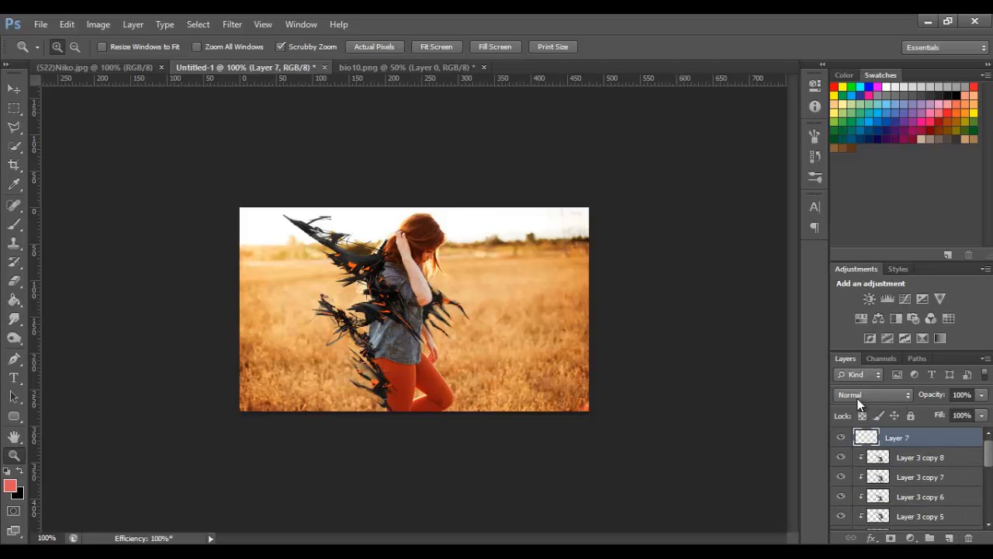
click(14, 224)
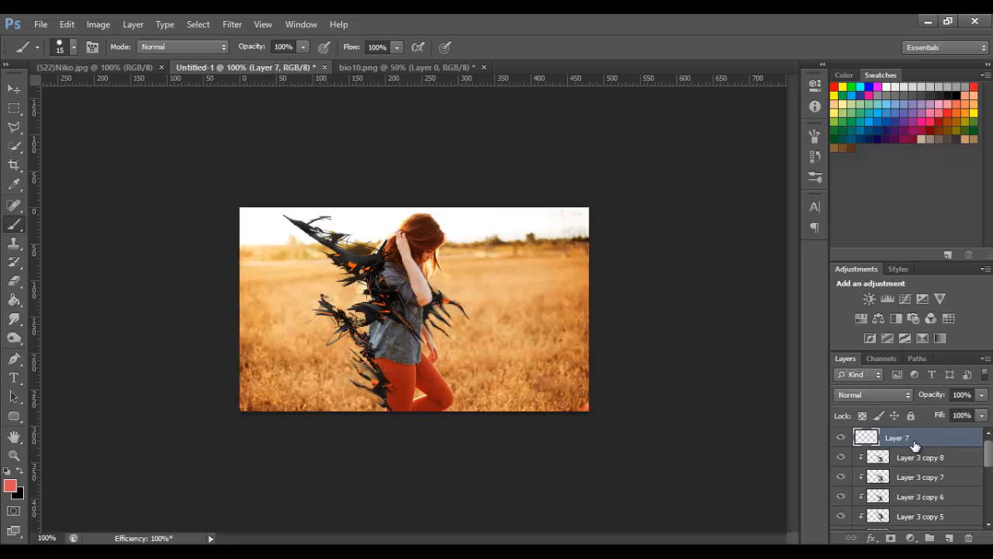
click(880, 397)
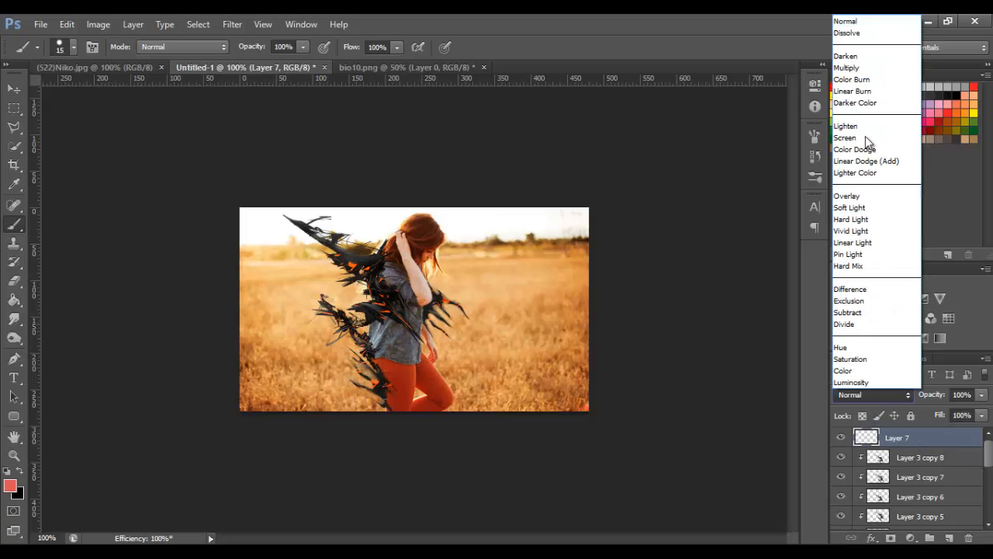
key(Escape)
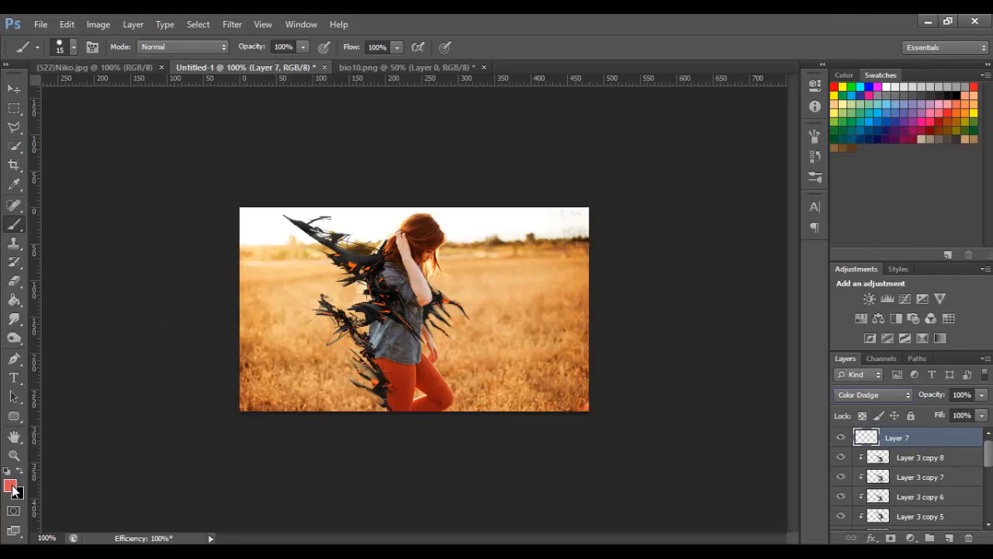
Step: Set the foreground colour to a dark reddish brown, about 37130b, after sampling tones from the woman's trousers and hair
click(10, 486)
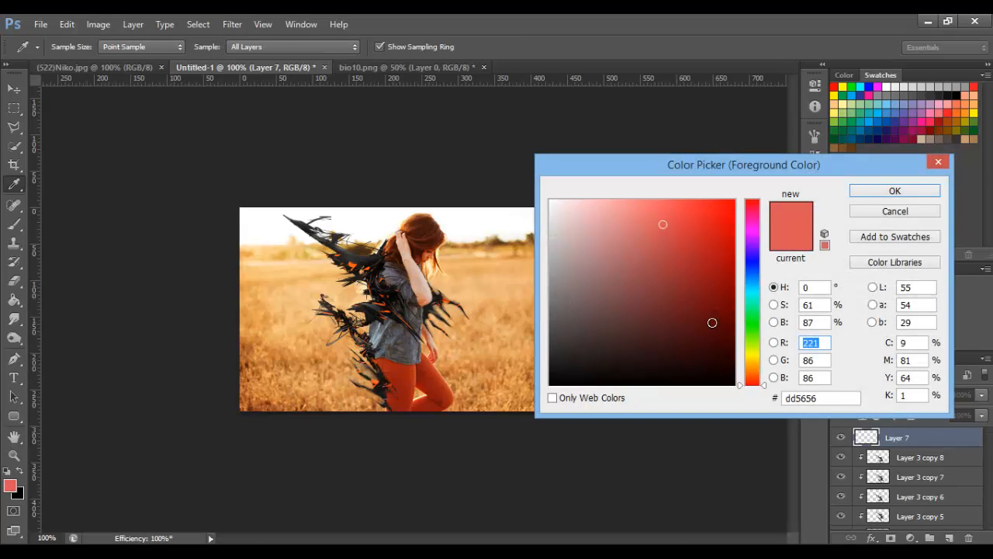
drag(698, 323, 696, 342)
click(405, 372)
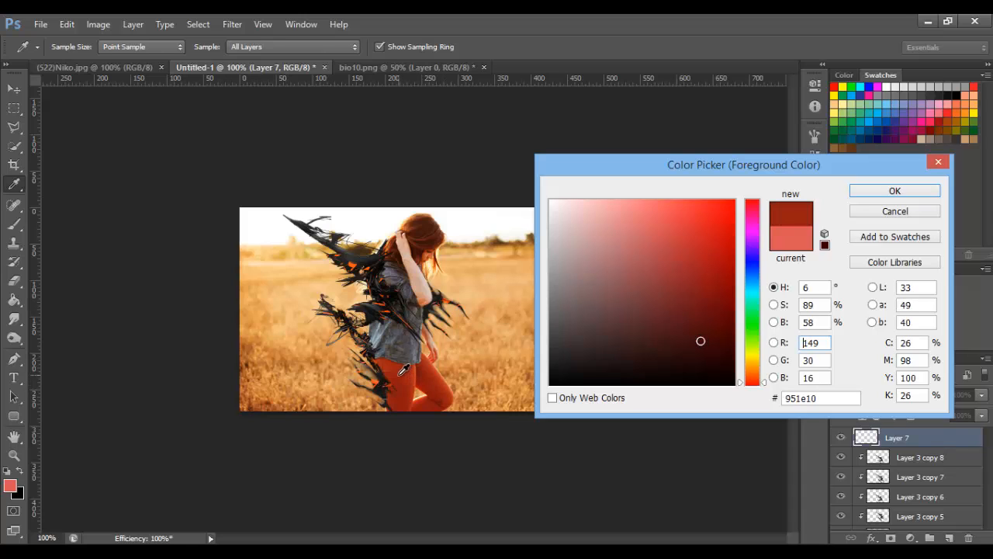
click(700, 336)
drag(700, 336, 701, 336)
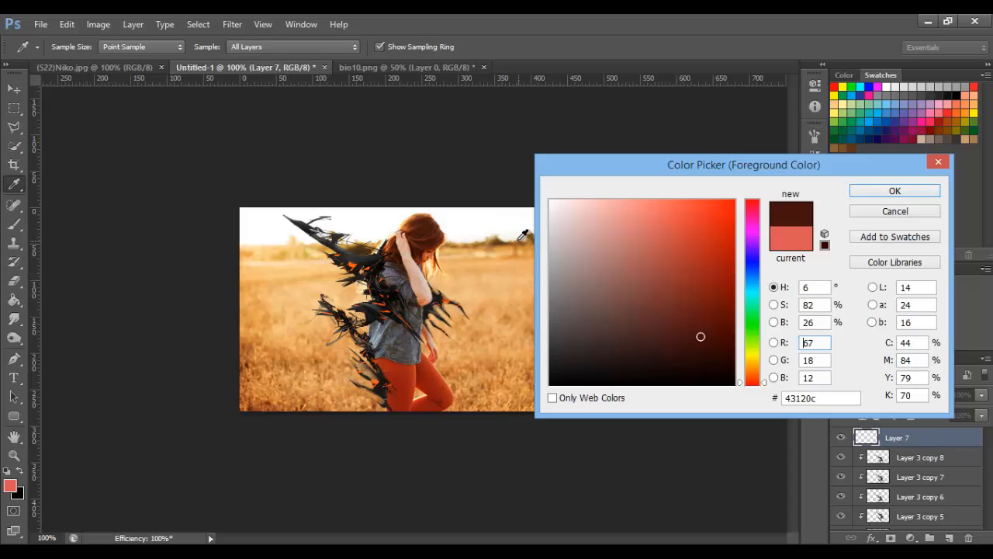
click(434, 226)
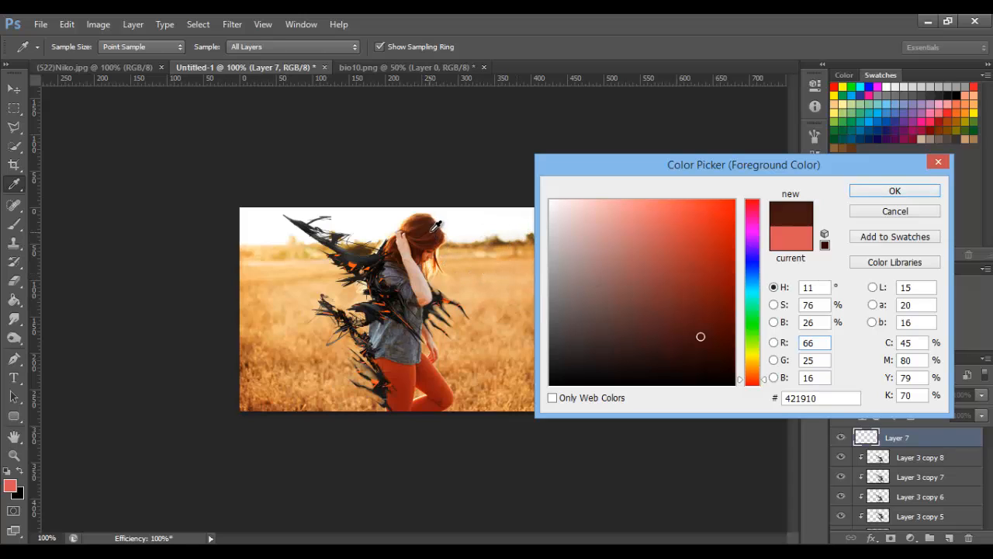
click(709, 350)
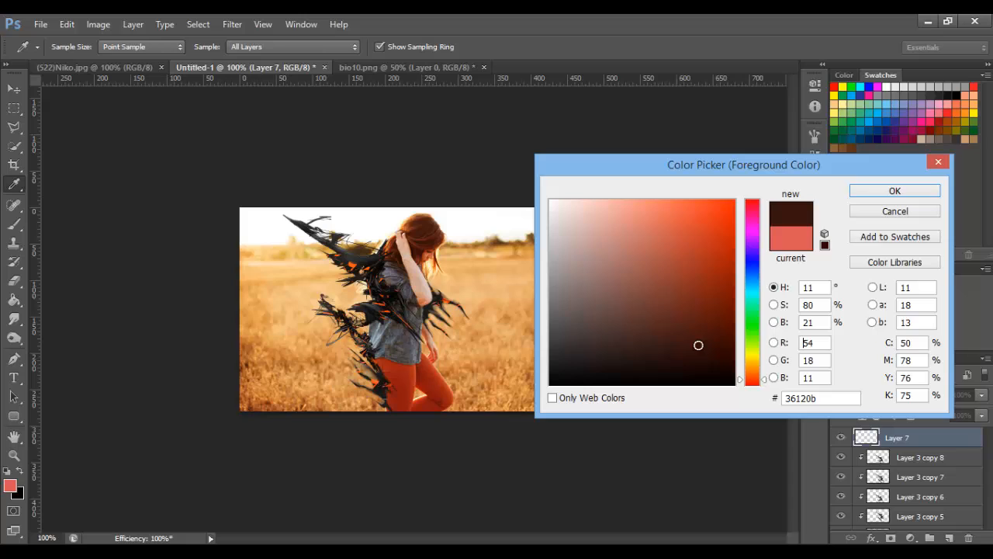
click(861, 193)
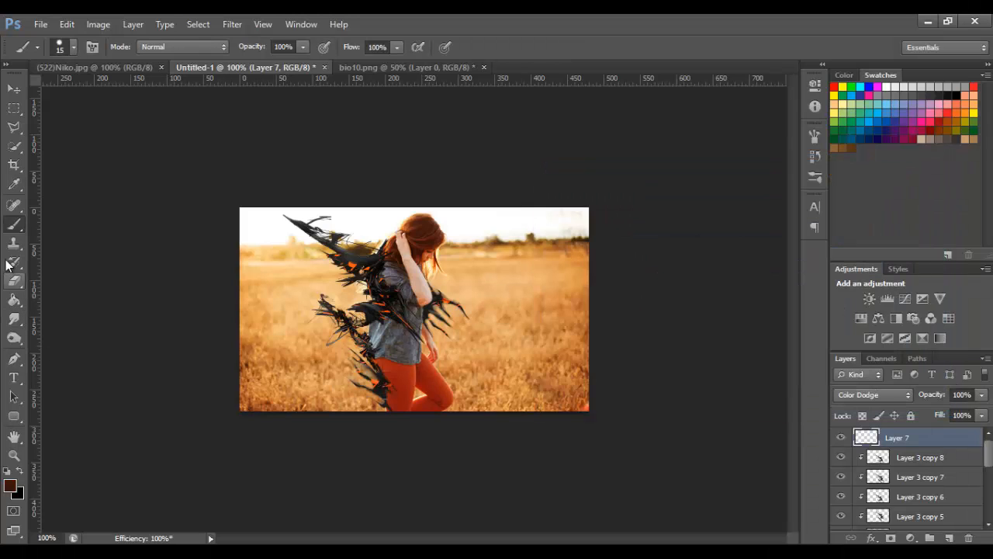
Step: Set the Brush to 80 px with its hardness lowered to about 32%
click(74, 46)
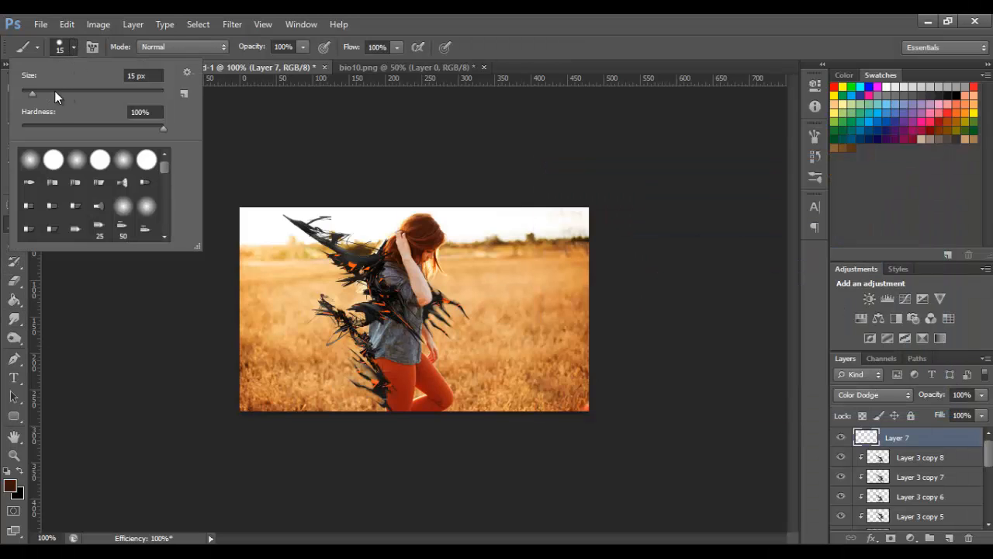
mouse_move(66, 93)
mouse_down()
mouse_move(98, 98)
mouse_move(75, 104)
mouse_up()
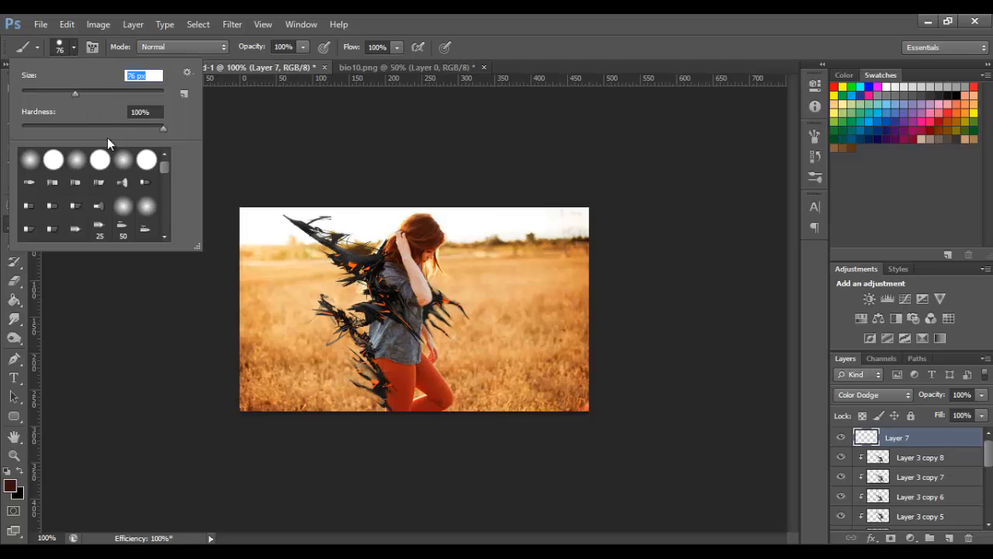
text(80)
key(Return)
drag(145, 126, 67, 128)
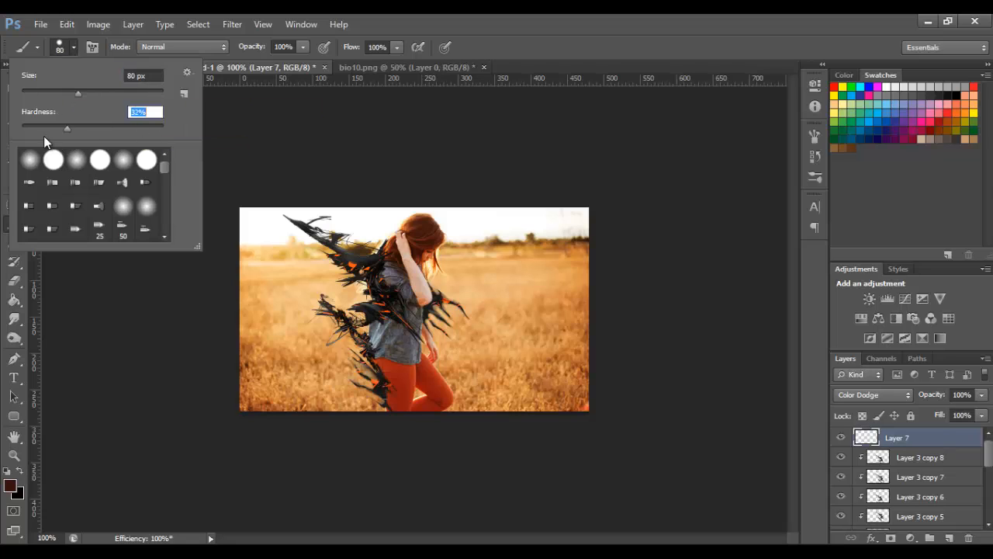
click(72, 48)
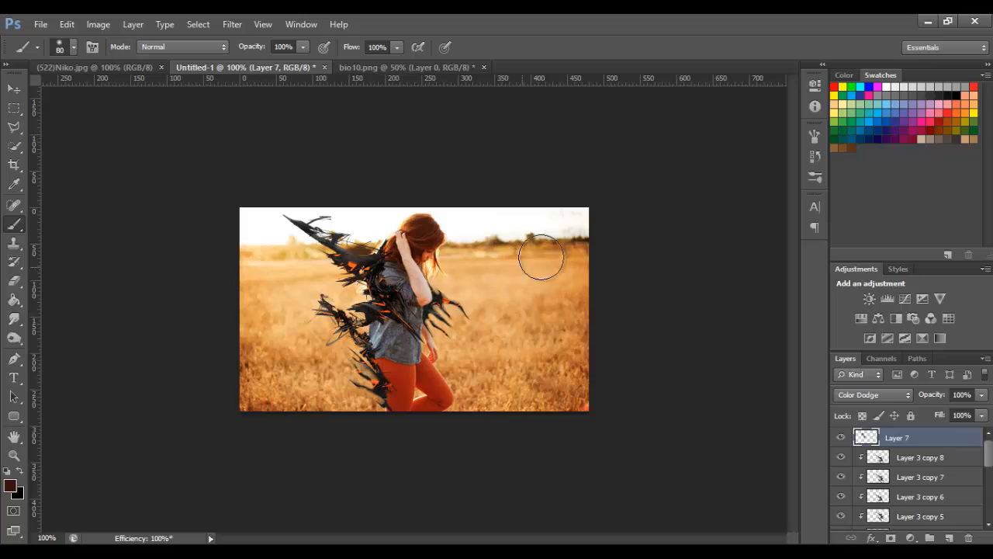
Step: Enlarge the brush to 100 px and brighten the brown foreground colour for painting glow over the wings on Layer 7
key(bracketright)
key(bracketright)
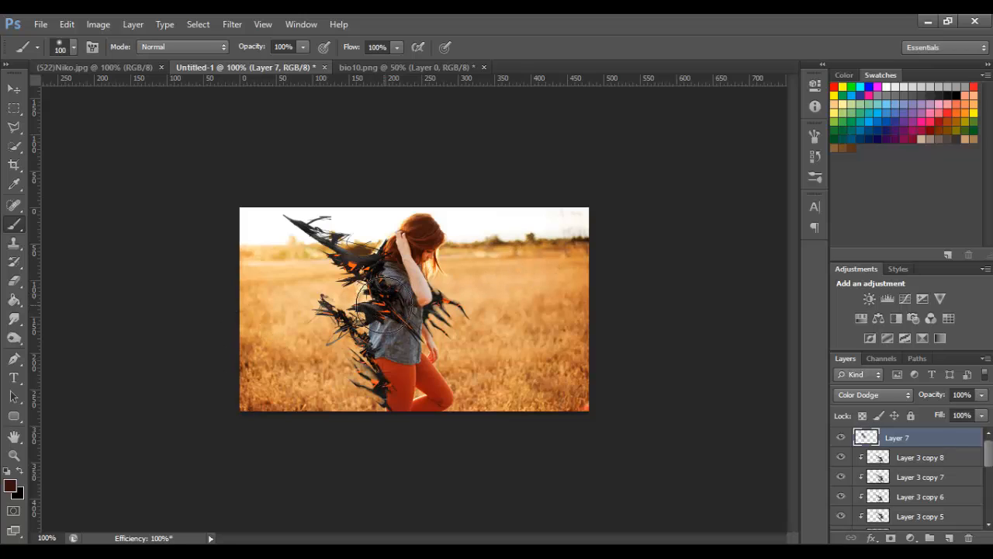
click(10, 486)
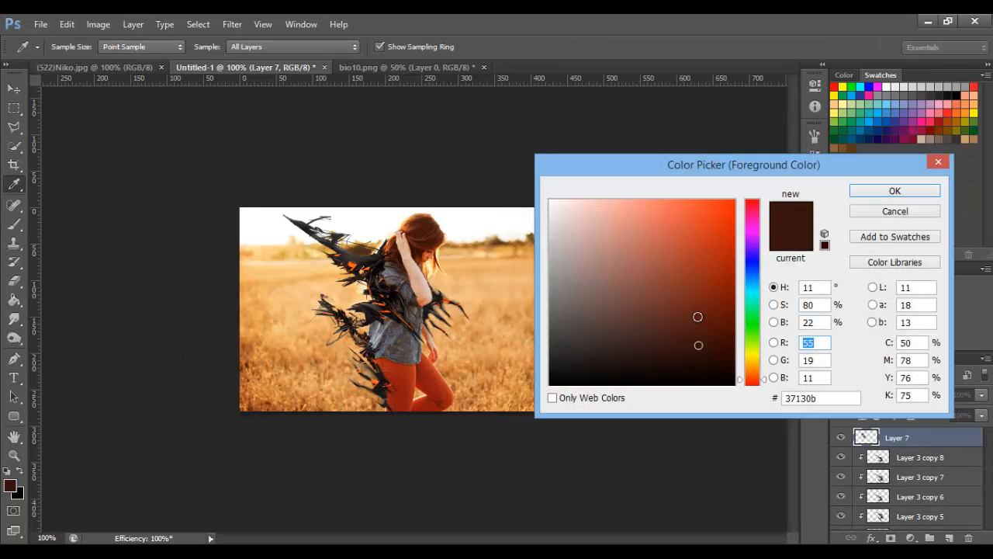
click(698, 316)
click(895, 190)
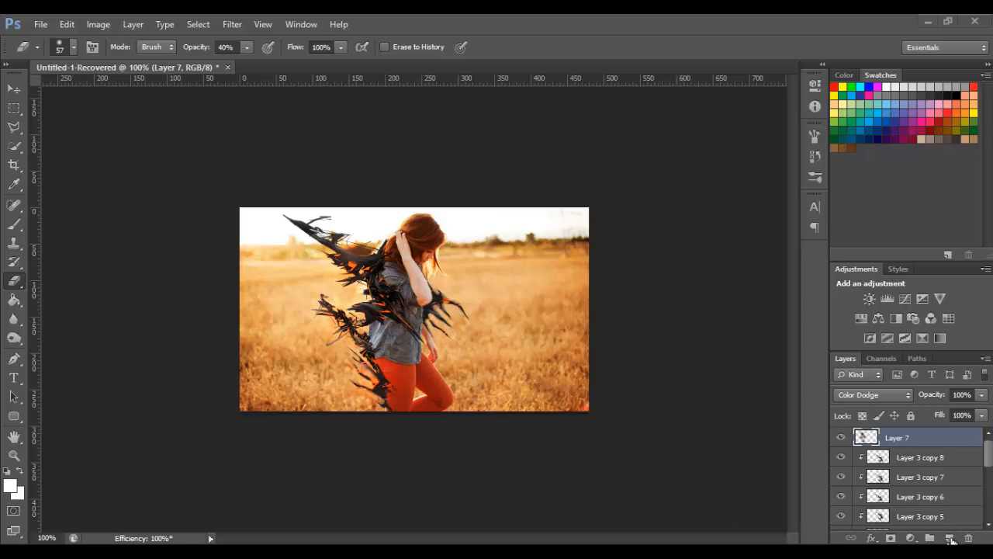
Step: Add a new layer above Layer 7 and set its blend mode to Linear Dodge (Add)
key(ctrl+shift+alt+n)
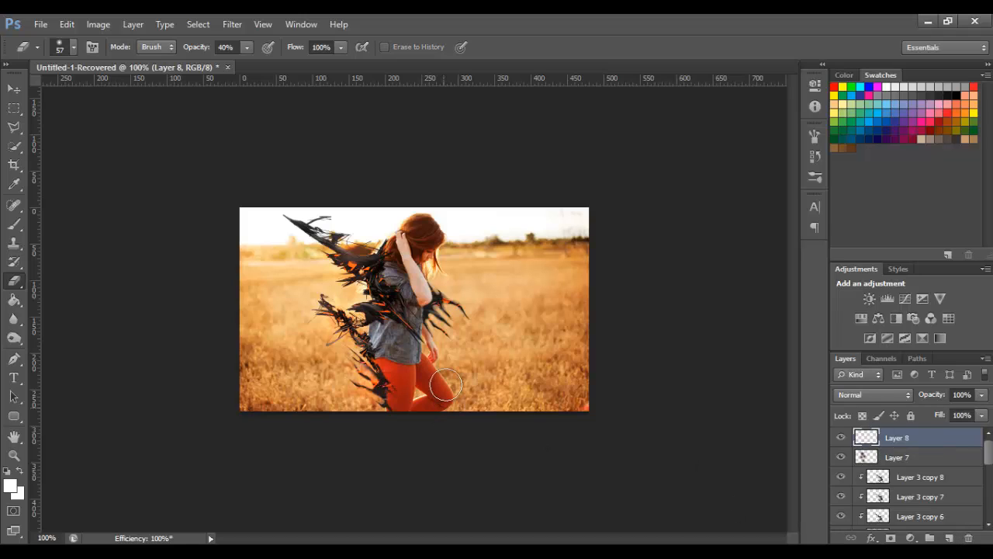
click(850, 397)
click(892, 160)
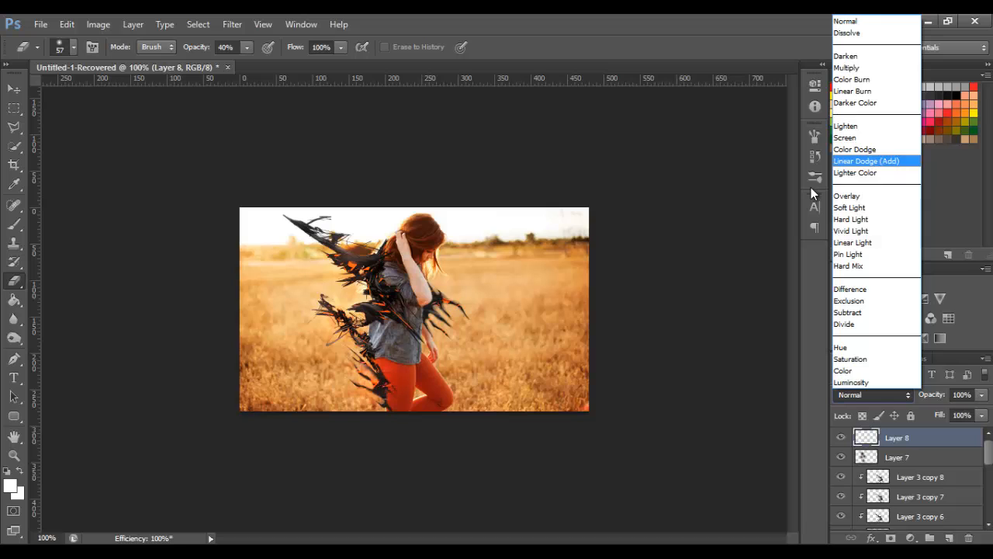
Step: Sample the red of the trousers and darken it to 3a0e0a as the foreground colour
click(14, 485)
drag(814, 170, 710, 144)
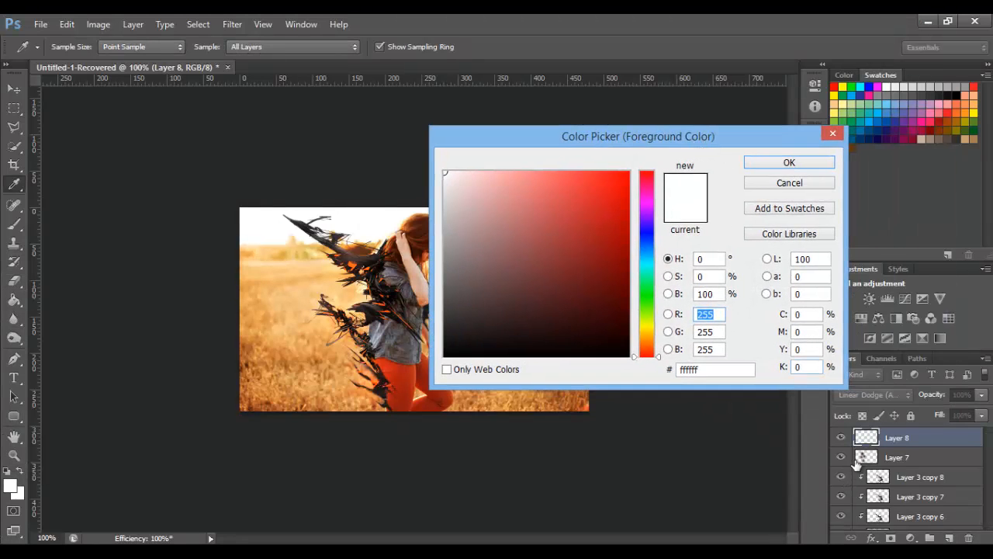
drag(771, 437, 867, 440)
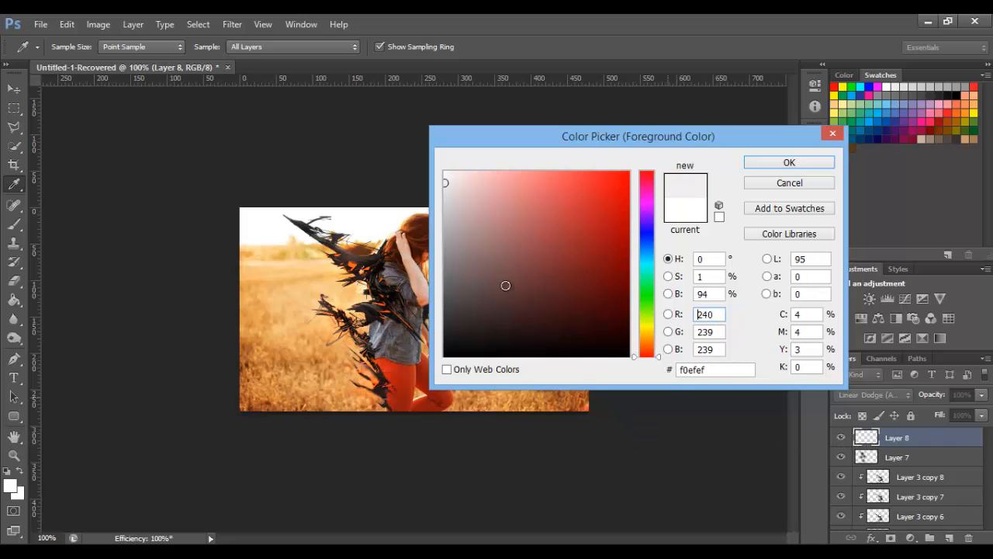
click(409, 380)
mouse_move(591, 317)
mouse_down()
mouse_move(594, 306)
mouse_move(598, 315)
mouse_up()
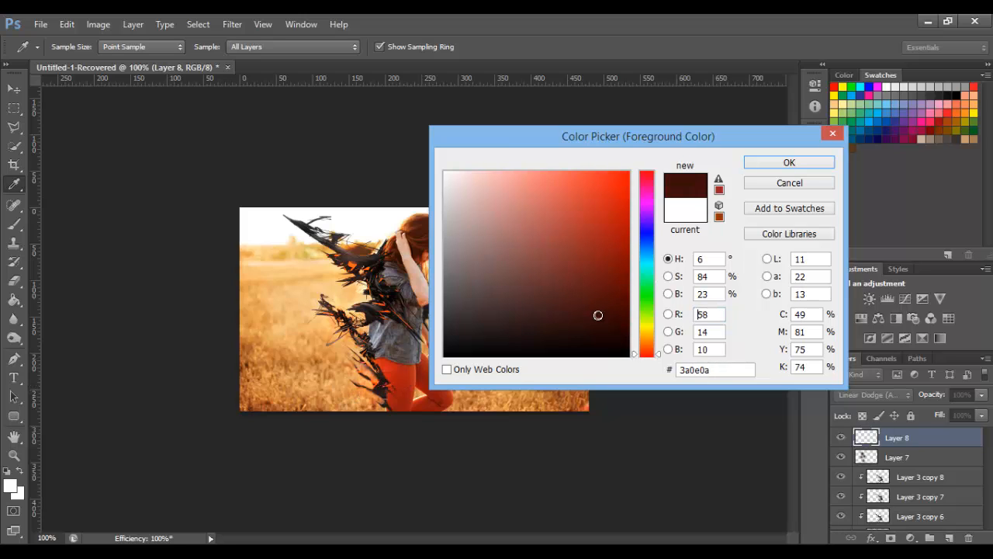
click(765, 161)
Step: Paint a soft glow over the wings on Layer 8 with the Brush reduced to 100 px
key(e)
click(14, 225)
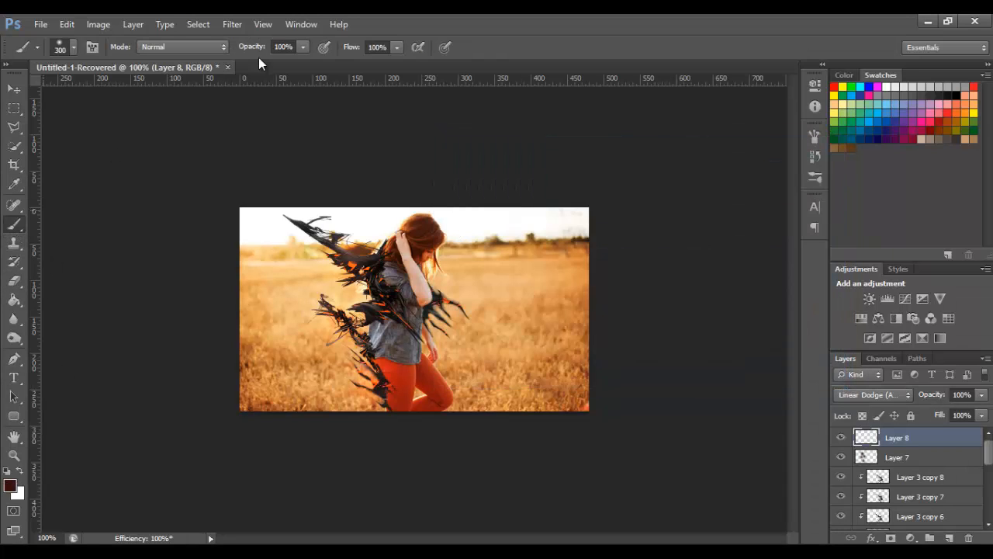
key(bracketleft)
key(bracketleft)
key(bracketleft)
key(bracketleft)
key(bracketleft)
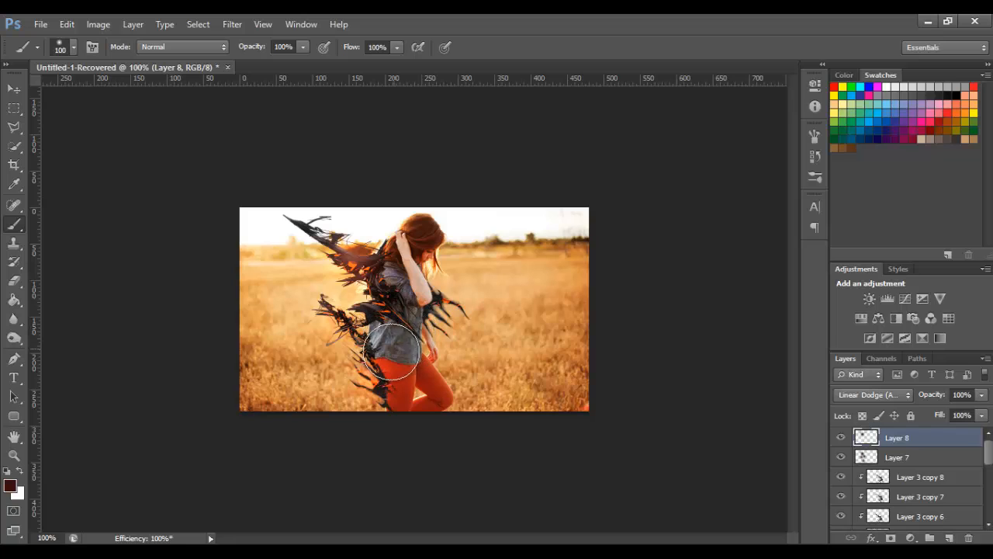
Step: Paint more glow over the wings on Layer 8, first in orange-brown 391e0a and again in a redder brown
click(11, 486)
drag(658, 347, 658, 332)
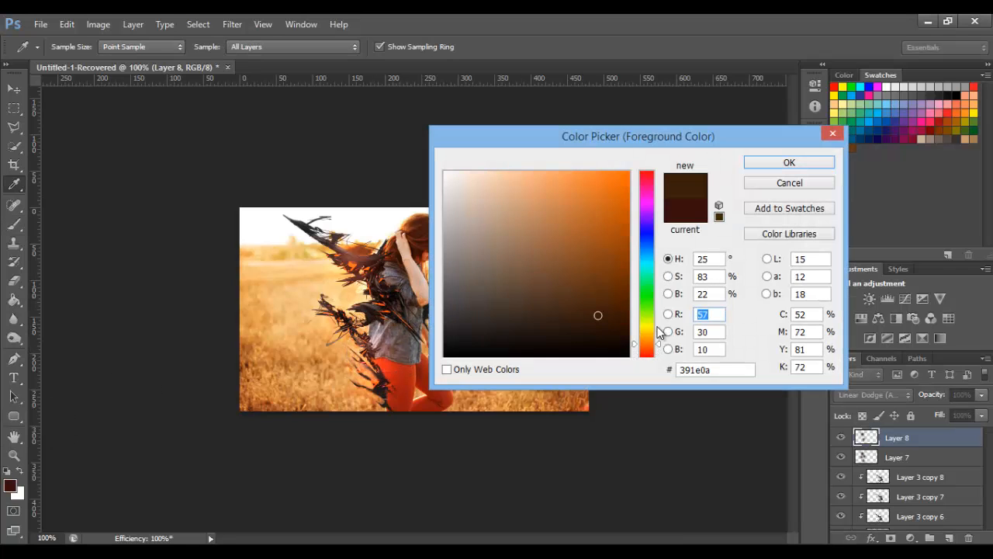
click(789, 164)
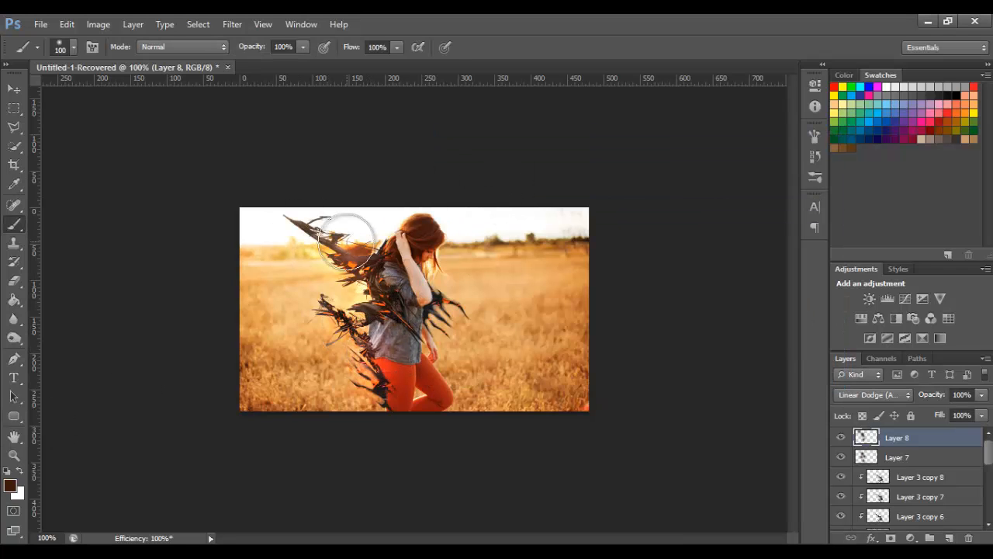
click(10, 485)
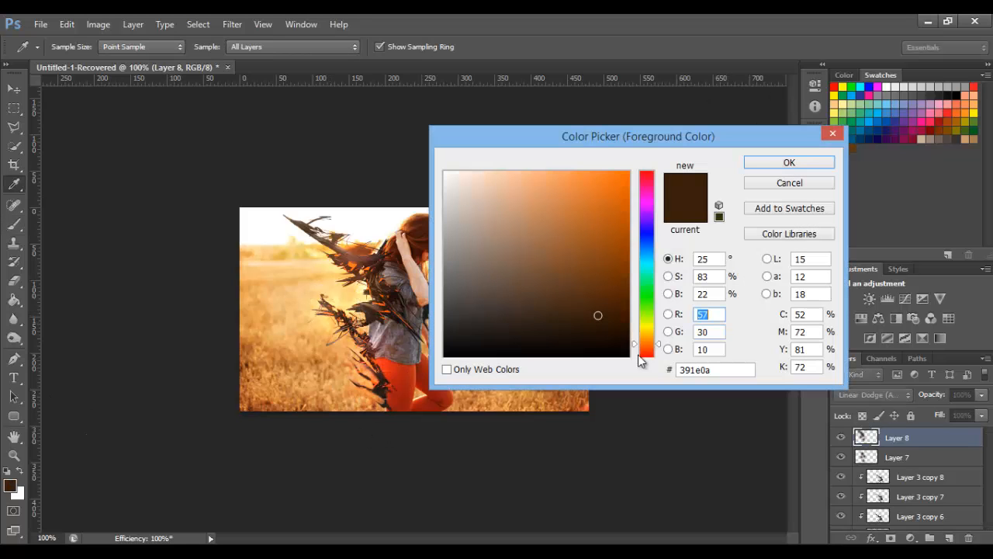
click(643, 350)
click(789, 164)
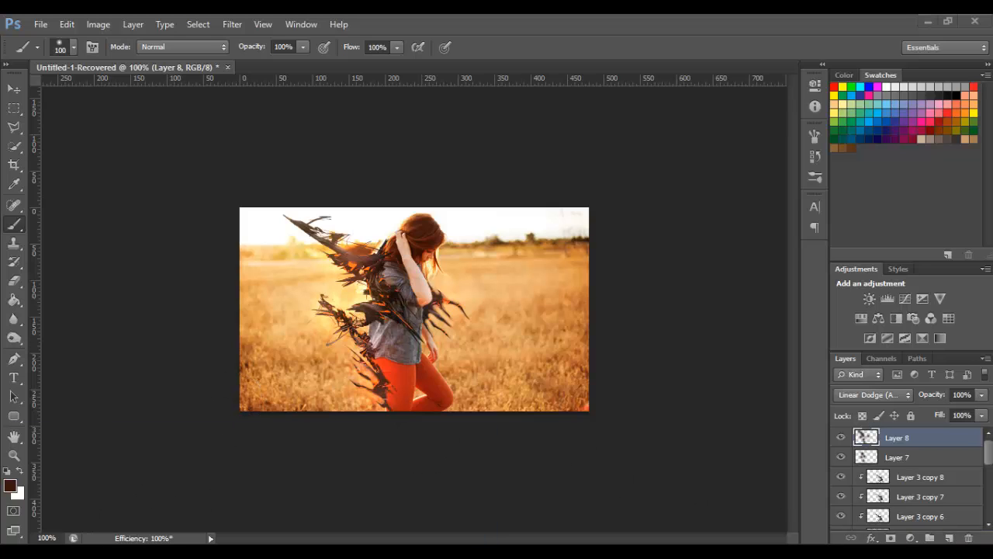
Step: Open Bokeh-Texture-1-by-MagnifiqueN from the Bokeh and lights folder and bring it into the signature document as the top layer
mouse_move(223, 510)
click(151, 501)
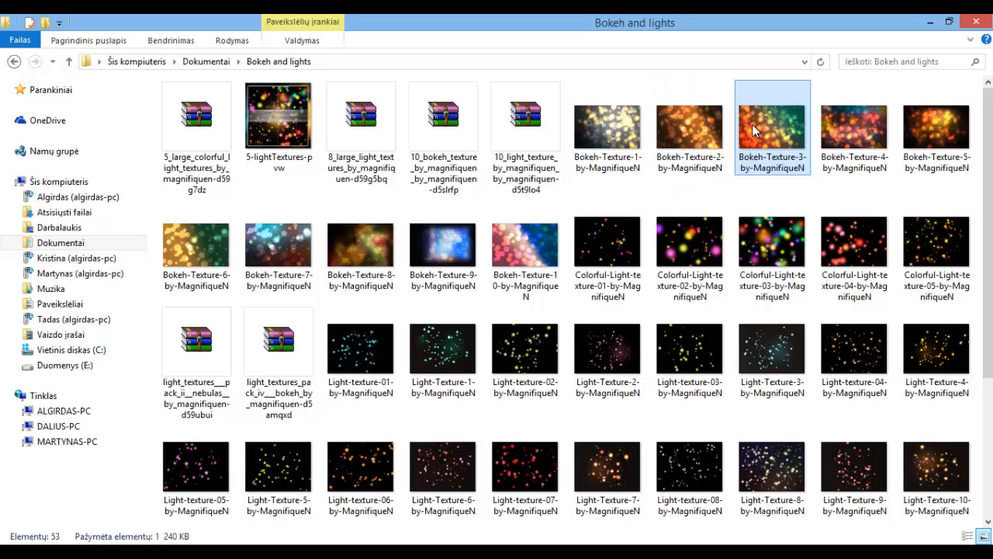
drag(621, 133, 466, 68)
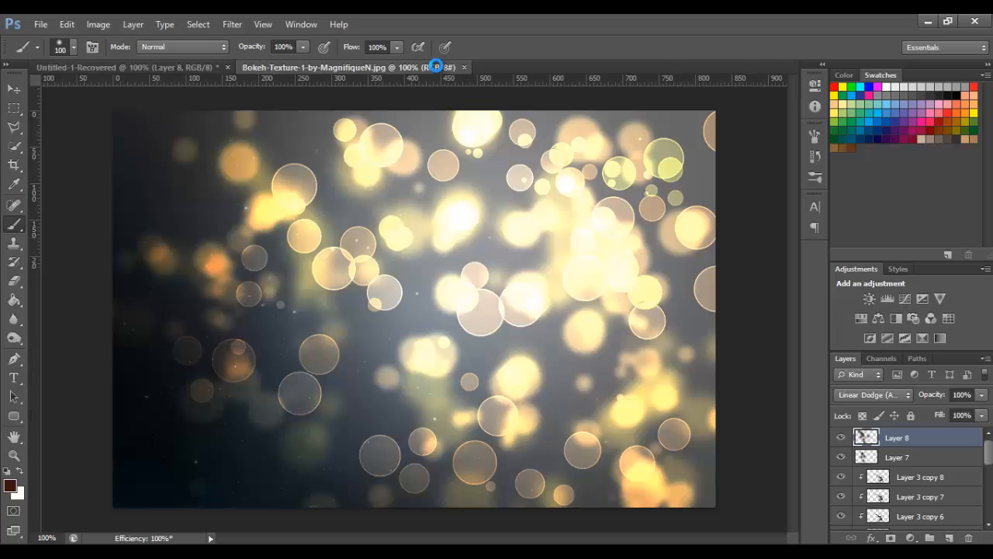
click(13, 89)
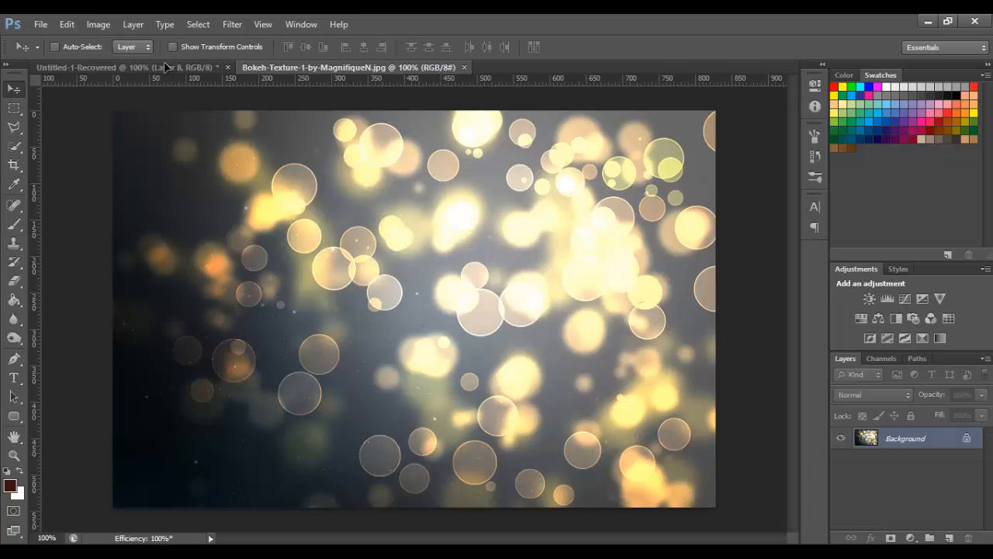
drag(164, 61, 367, 277)
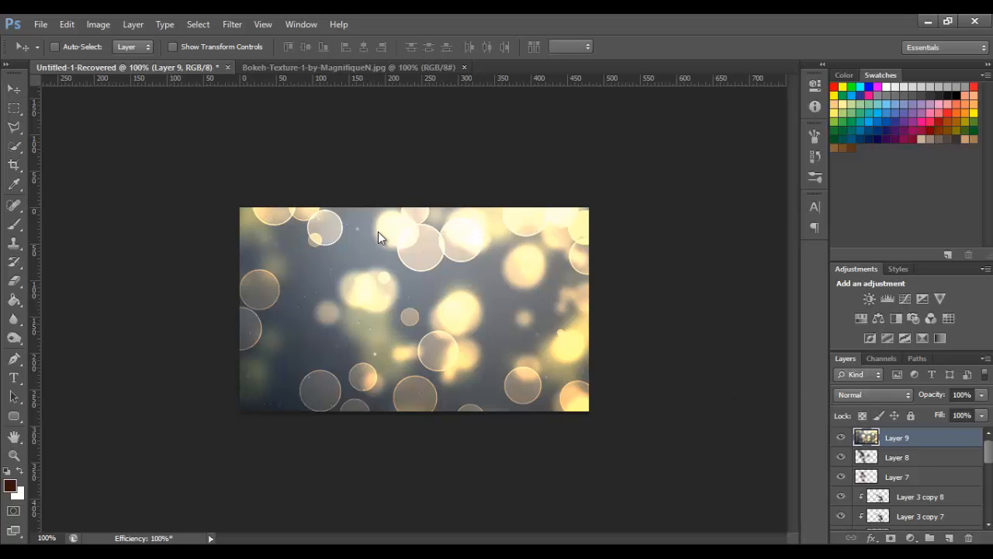
Step: Scale the bokeh texture to about 69%, position it over the whole canvas and flip it horizontally
key(ctrl+t)
drag(379, 237, 469, 305)
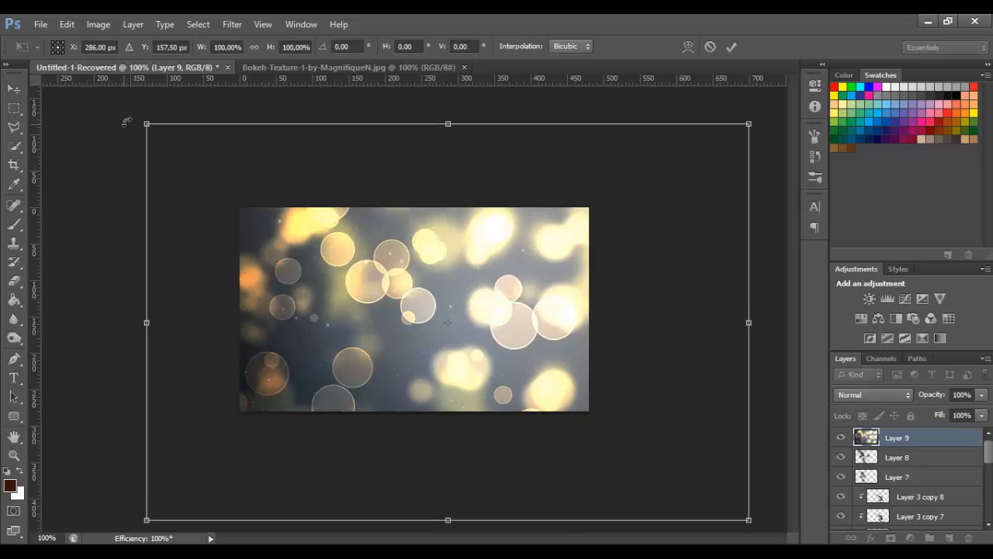
drag(147, 124, 328, 243)
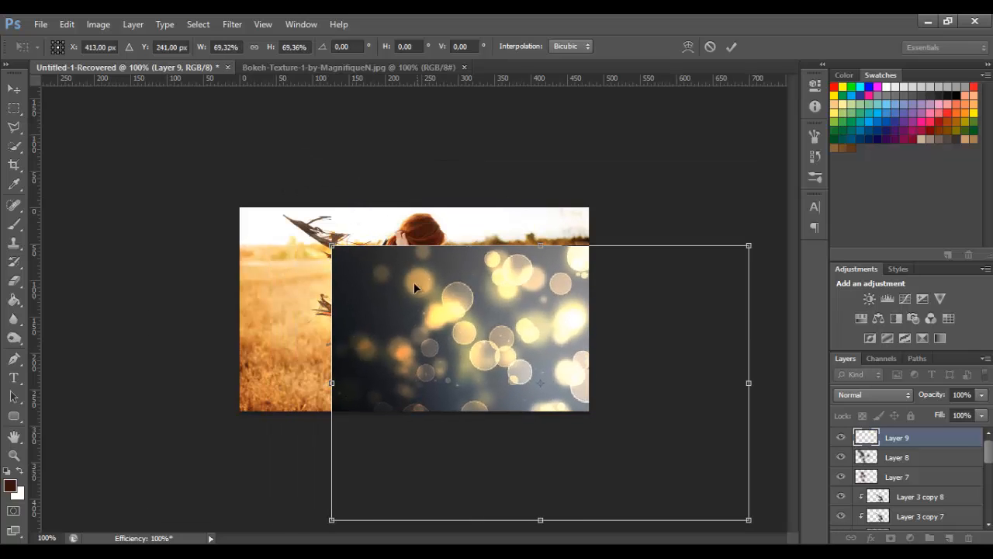
drag(413, 282, 299, 238)
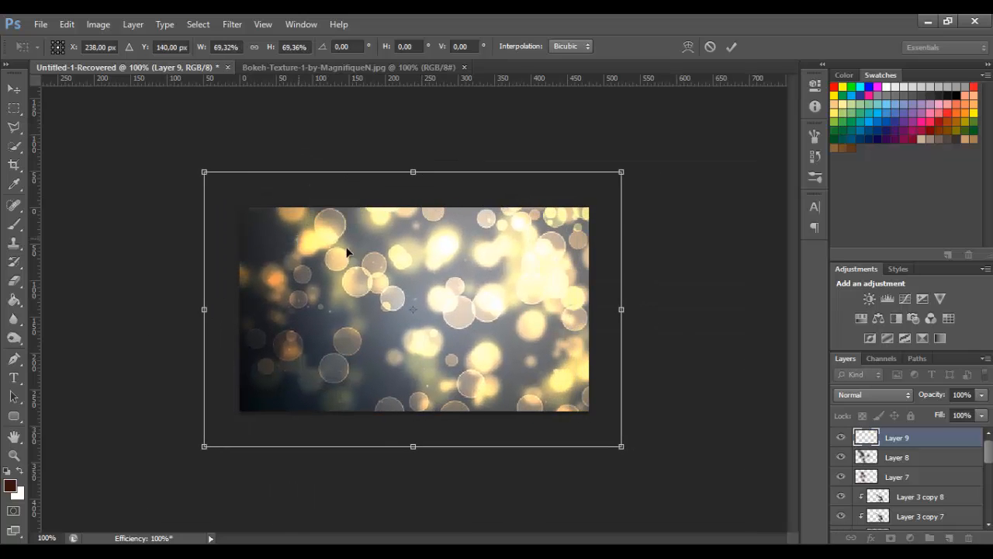
right_click(572, 383)
click(569, 355)
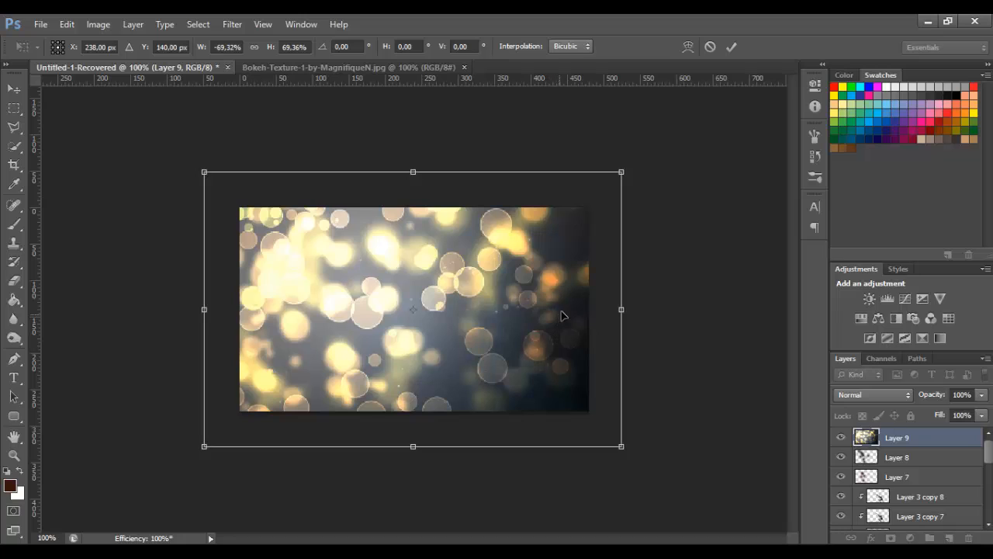
key(Return)
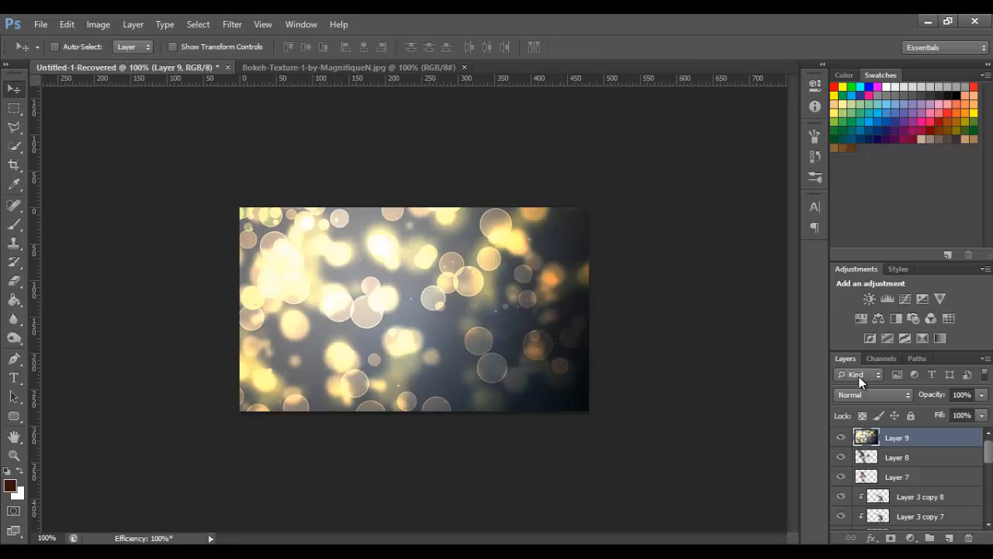
Step: Set the bokeh layer's blend mode to Soft Light and shift the texture slightly over the image
click(869, 394)
click(861, 207)
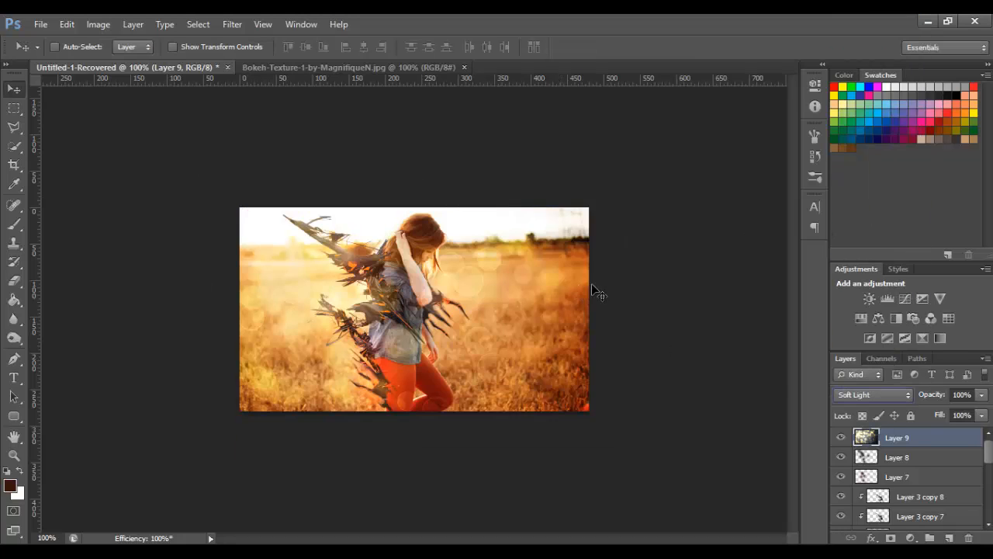
drag(557, 277, 575, 267)
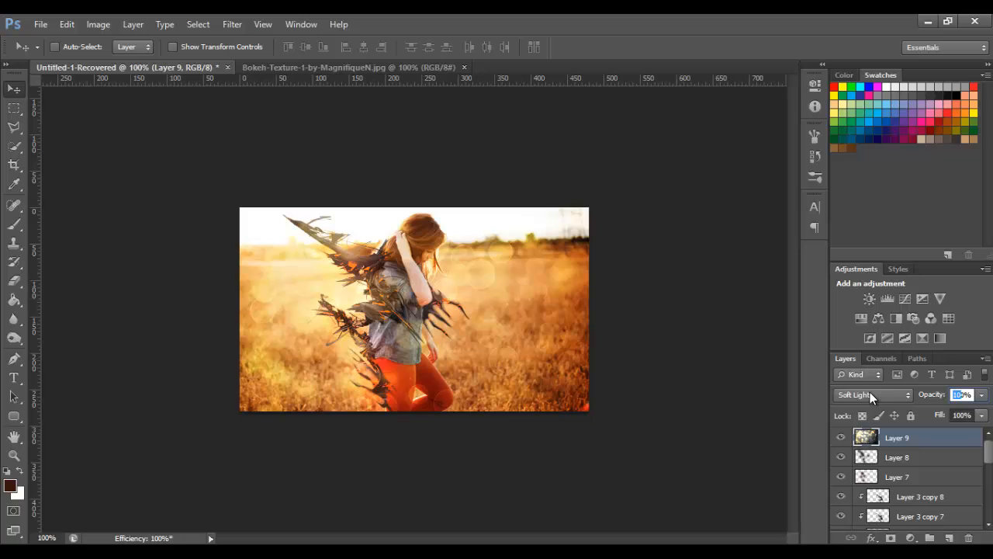
Step: Set the bokeh layer's opacity to 80%
text(60)
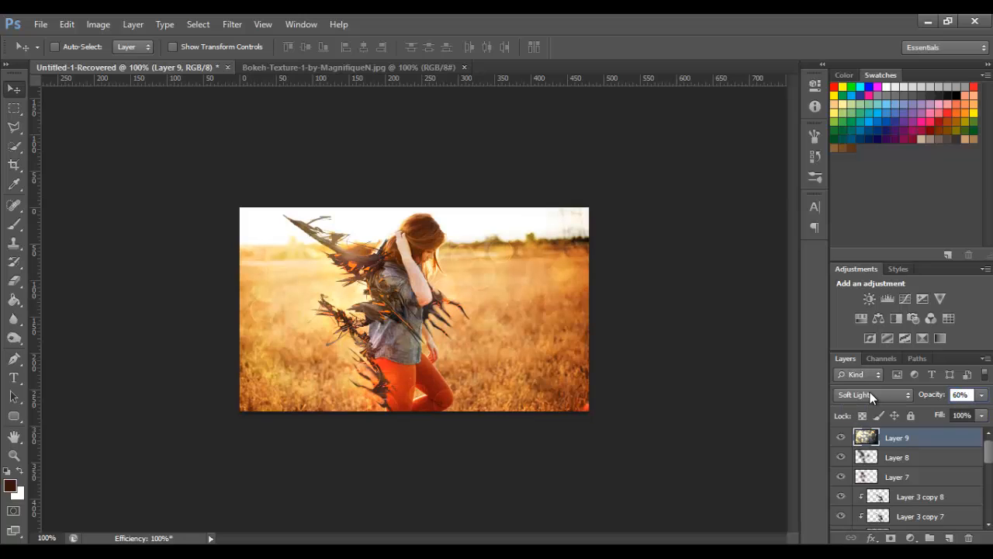
text(80)
key(Return)
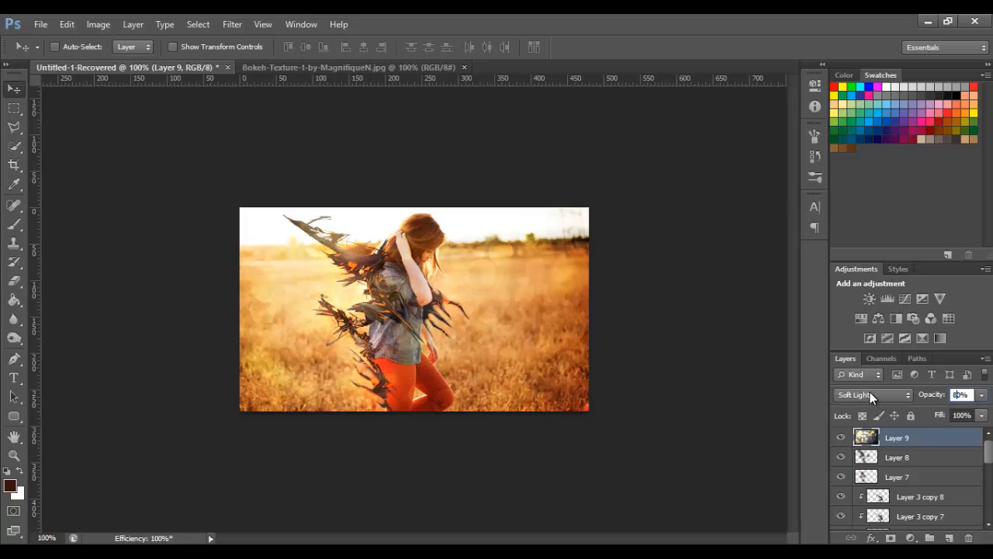
Step: Erase parts of the bokeh texture on Layer 9 with a soft eraser at 39% opacity, enlarging its brush to 90 px
click(13, 281)
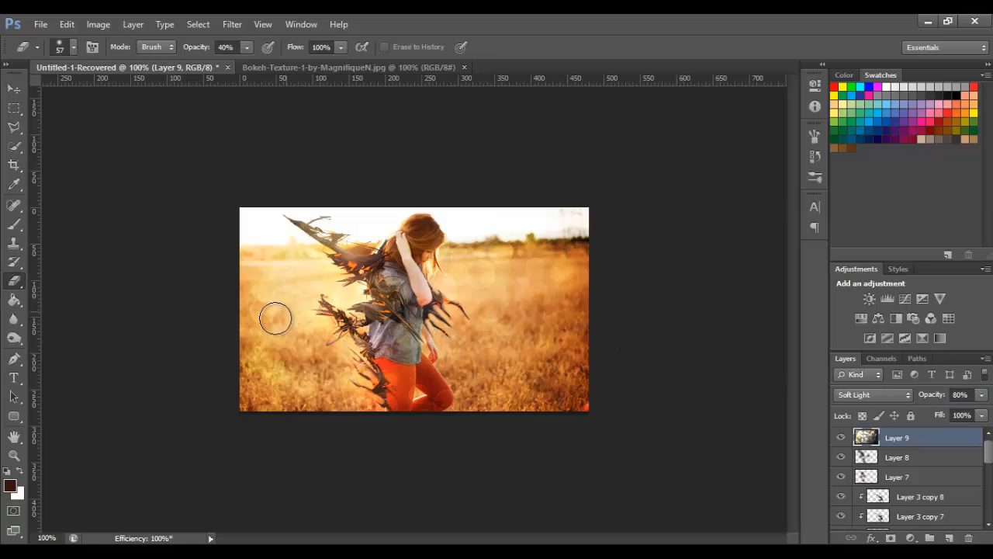
click(76, 48)
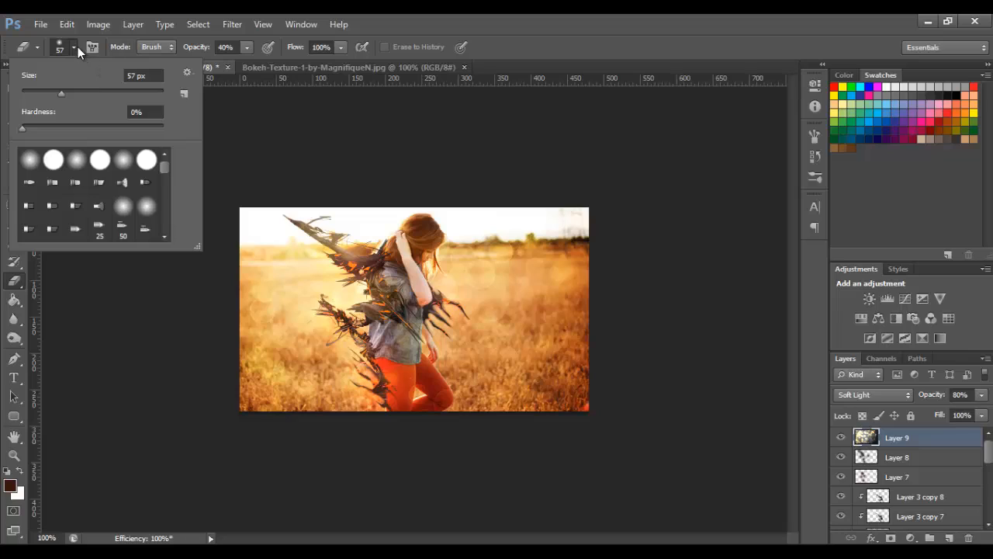
click(78, 47)
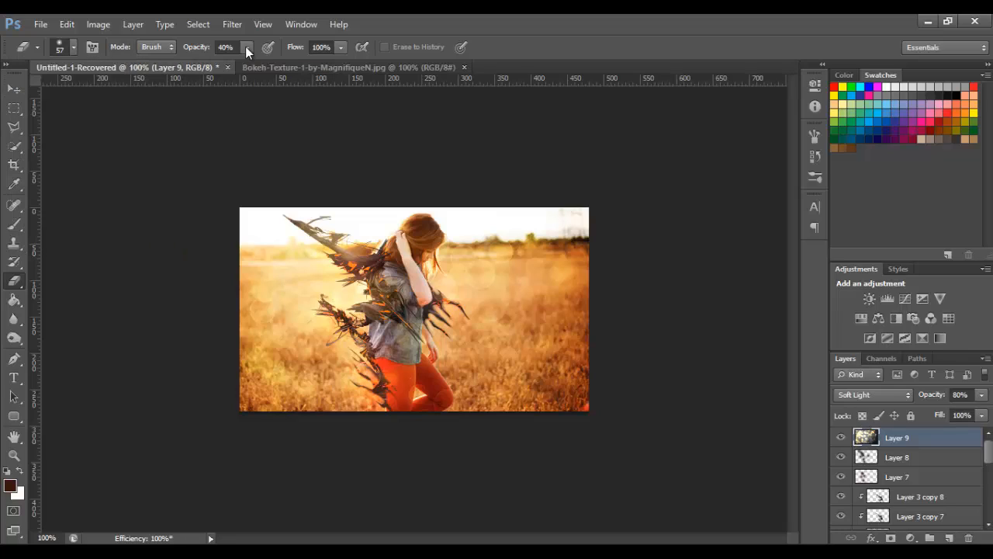
click(245, 46)
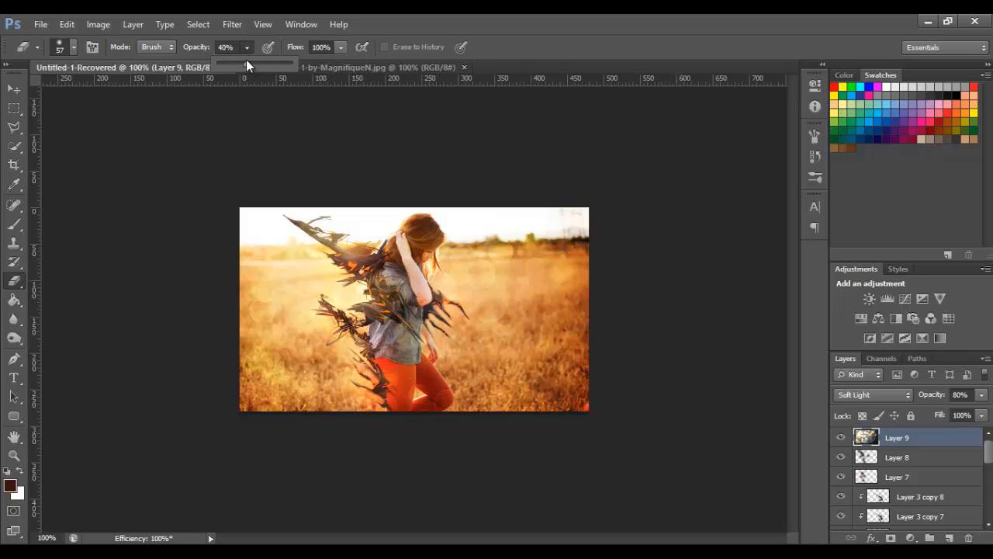
click(246, 61)
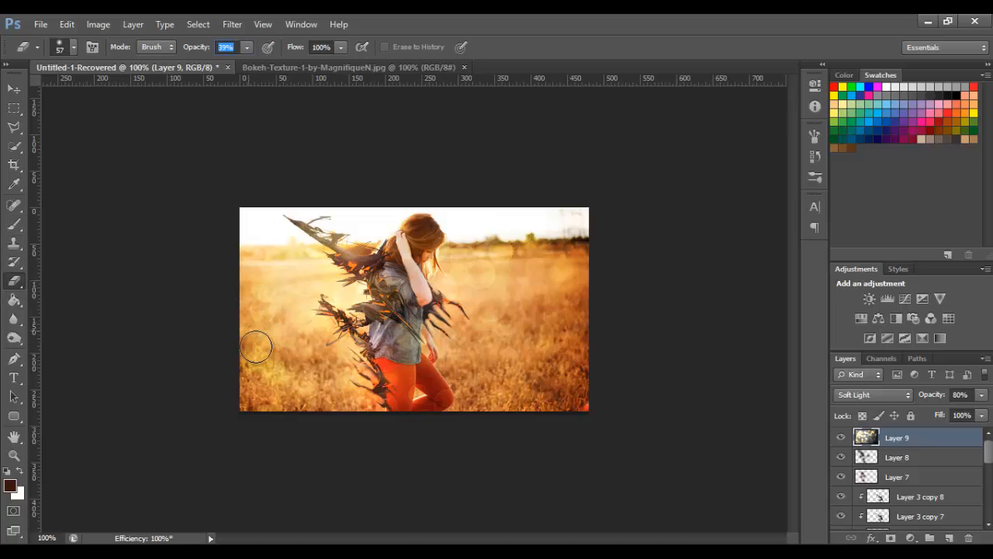
click(273, 330)
key(bracketright)
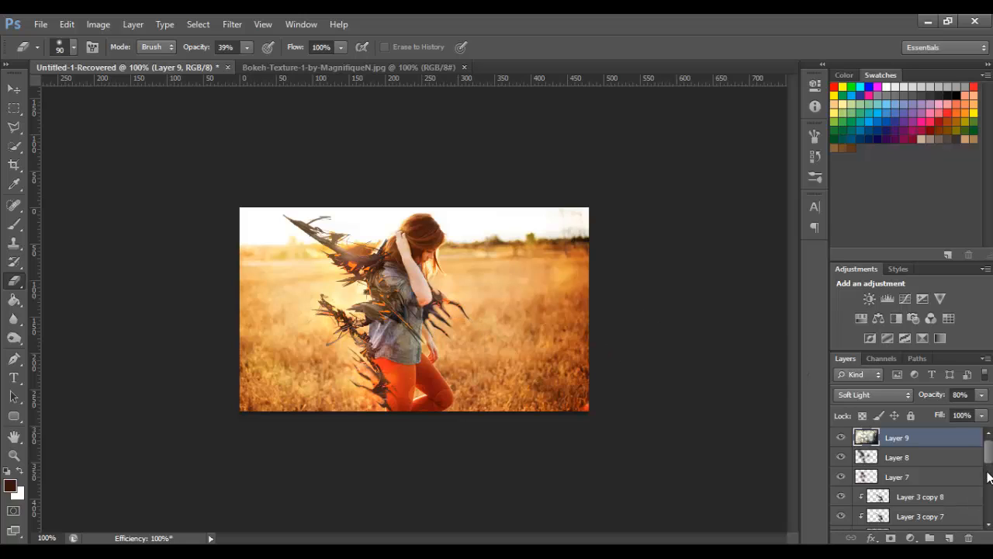
Step: Try blurring the field on both sides of the woman directly on Layer 2, and undo the blur strokes
scroll(862, 478, down, 5)
click(904, 502)
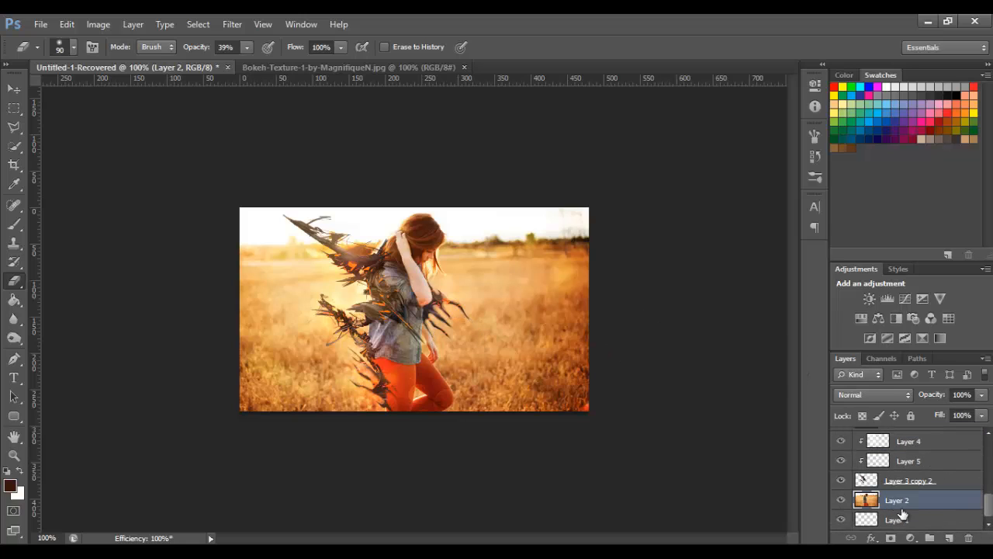
click(15, 318)
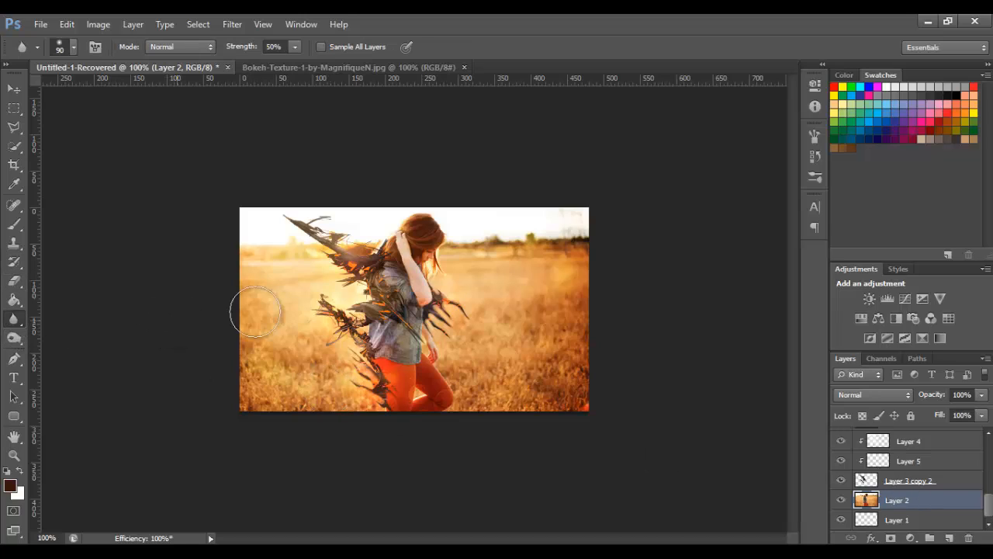
mouse_move(551, 294)
mouse_down()
mouse_move(570, 416)
mouse_move(592, 263)
mouse_move(575, 274)
mouse_move(553, 357)
mouse_move(558, 300)
mouse_move(573, 347)
mouse_move(586, 245)
mouse_move(525, 366)
mouse_move(567, 391)
mouse_move(551, 248)
mouse_move(494, 364)
mouse_move(516, 263)
mouse_move(491, 335)
mouse_move(499, 274)
mouse_move(591, 220)
mouse_move(570, 228)
mouse_move(591, 229)
mouse_move(531, 239)
mouse_move(547, 397)
mouse_up()
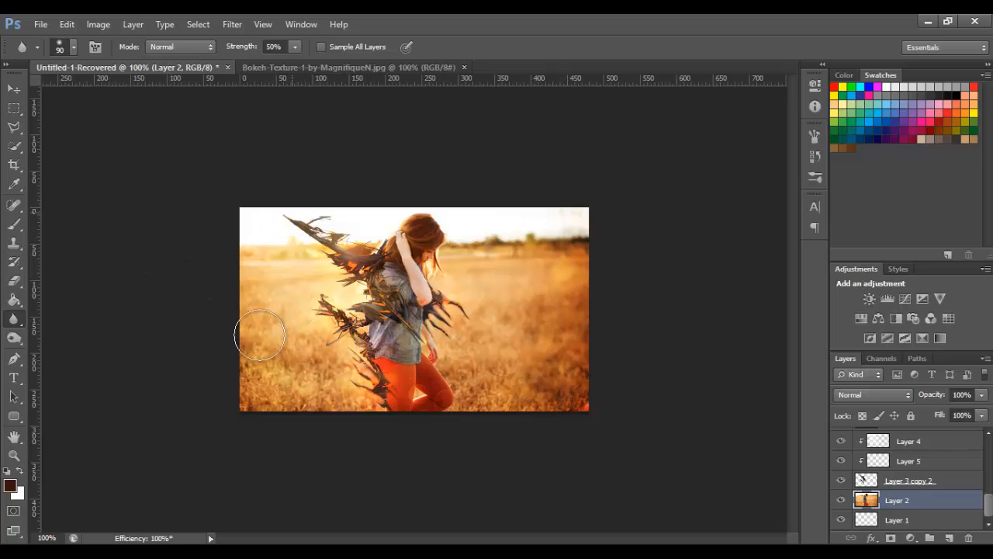
drag(260, 335, 281, 362)
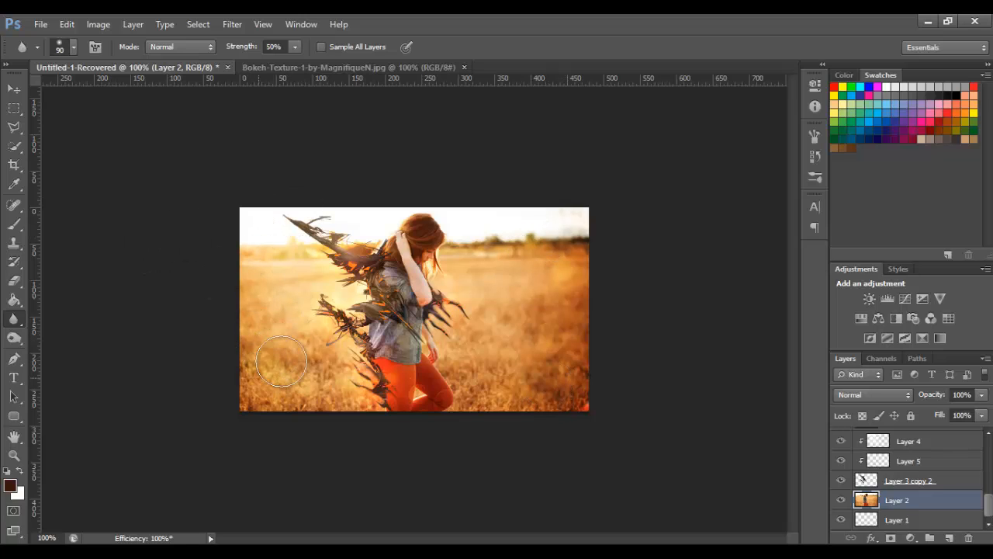
click(814, 157)
click(612, 469)
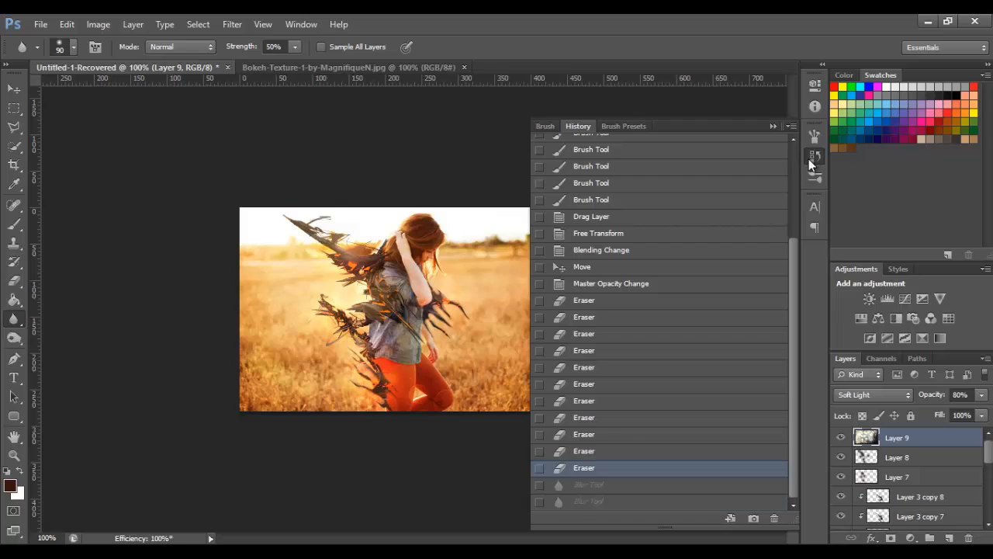
click(814, 157)
Step: Duplicate Layer 2 and soften the field on both sides of the woman on the copy with the Blur tool at 50% strength
scroll(934, 457, down, 2)
scroll(924, 474, down, 3)
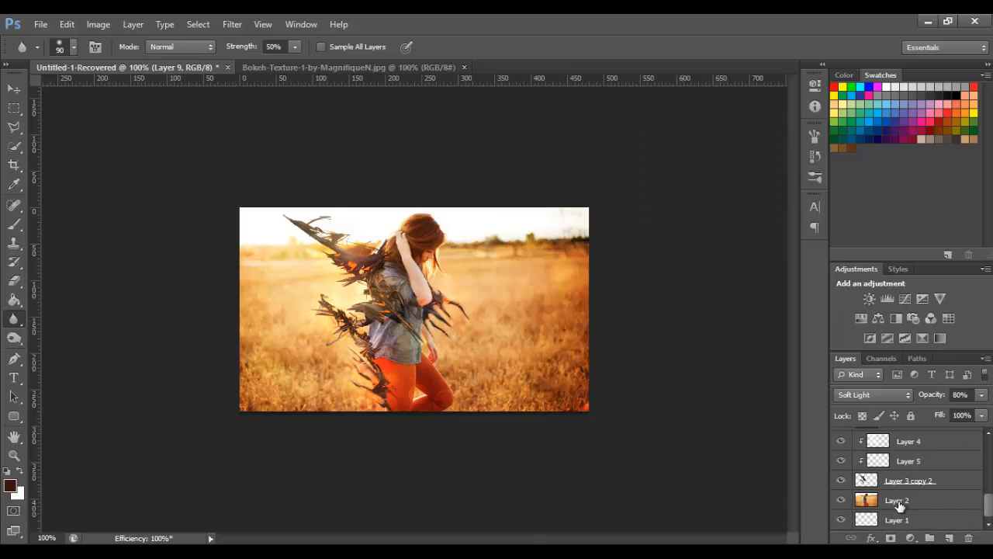
click(900, 506)
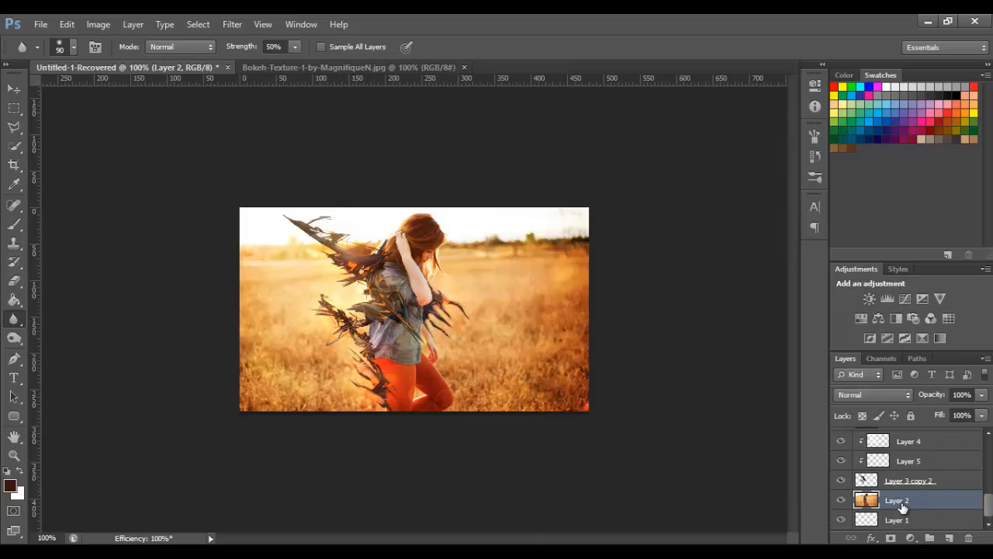
key(ctrl+j)
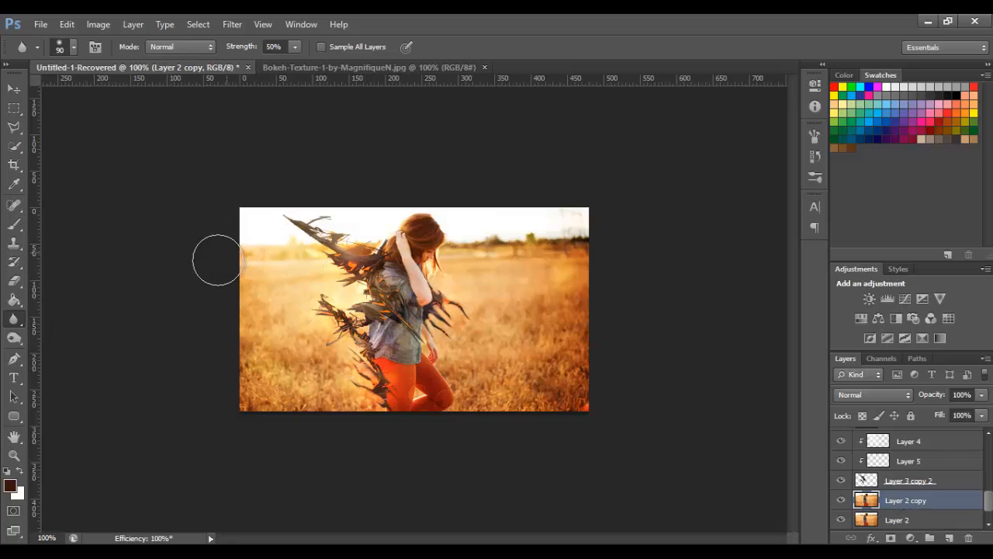
mouse_move(217, 260)
mouse_down()
mouse_move(258, 269)
mouse_move(263, 420)
mouse_move(220, 275)
mouse_move(306, 420)
mouse_move(265, 290)
mouse_move(232, 231)
mouse_move(296, 303)
mouse_up()
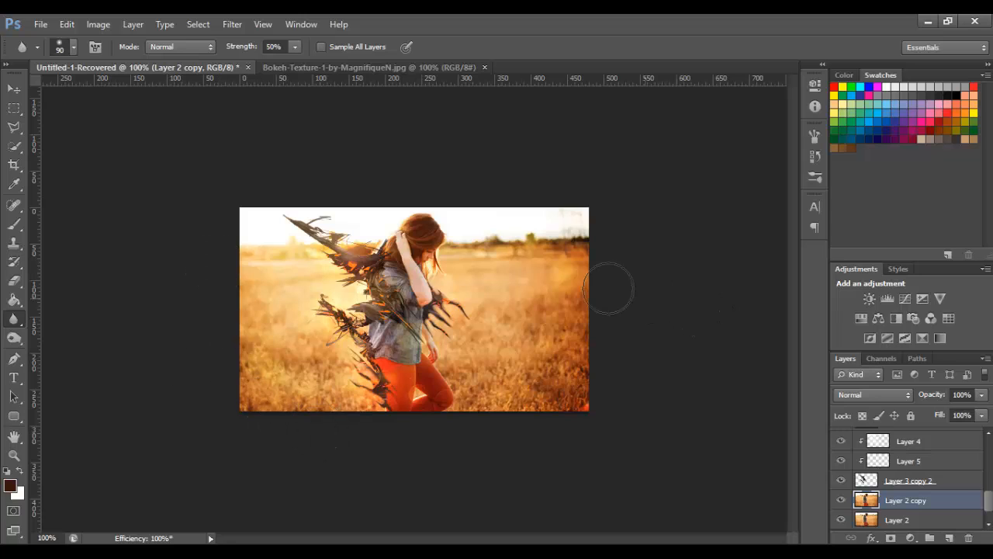
mouse_move(533, 271)
mouse_down()
mouse_move(571, 320)
mouse_move(565, 167)
mouse_move(520, 251)
mouse_move(549, 225)
mouse_move(526, 383)
mouse_move(624, 372)
mouse_move(567, 357)
mouse_move(435, 410)
mouse_move(601, 366)
mouse_up()
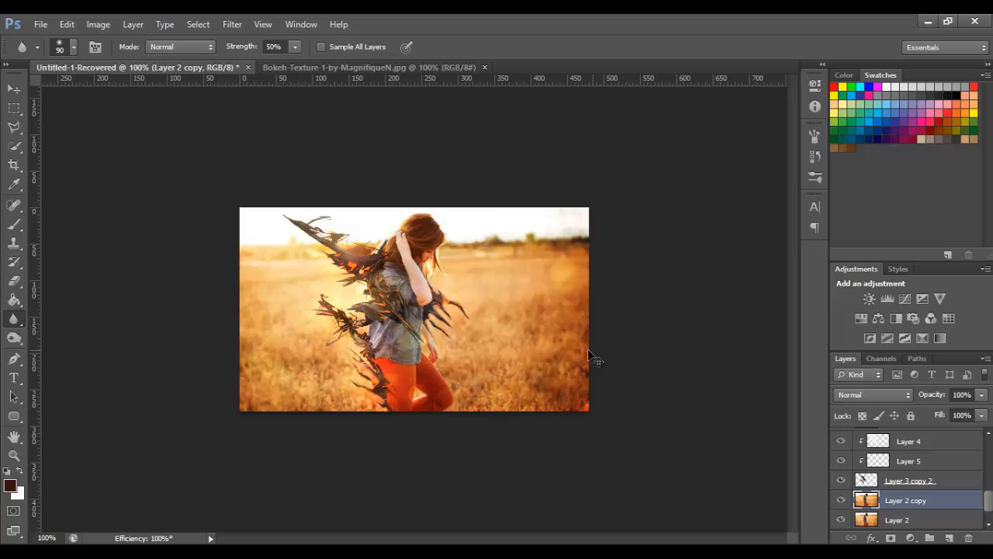
key(ctrl+z)
Step: Open Bokeh-Texture-6-by-MagnifiqueN from the Bokeh and lights folder and bring it into the signature document above Layer 9
scroll(909, 509, up, 3)
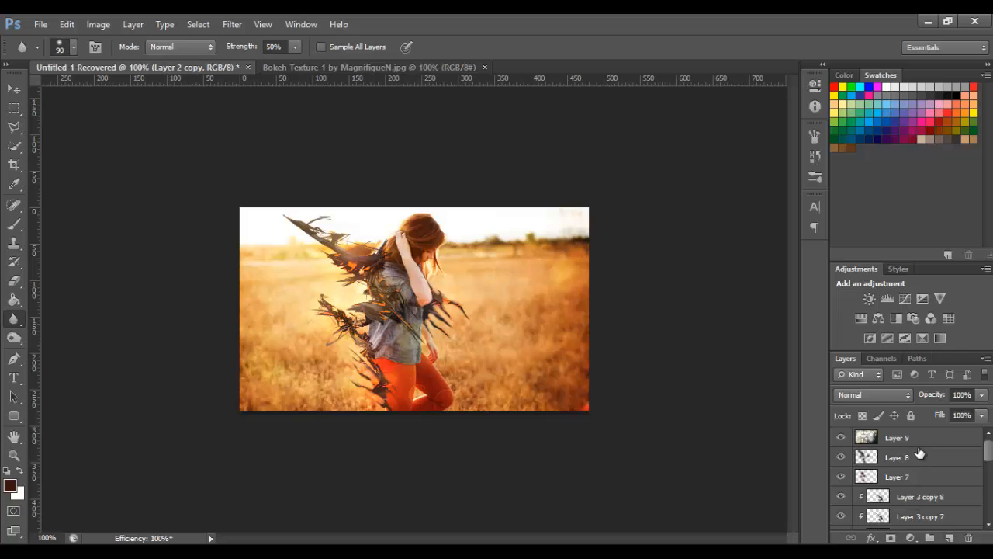
click(919, 439)
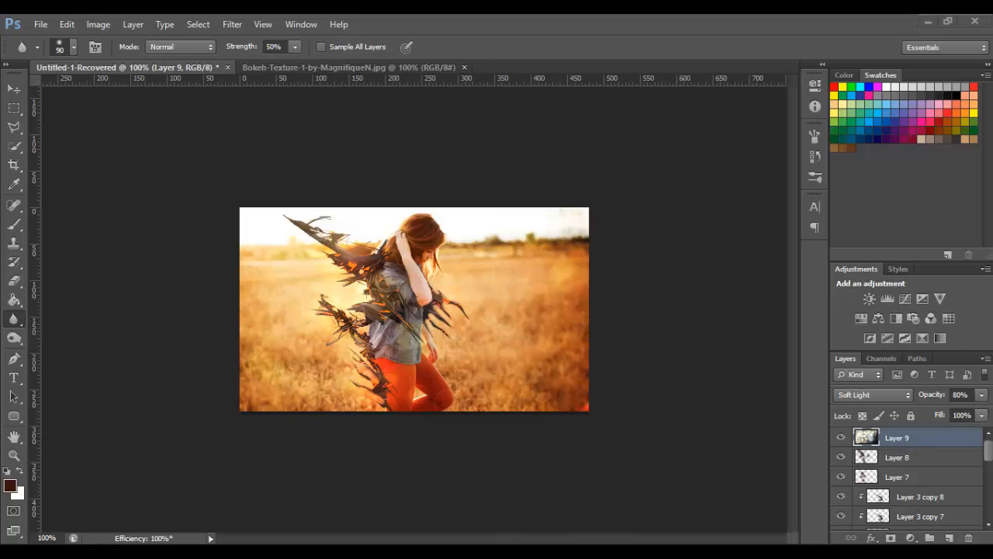
mouse_move(97, 542)
click(163, 490)
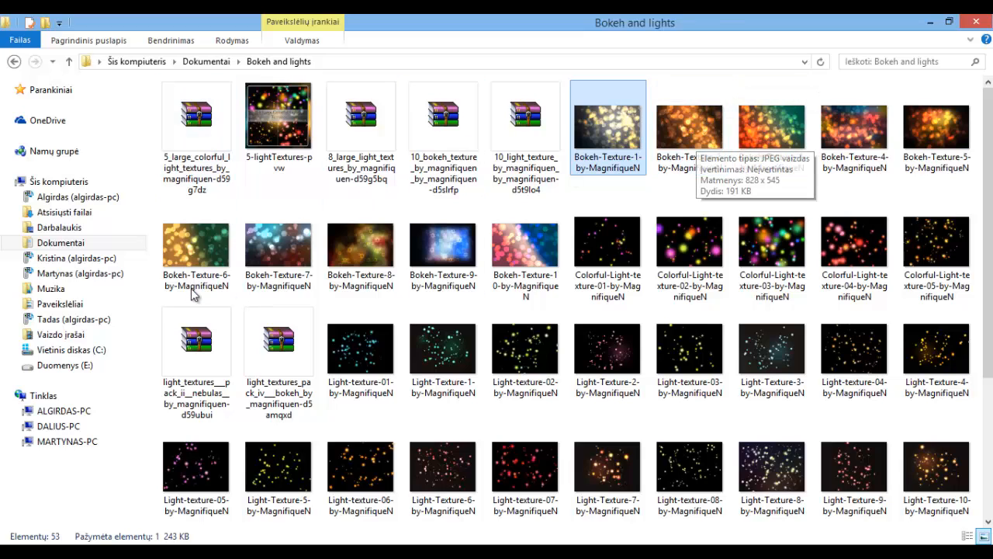
drag(196, 293, 523, 66)
click(14, 88)
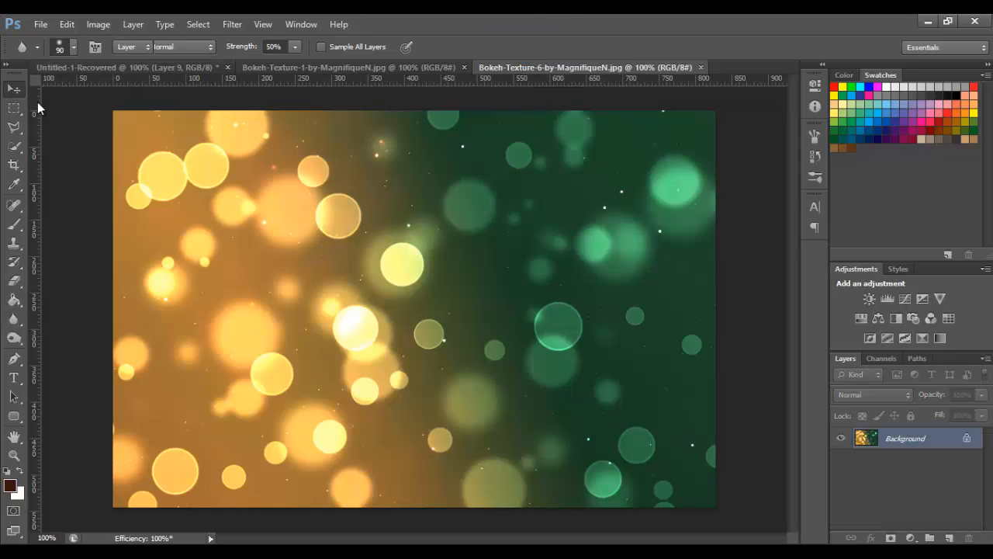
drag(203, 128, 414, 263)
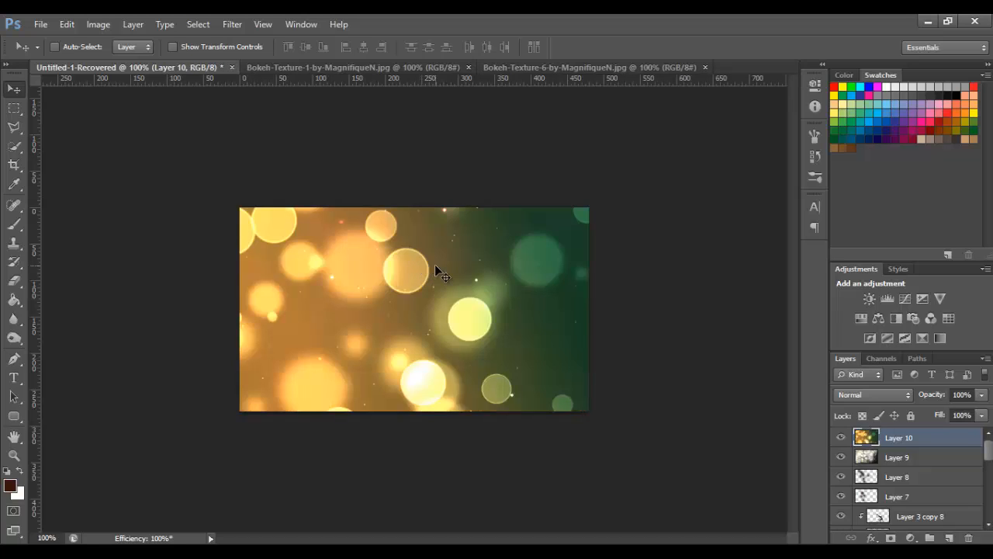
Step: Scale the new bokeh texture to about 63% and position it so that it covers the whole canvas
key(ctrl+t)
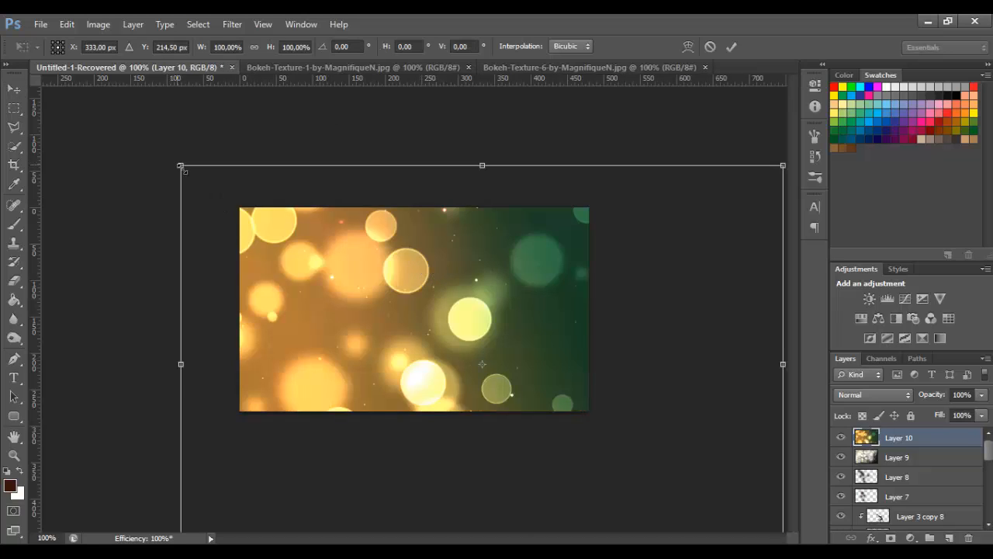
drag(181, 166, 505, 378)
drag(612, 432, 427, 294)
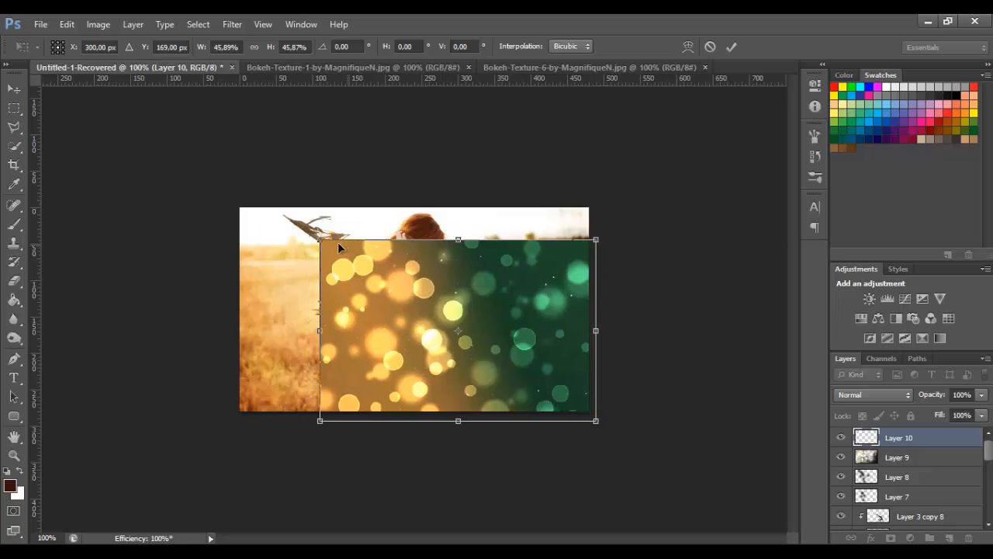
drag(320, 240, 218, 171)
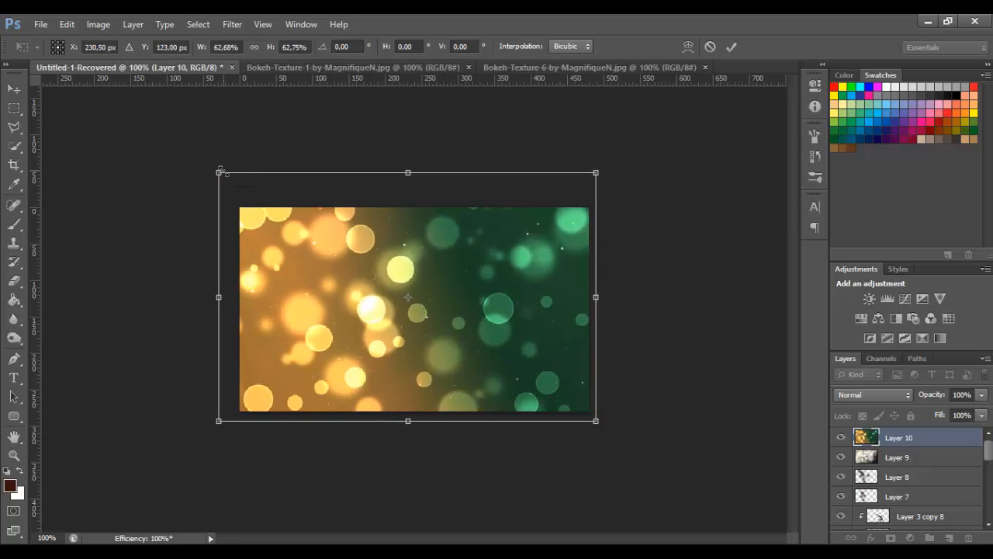
key(Return)
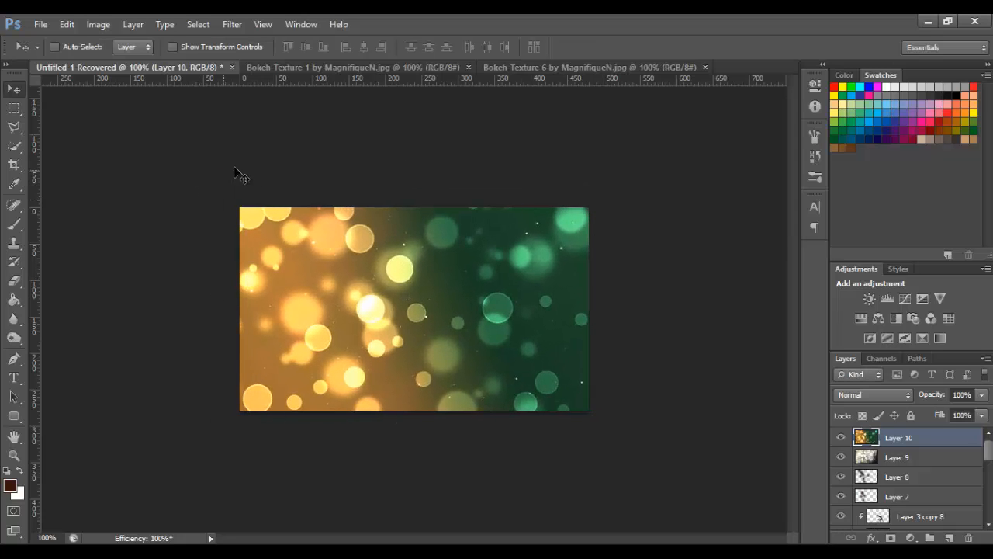
Step: Set Layer 10's blend mode to Soft Light, comparing it with Normal
click(885, 397)
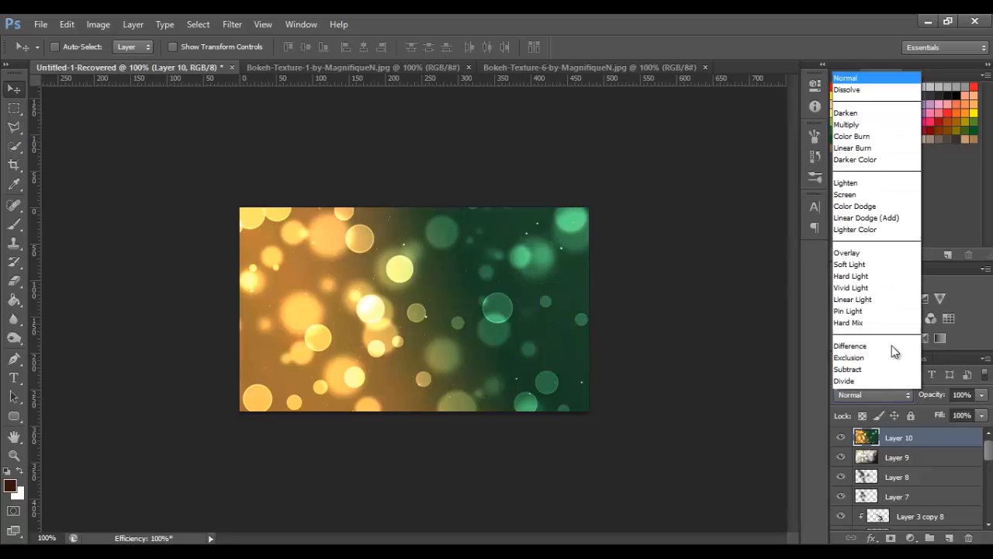
click(893, 214)
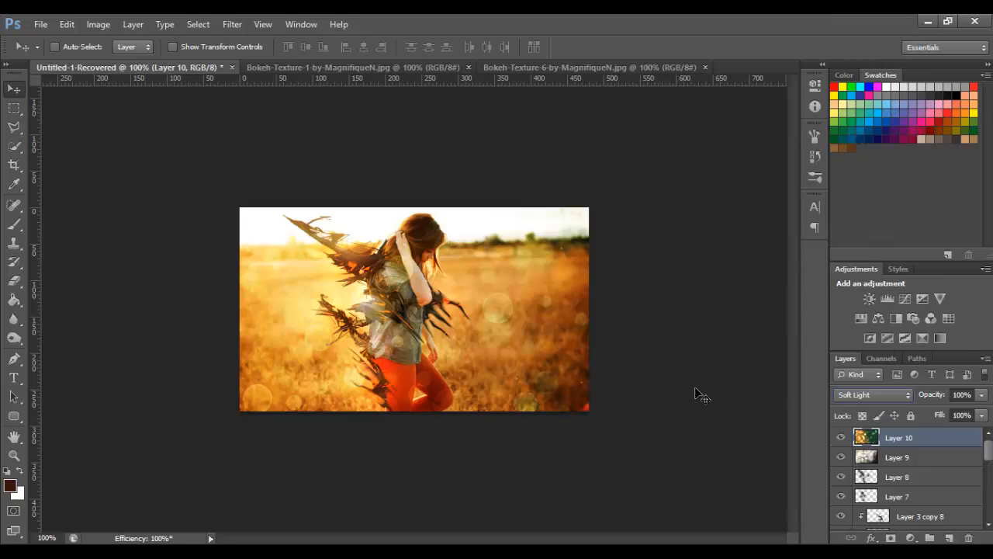
click(862, 400)
click(879, 25)
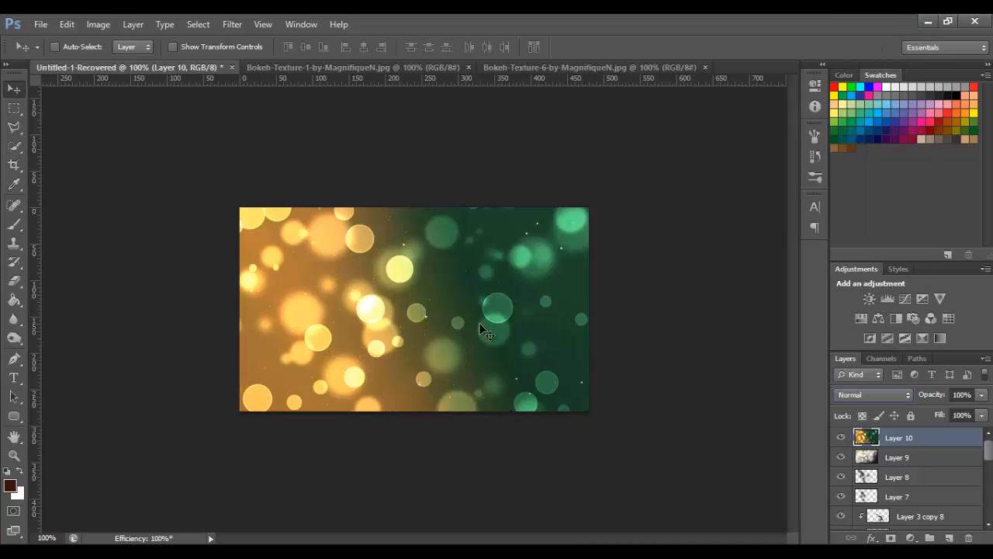
click(880, 394)
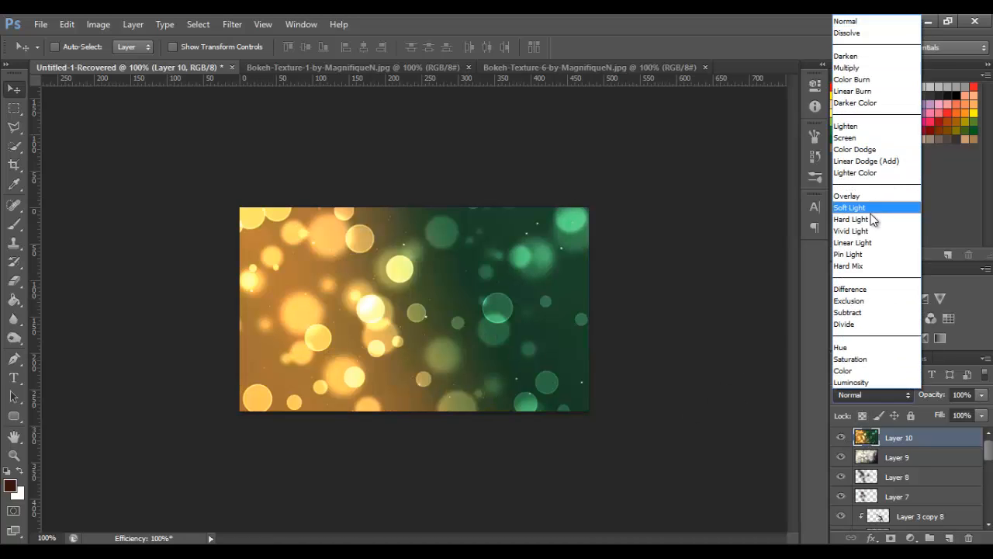
click(877, 215)
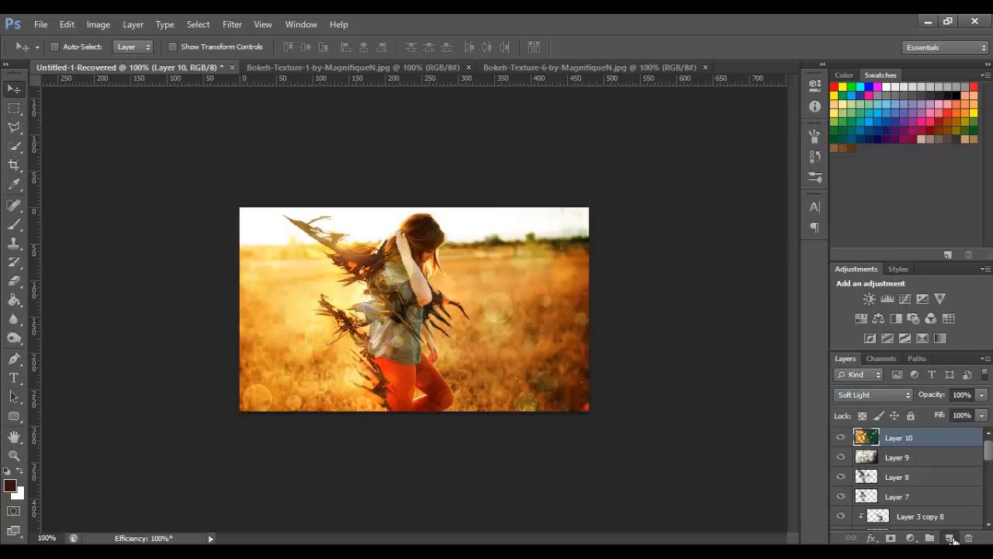
Step: Add a new layer clipped to Layer 10 and set its blend mode to Hue
click(951, 538)
right_click(924, 433)
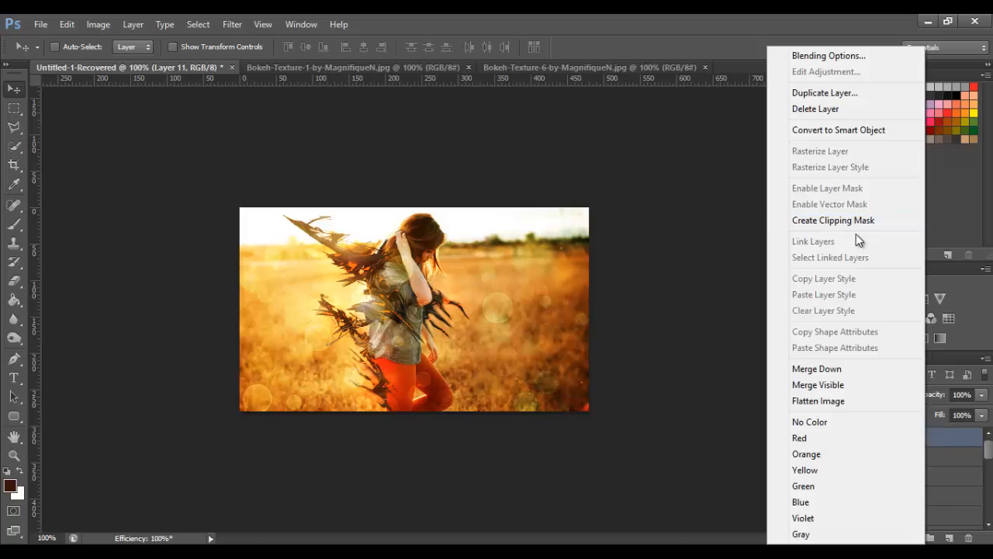
click(853, 220)
click(844, 397)
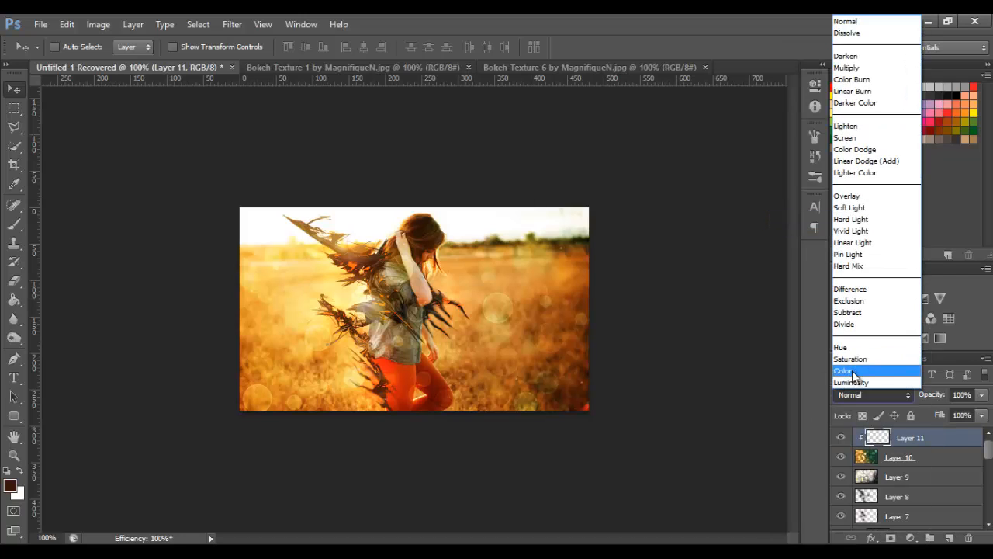
click(846, 349)
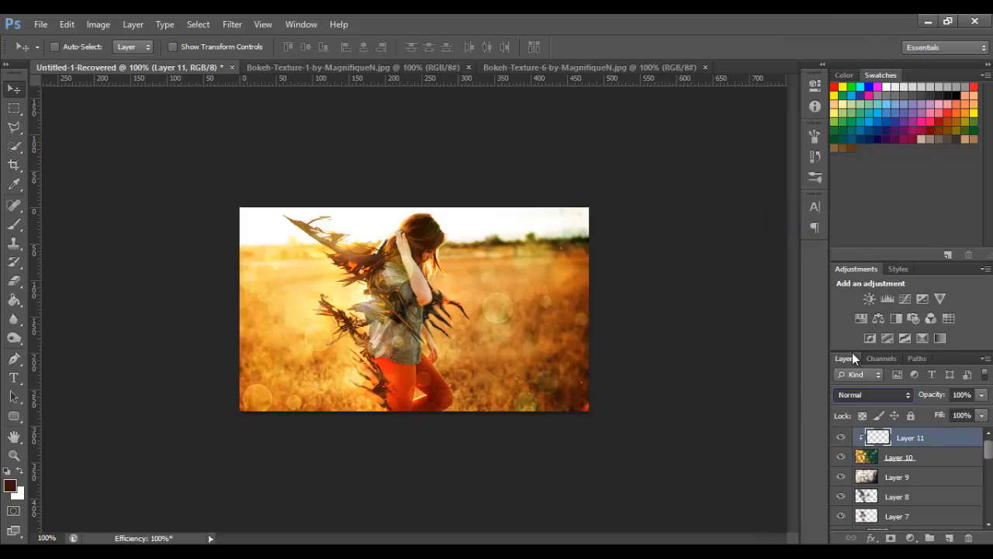
Step: Try painting a light orange over the field behind the woman on Layer 11 with the Brush tool
click(16, 230)
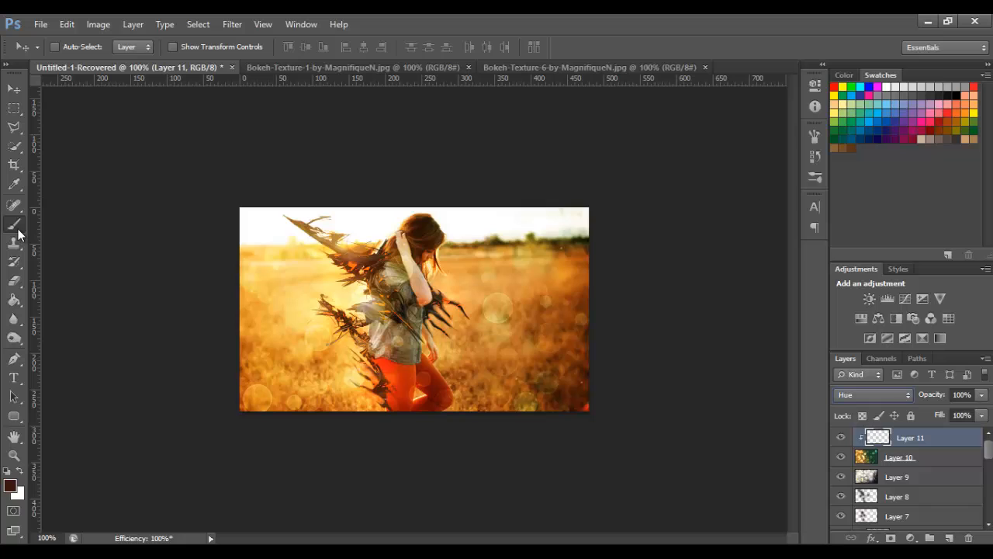
click(11, 486)
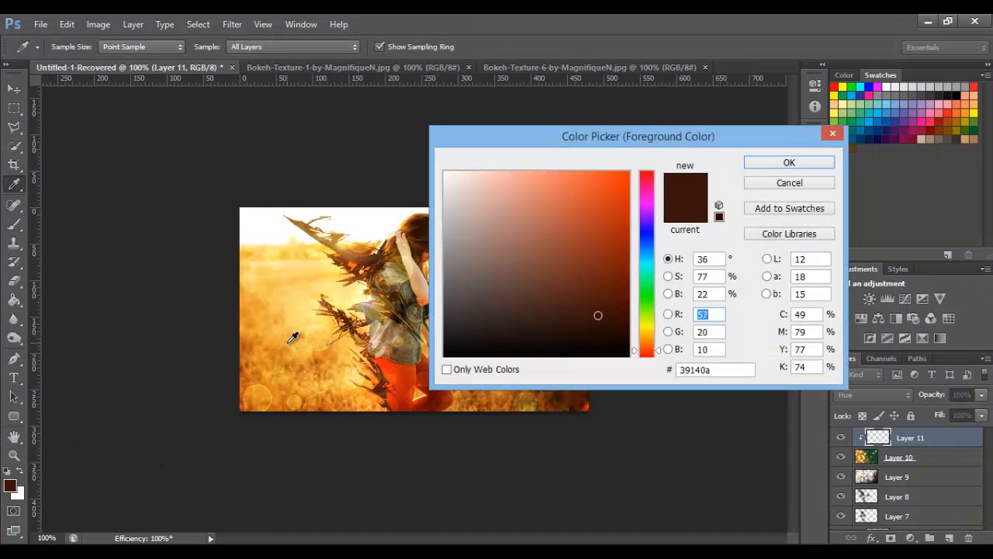
click(293, 337)
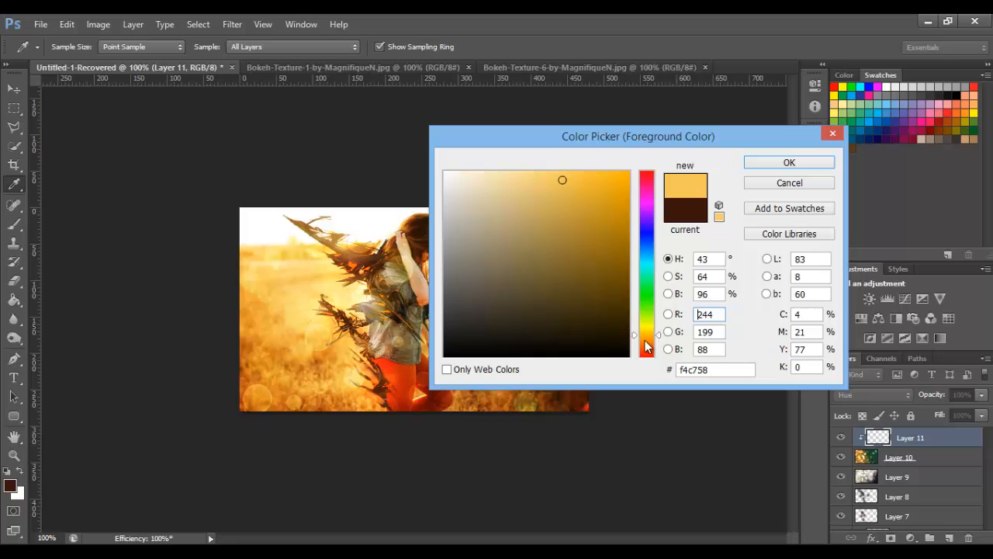
drag(648, 347, 648, 348)
click(790, 162)
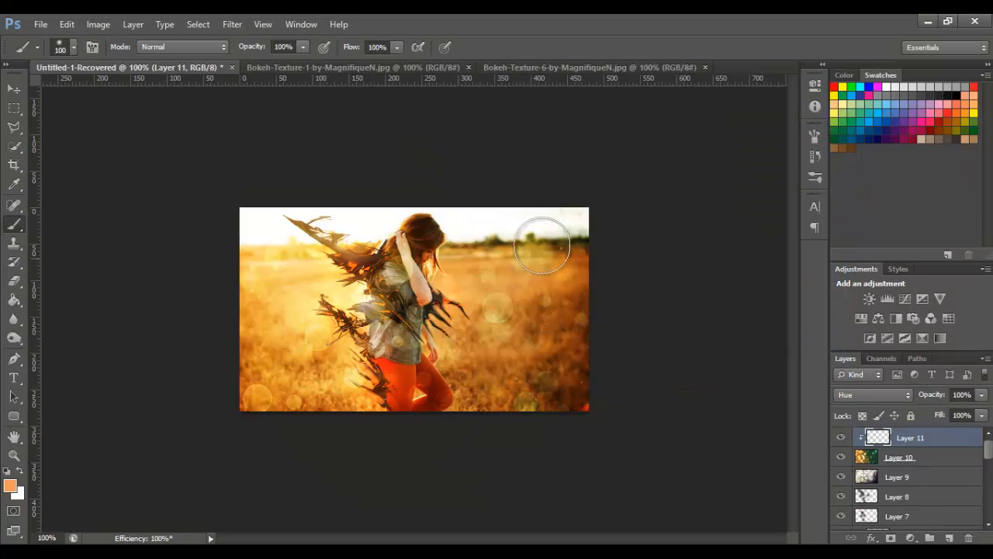
drag(544, 256, 509, 231)
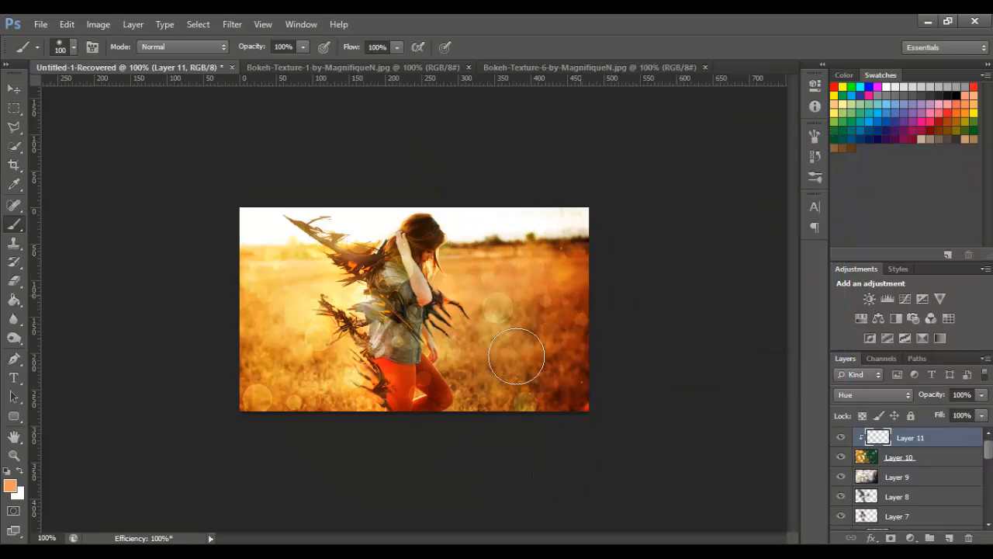
key(ctrl+z)
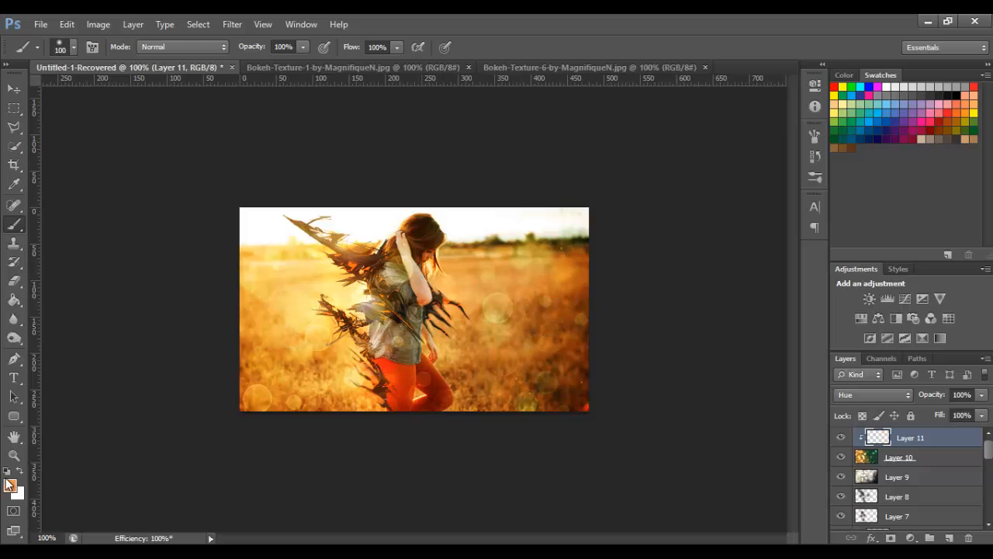
Step: Choose a reddish brown foreground color and paint it over the field in front of the woman on Layer 11
click(9, 484)
drag(584, 270, 549, 258)
key(Return)
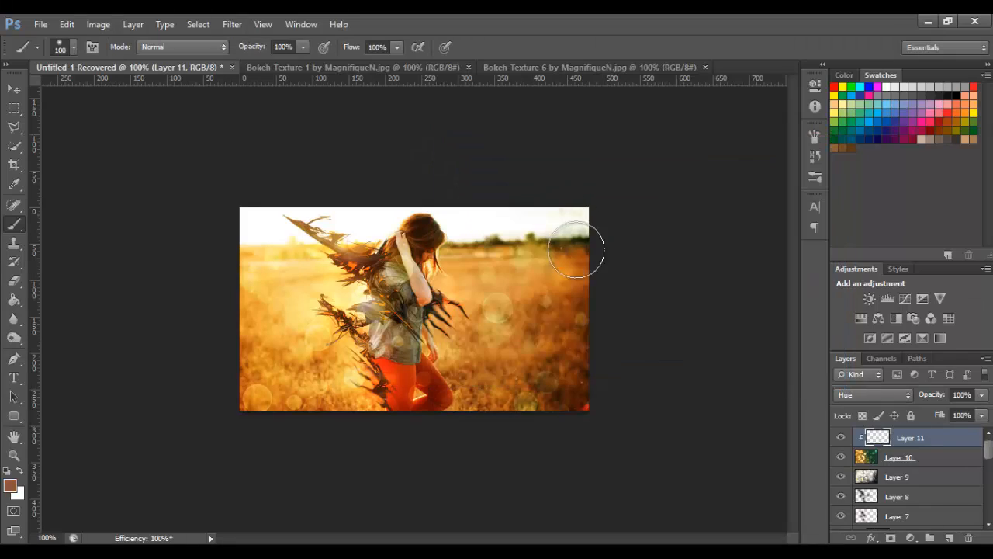
click(537, 196)
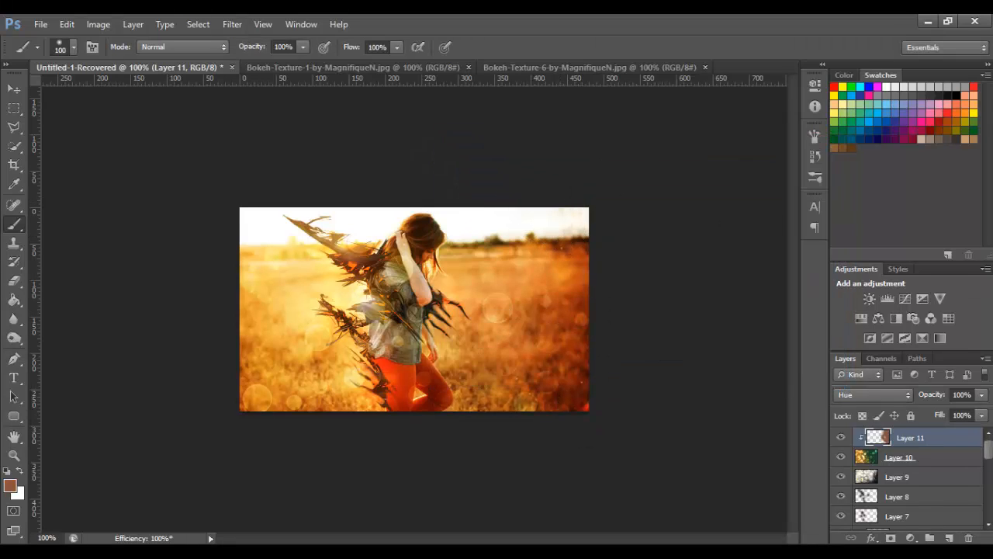
Step: Set Layer 11's opacity to 20% and compare the image with the layer hidden and shown
click(962, 395)
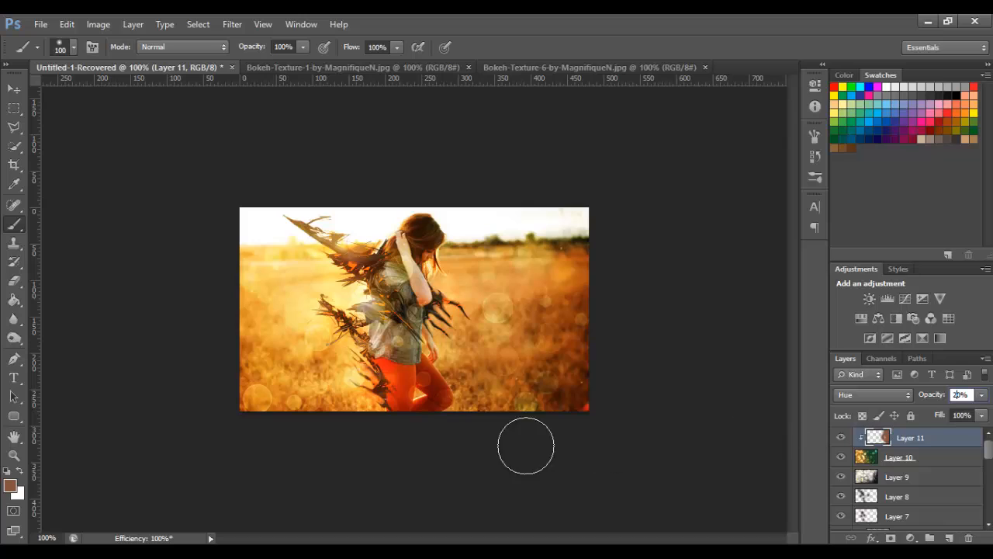
click(905, 461)
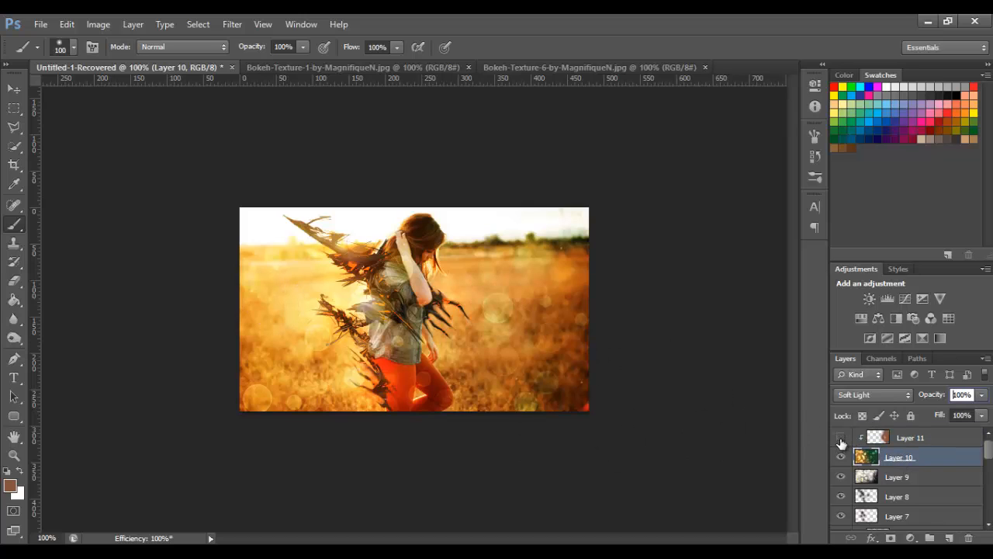
click(908, 438)
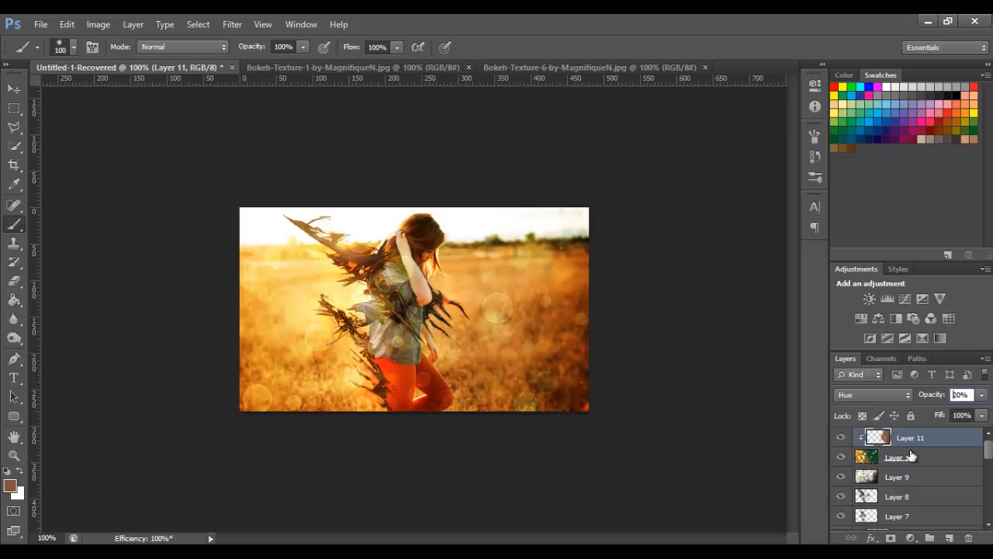
Step: Set Layer 10's opacity to 60% and partly erase its texture over the woman and the field with the Eraser at 39% opacity
click(911, 457)
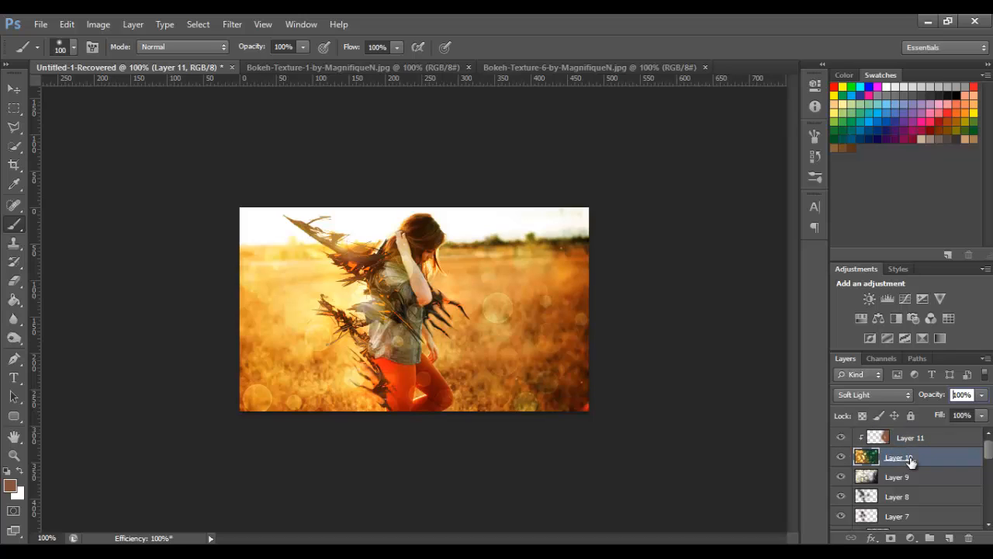
click(15, 282)
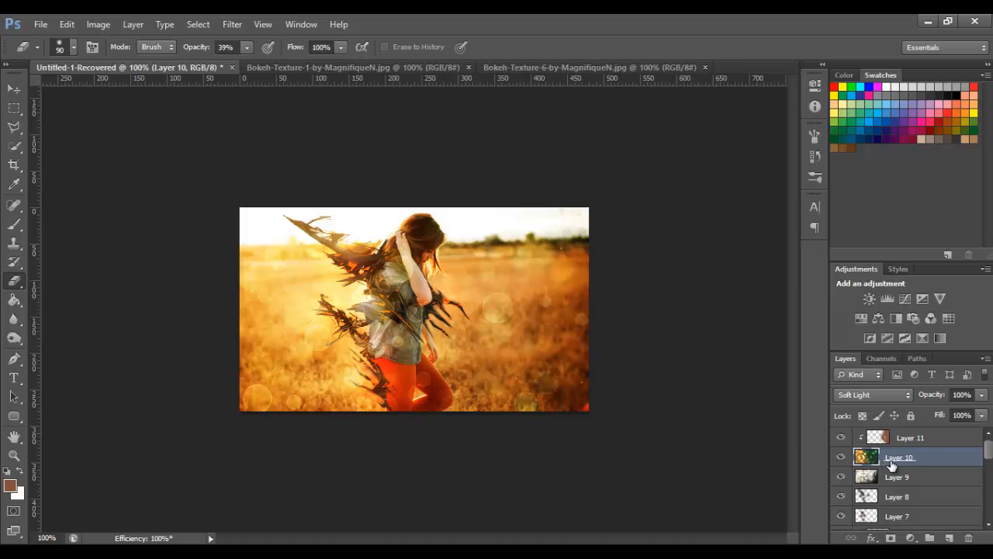
click(961, 395)
text(60)
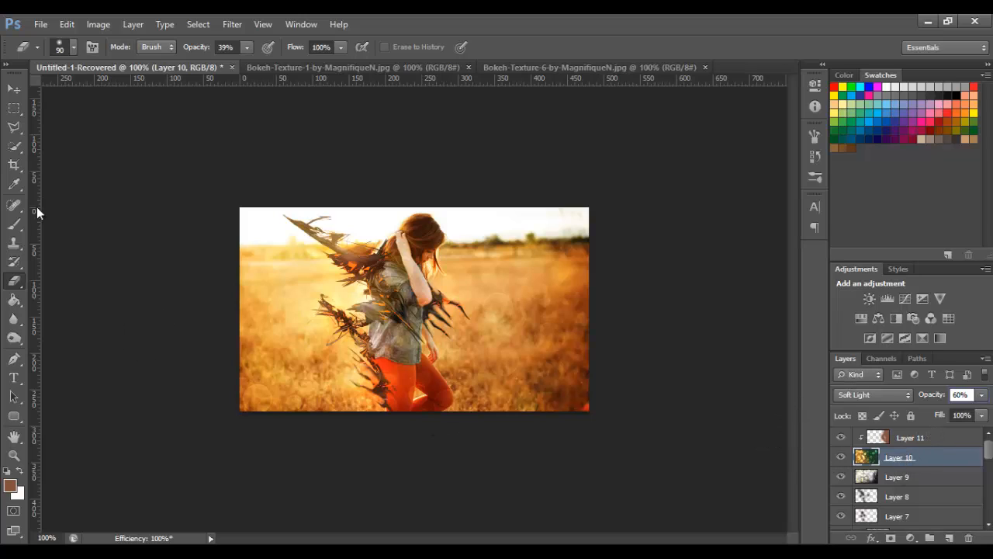
mouse_move(488, 145)
mouse_down()
mouse_move(521, 284)
mouse_move(570, 333)
mouse_move(555, 217)
mouse_move(553, 285)
mouse_move(555, 209)
mouse_up()
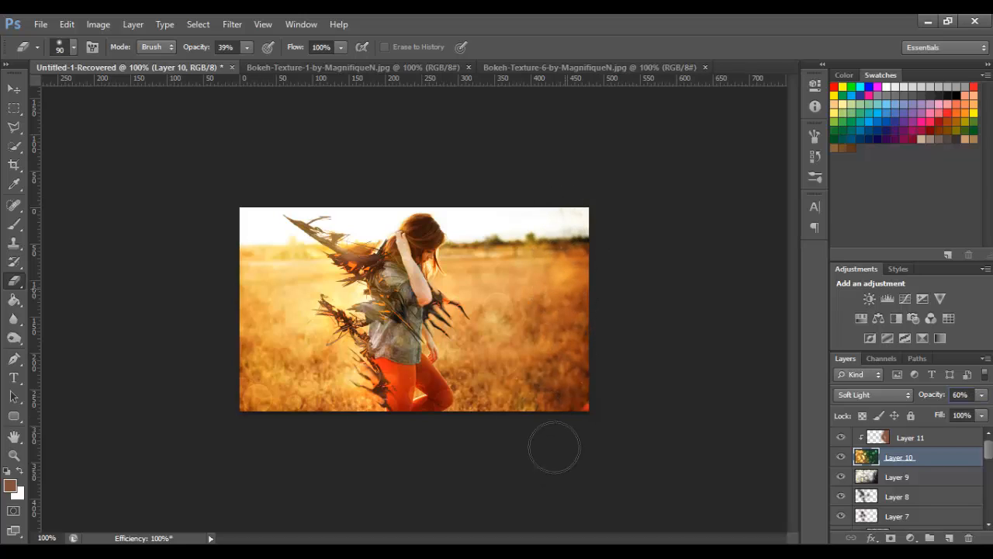
drag(261, 359, 256, 380)
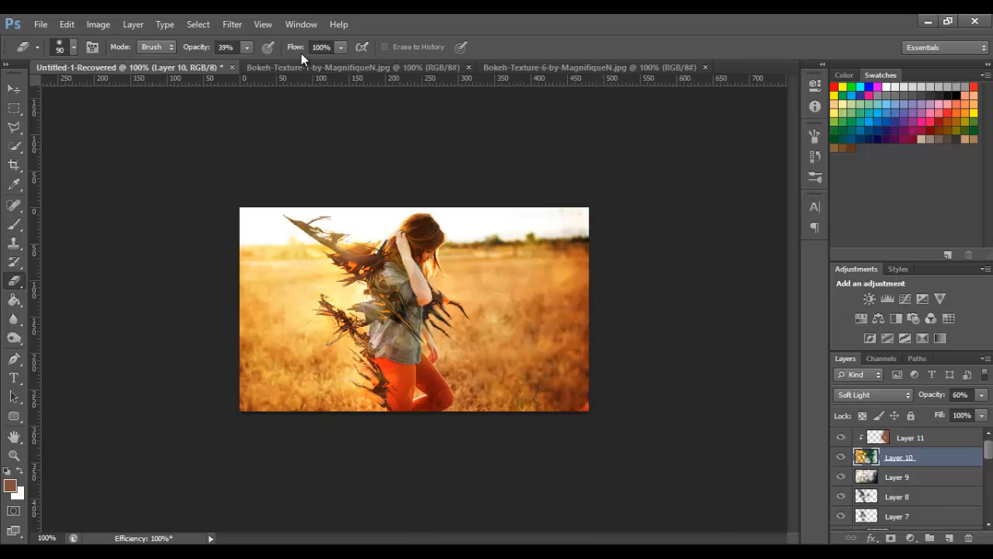
drag(394, 279, 403, 257)
Step: Open Bokeh-Texture-2-by-MagnifiqueN from the Bokeh and lights folder and bring it into the signature document
click(89, 481)
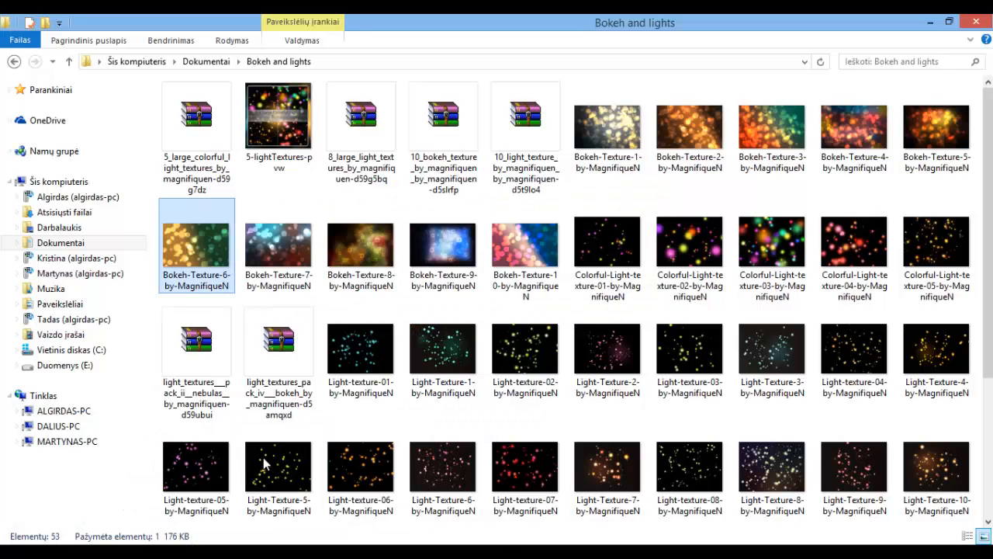
click(779, 141)
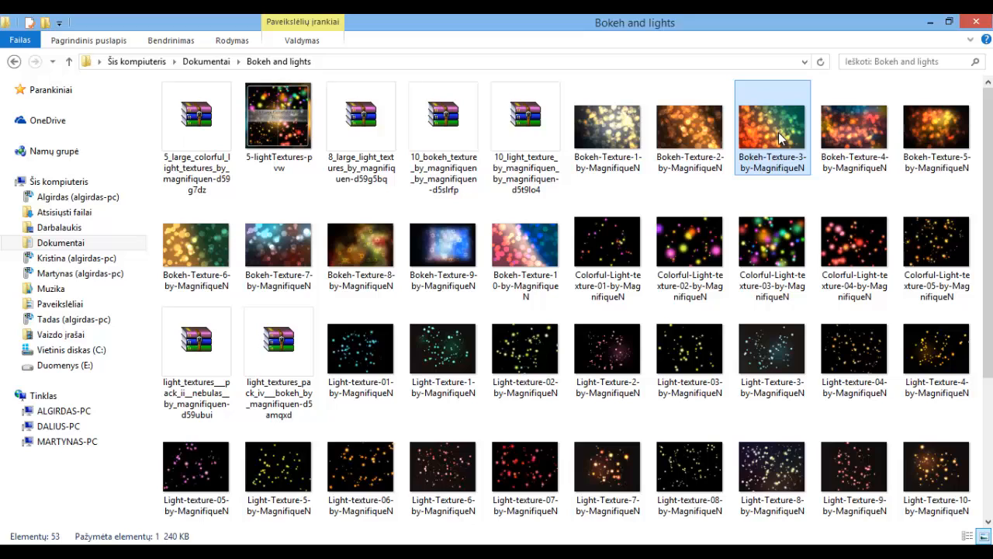
drag(780, 138, 717, 189)
drag(702, 132, 676, 75)
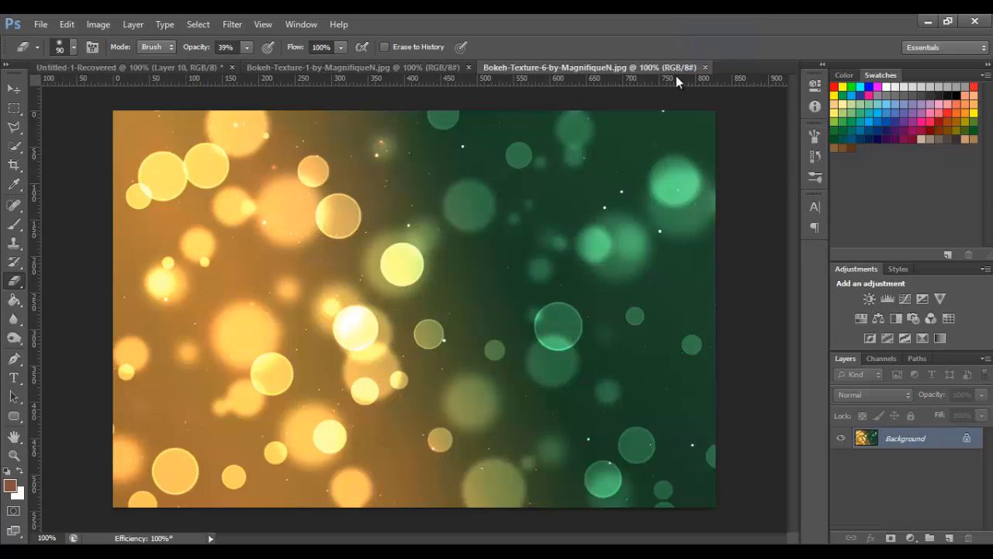
click(14, 89)
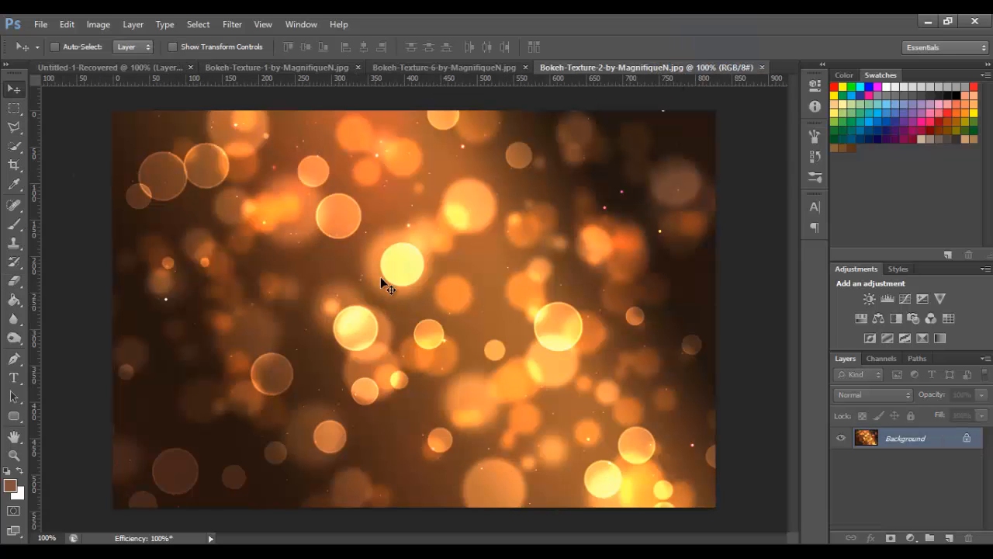
drag(380, 276, 412, 283)
Step: Move the new bokeh layer above Layer 11 and release it from the clipping mask
drag(914, 454, 910, 431)
right_click(911, 449)
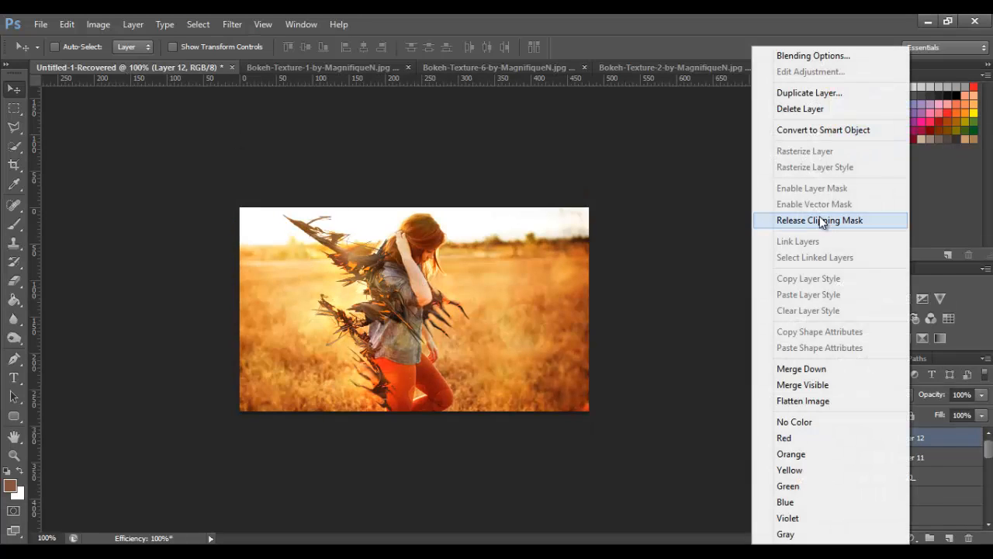
click(823, 219)
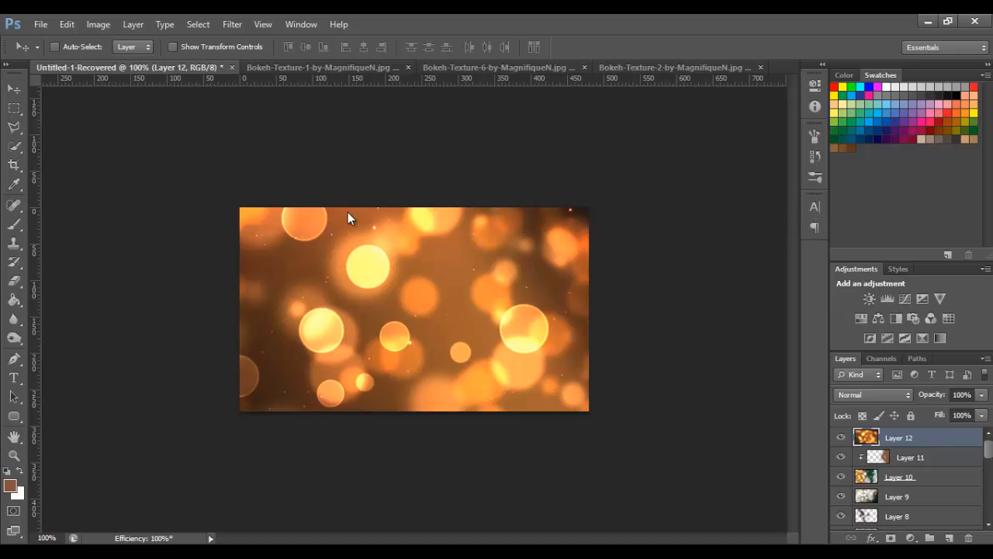
Step: Scale the bokeh texture on Layer 12 to about 74% and position it so that it covers the whole canvas
key(ctrl+t)
drag(174, 156, 260, 180)
drag(539, 283, 505, 218)
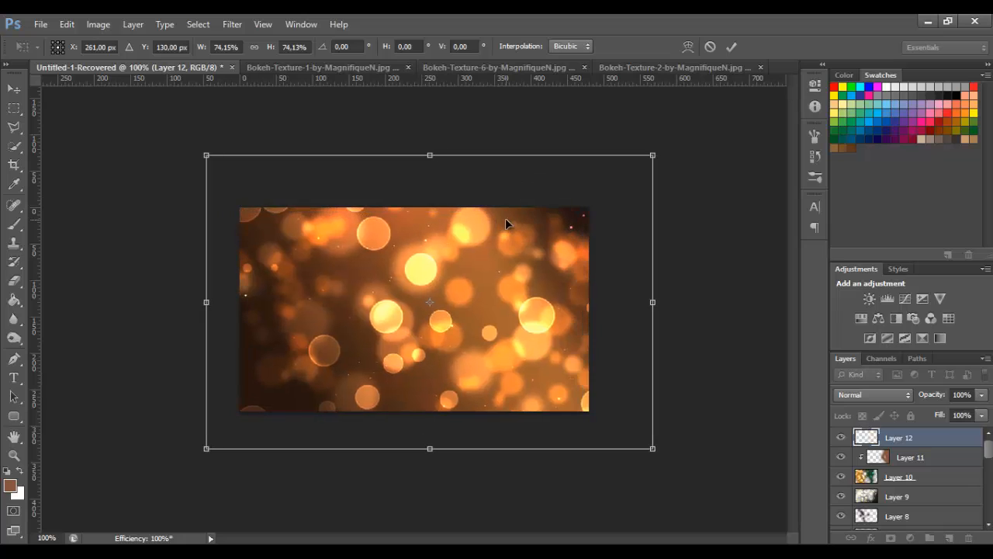
key(Return)
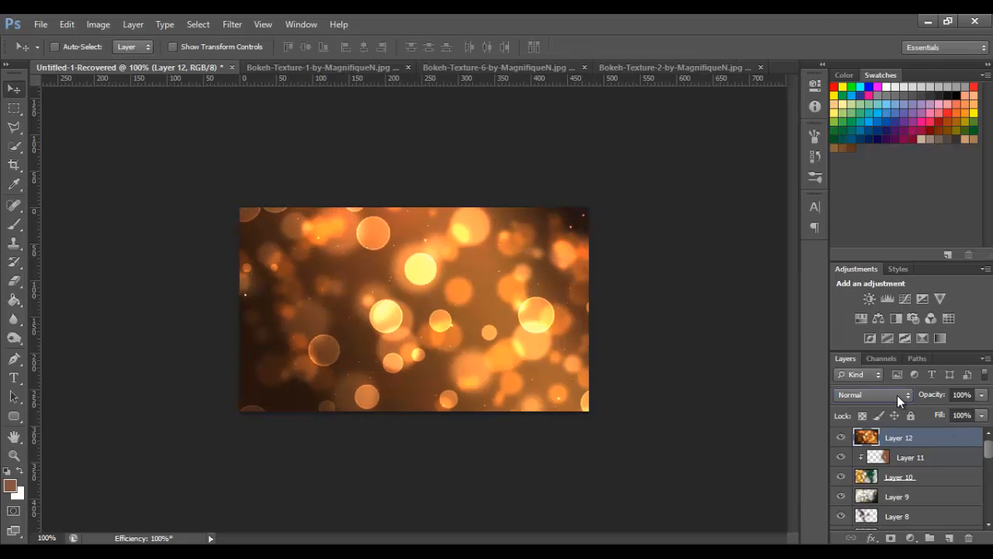
Step: Set Layer 12 to Overlay at 25% opacity and partly erase its texture over the woman with the Eraser
click(897, 395)
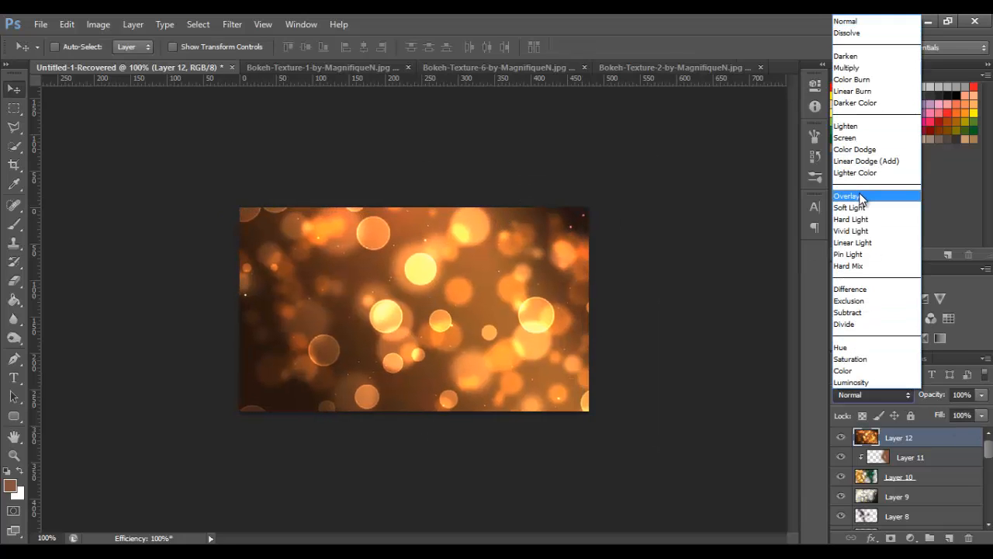
click(861, 197)
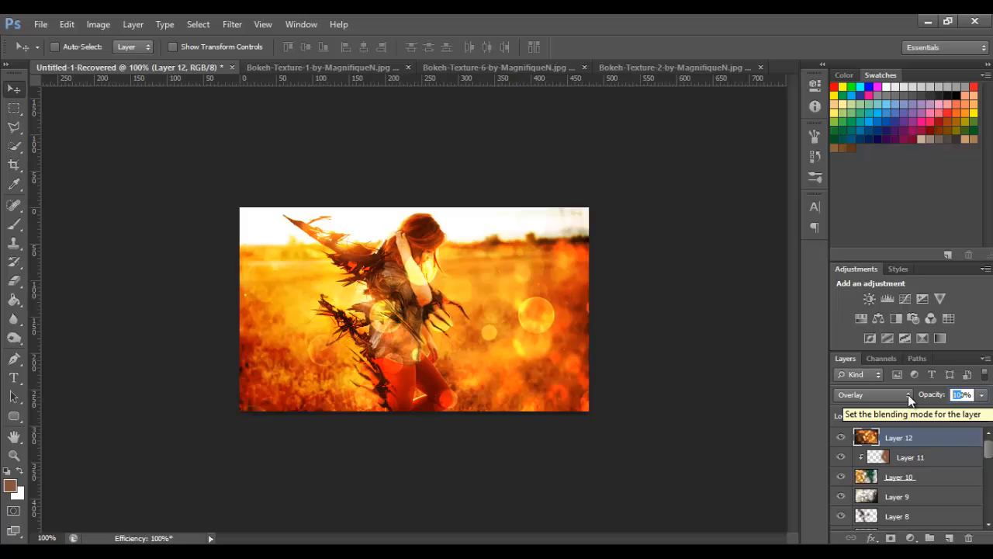
text(20)
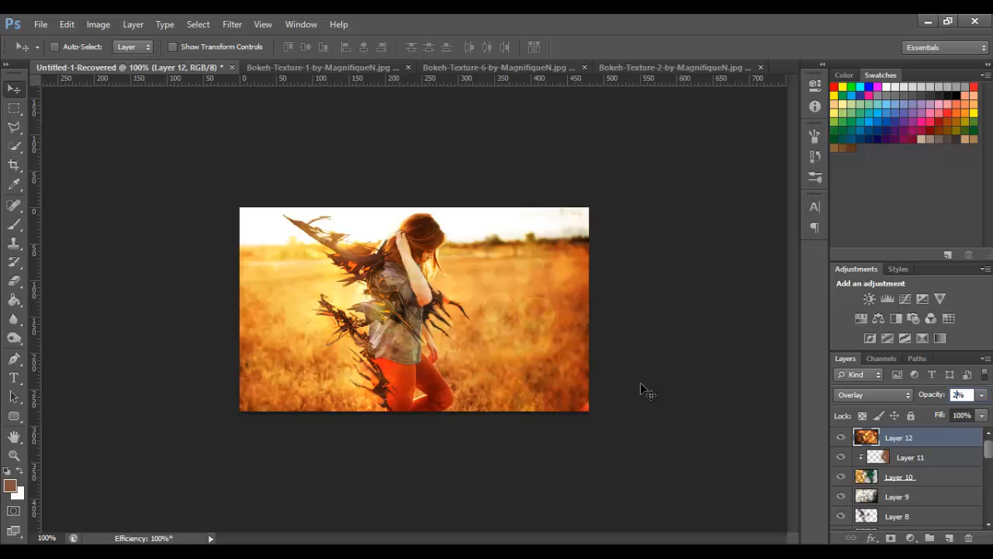
click(13, 280)
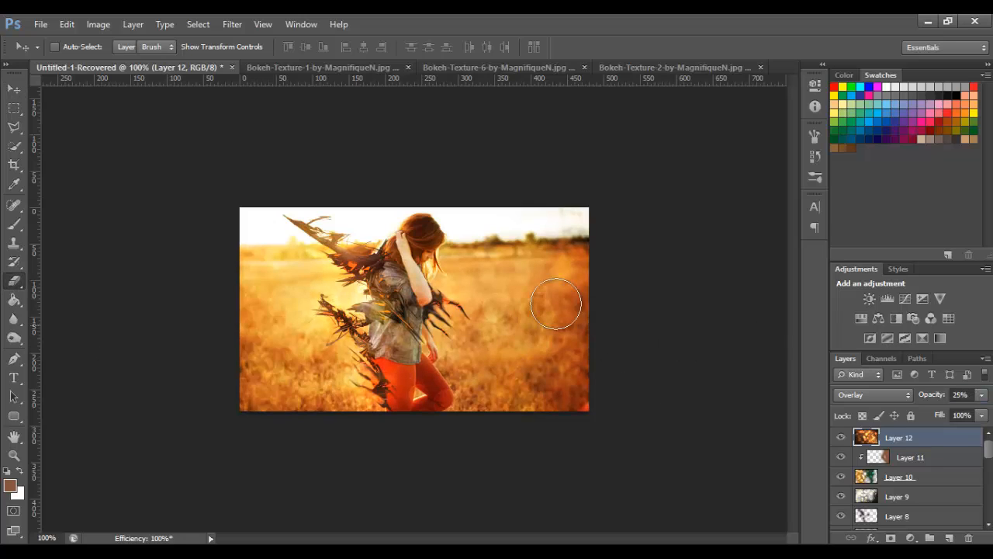
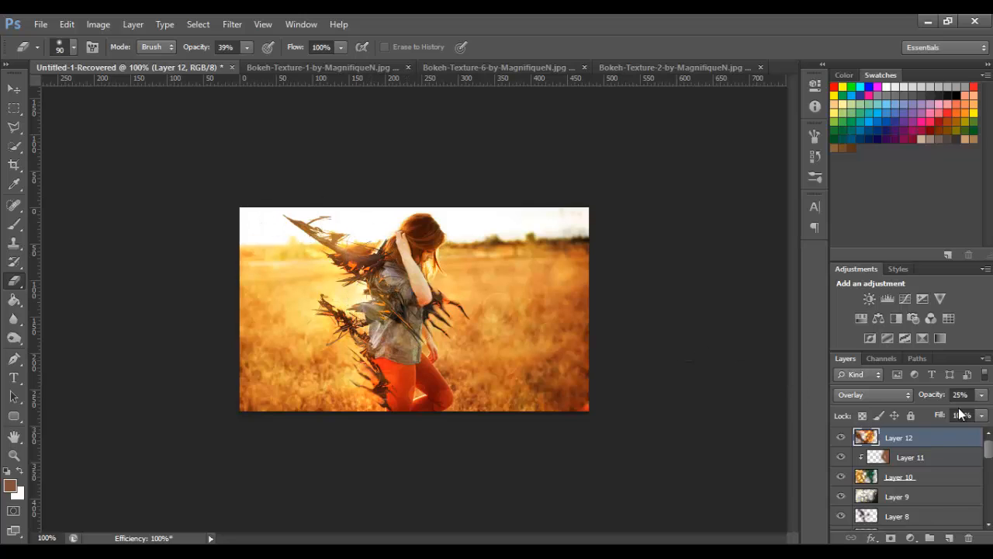
Step: Check the settings of Layers 11, 10 and 9, and add a new empty layer above Layer 12
click(916, 462)
click(914, 478)
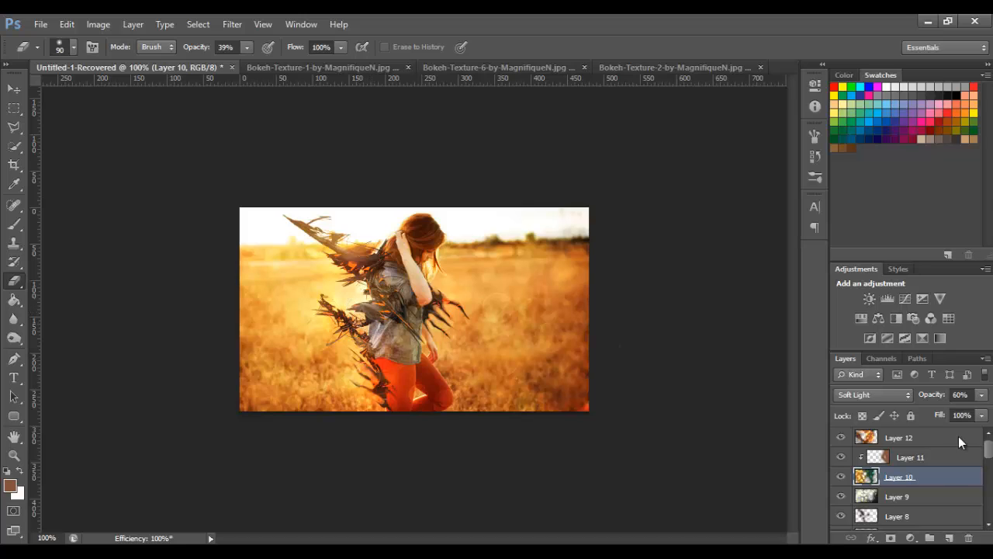
click(928, 503)
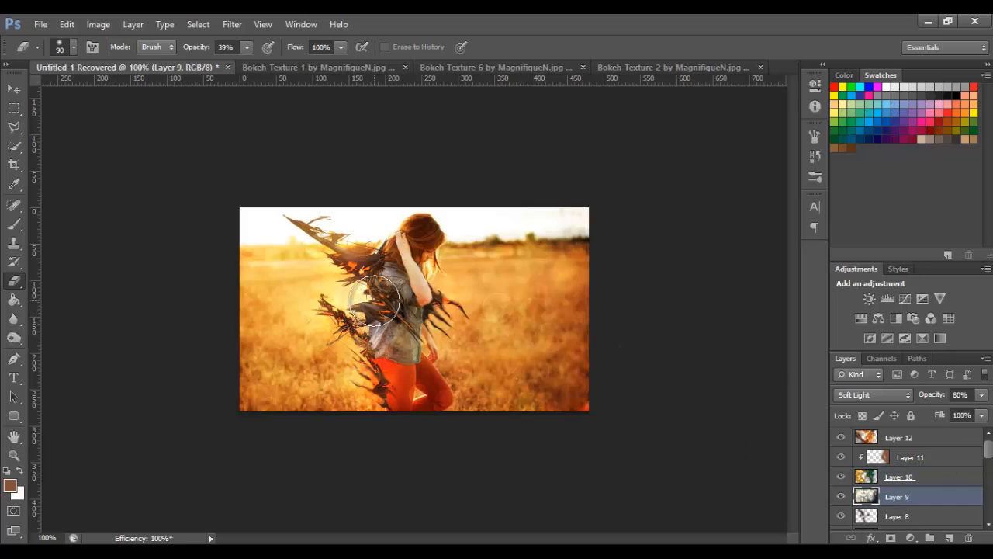
click(922, 438)
click(949, 539)
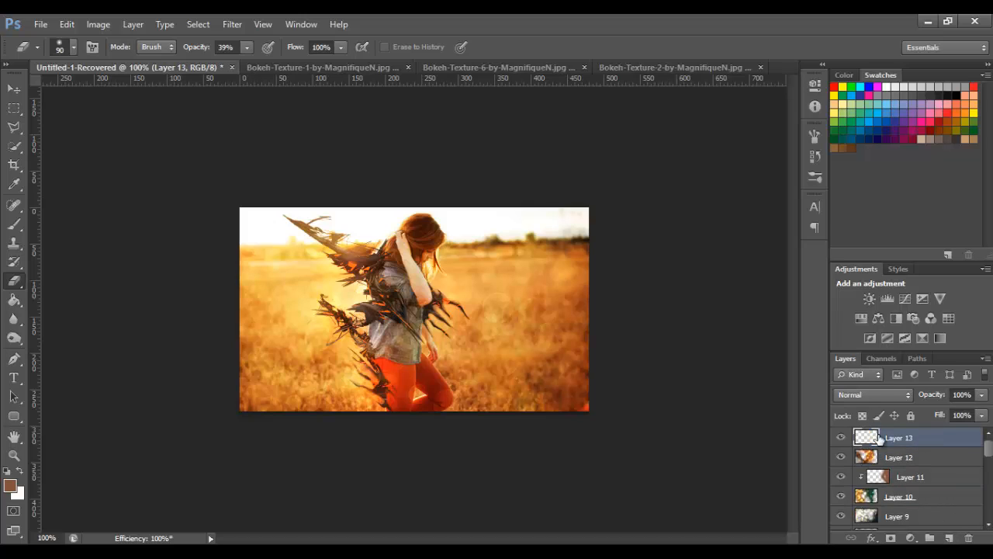
Step: Set the blend mode of the empty Layer 13 to Linear Dodge (Add)
click(861, 394)
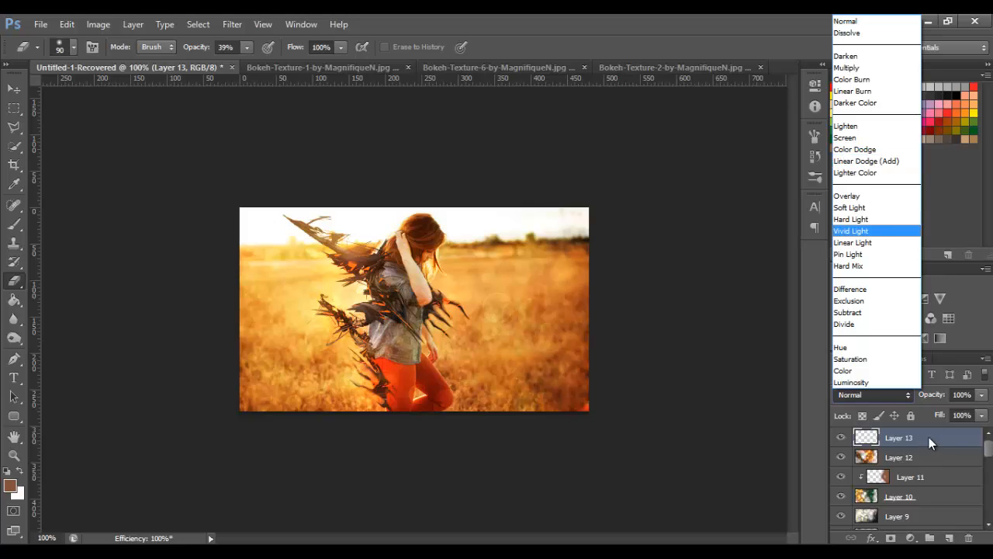
click(893, 397)
click(893, 398)
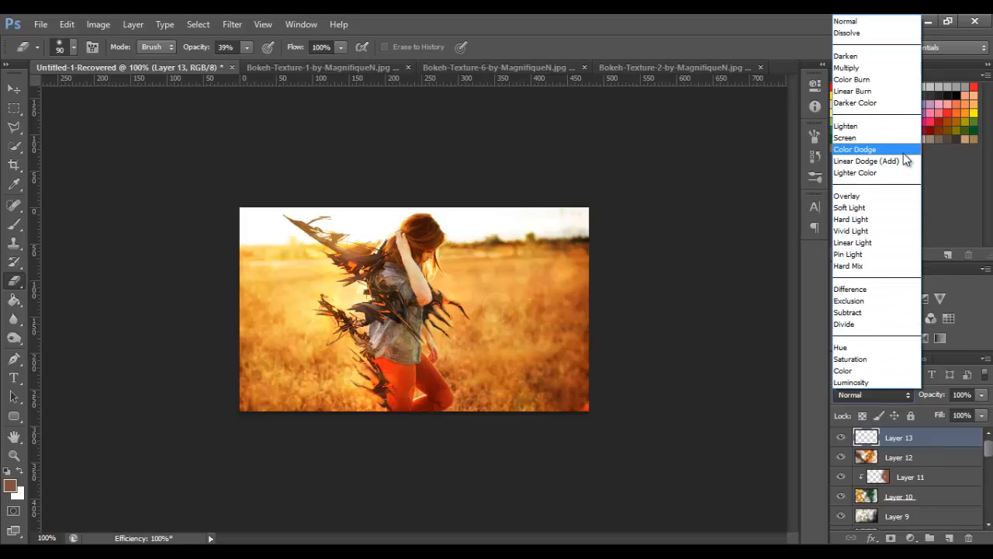
click(892, 160)
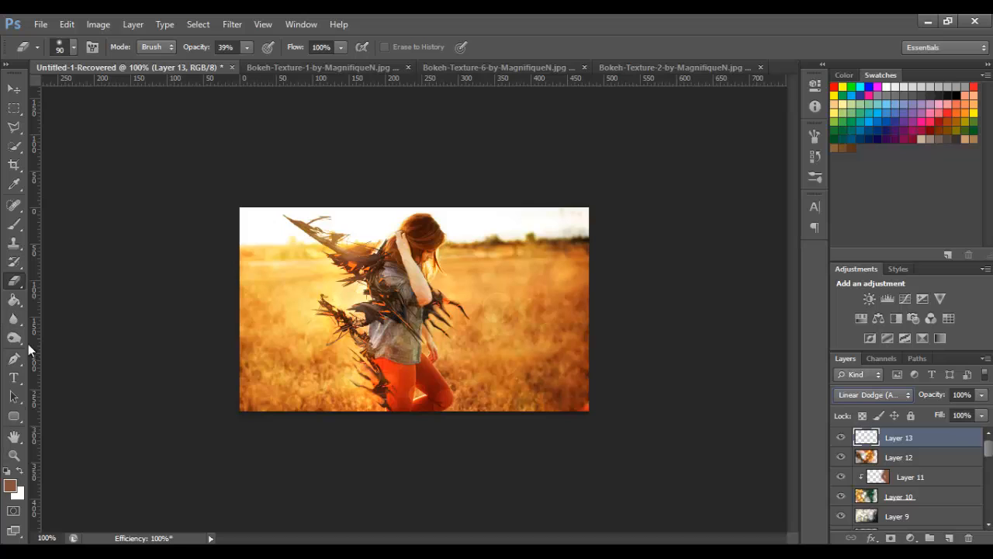
Step: Choose light yellow #fedd6e as the foreground color for the Brush, starting from a tone sampled beside the upper wing streaks
click(13, 224)
click(9, 486)
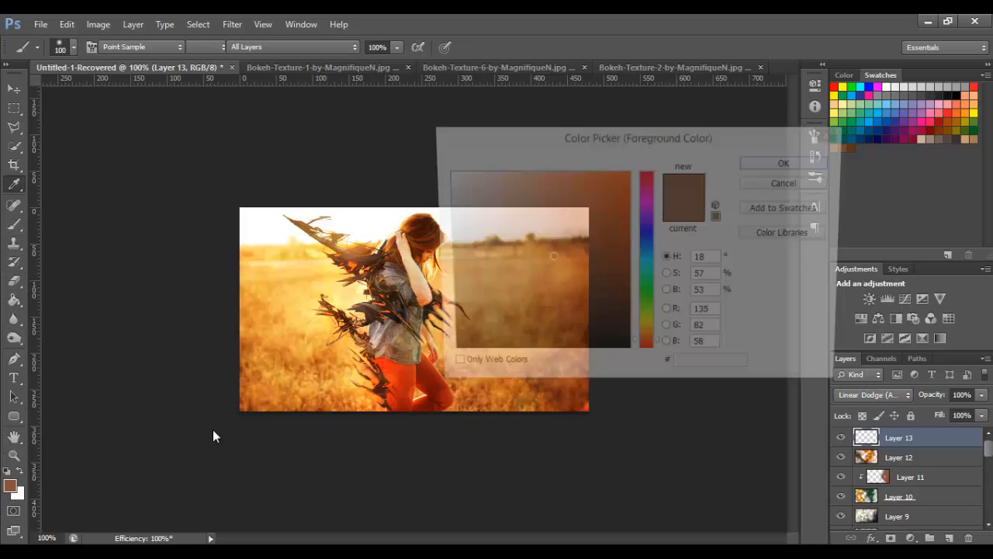
click(320, 237)
click(326, 237)
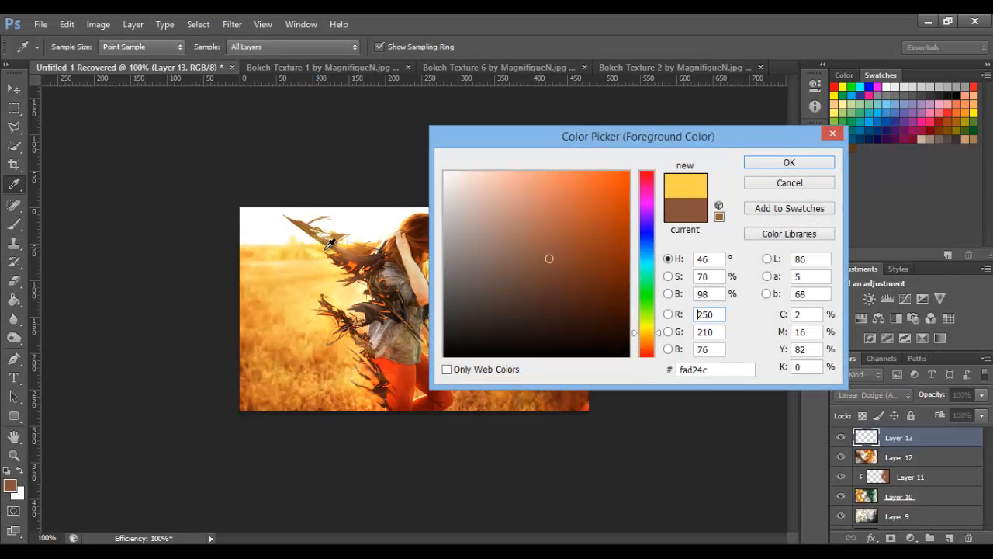
drag(576, 242, 568, 275)
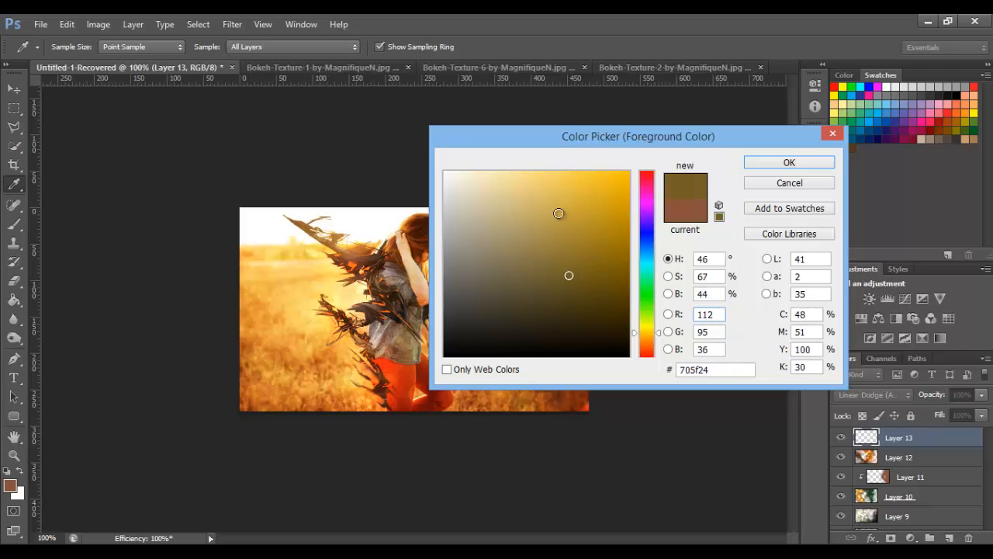
drag(550, 216, 550, 171)
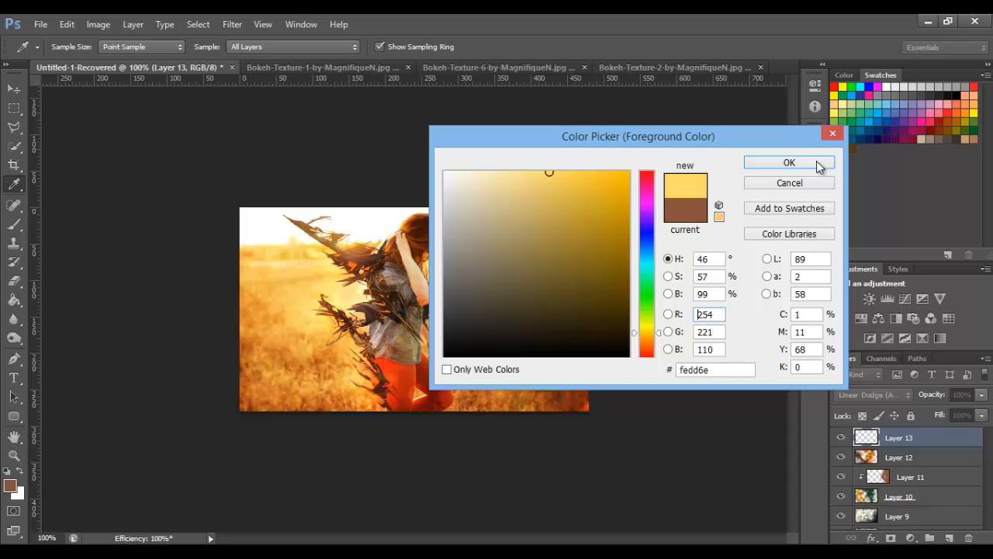
click(786, 163)
key(b)
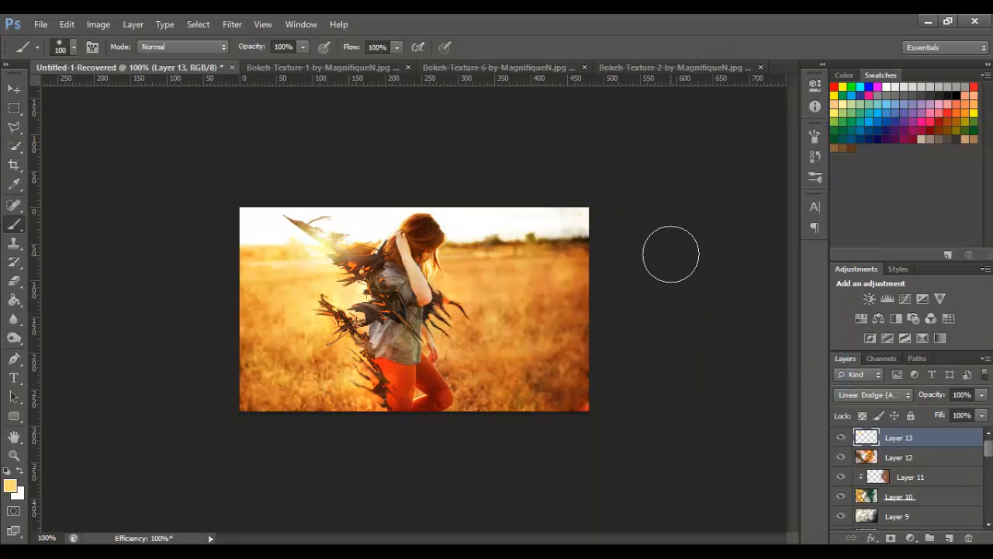
Step: Try dabbing a yellow glow over the upper wing streaks with a 150-pixel brush, and undo the dabs
key(bracketright)
key(bracketright)
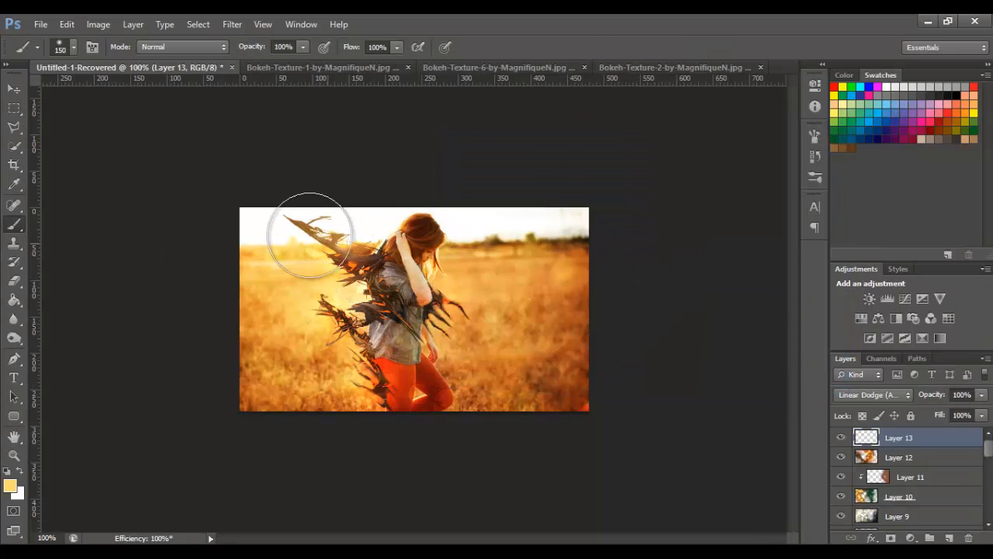
click(312, 233)
click(332, 253)
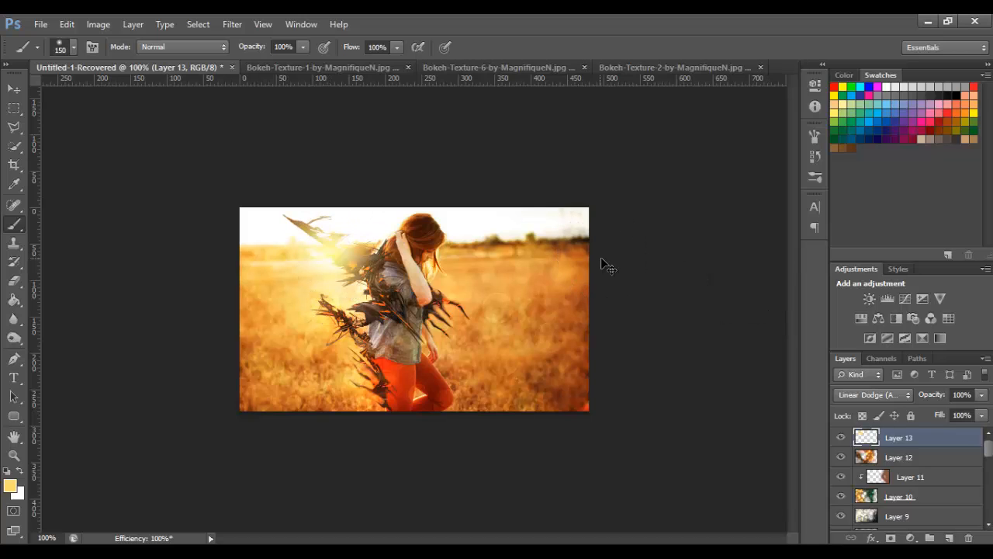
key(ctrl+alt+z)
key(ctrl+alt+z)
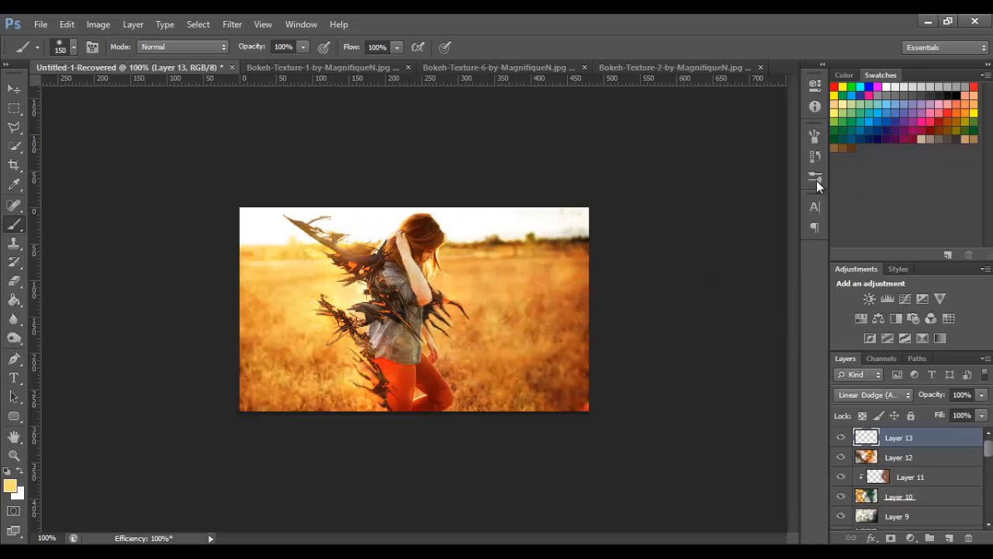
click(813, 156)
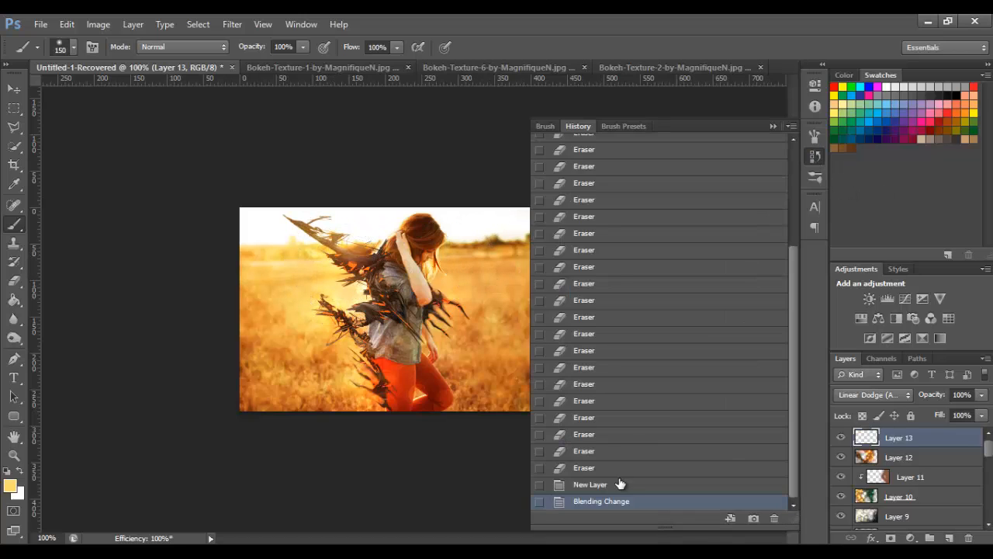
click(818, 157)
click(315, 238)
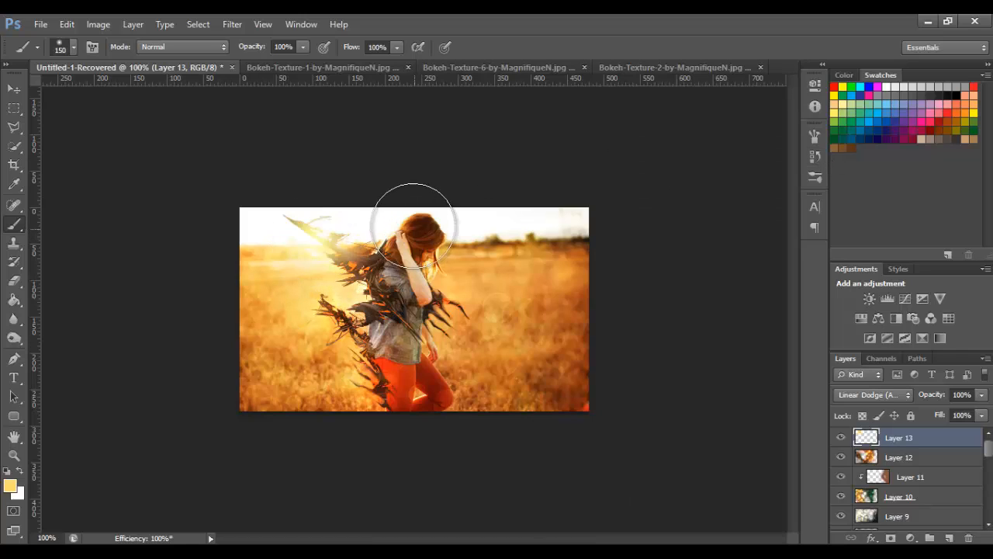
key(ctrl+z)
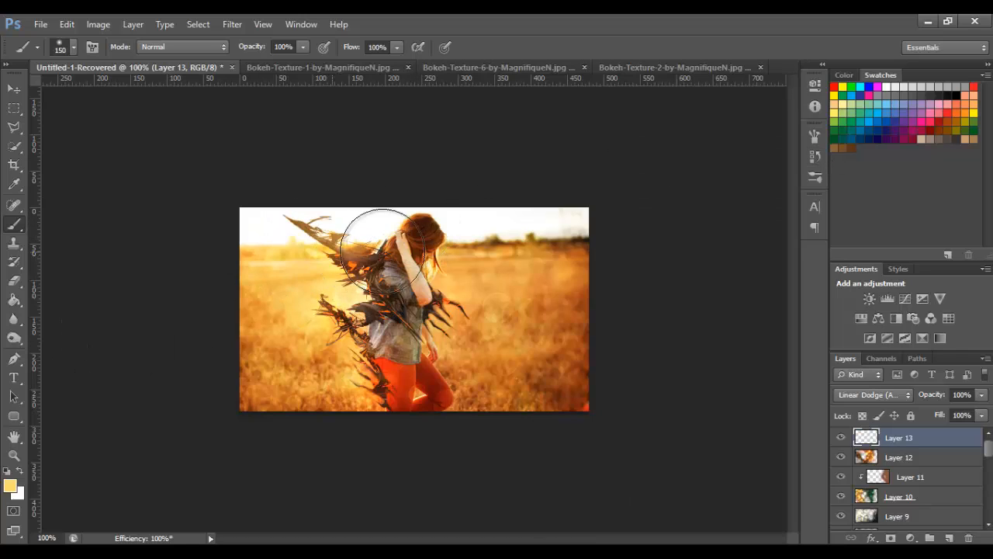
Step: Change the foreground color to a dark olive brown and brush a subtle glow over the upper wing streaks on Layer 13
click(11, 485)
click(569, 295)
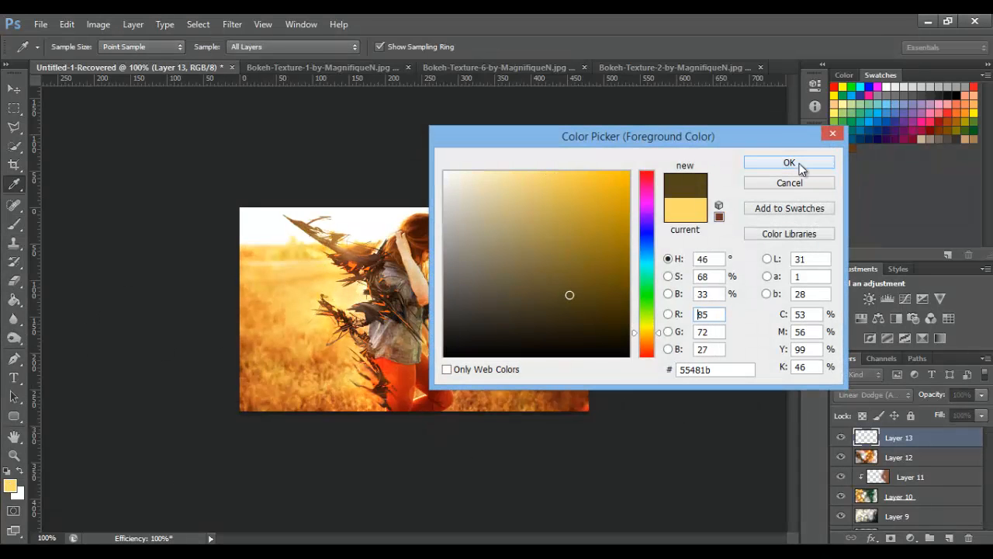
click(789, 163)
key(b)
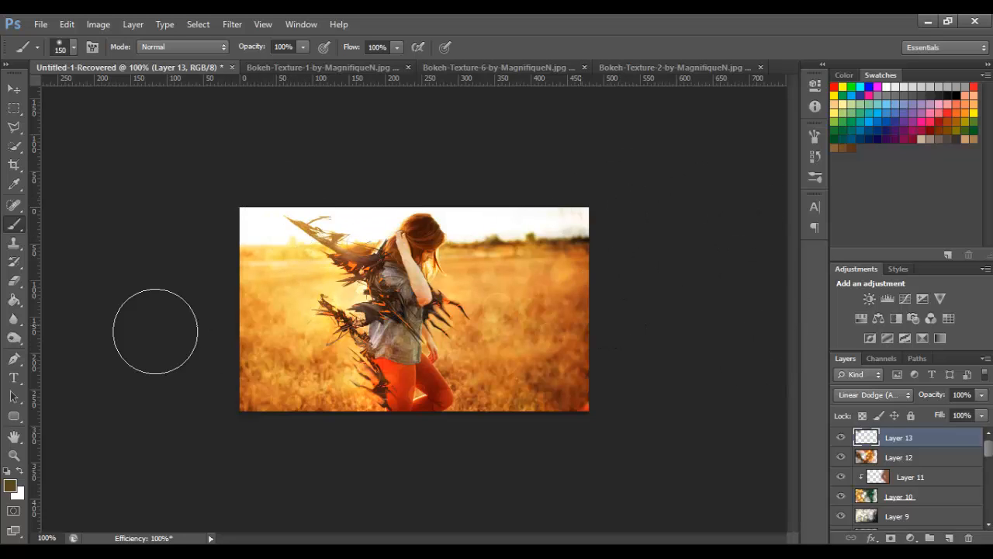
click(10, 485)
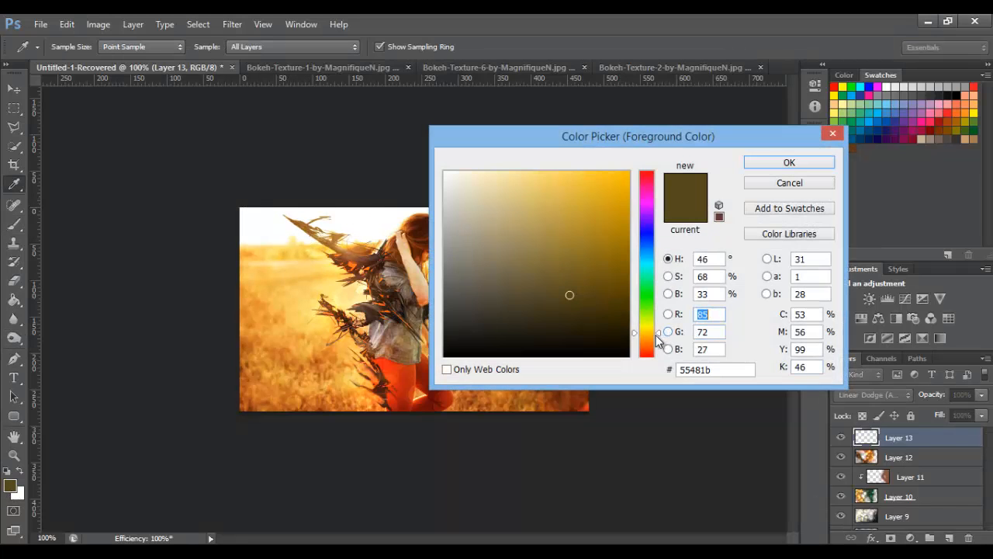
click(579, 283)
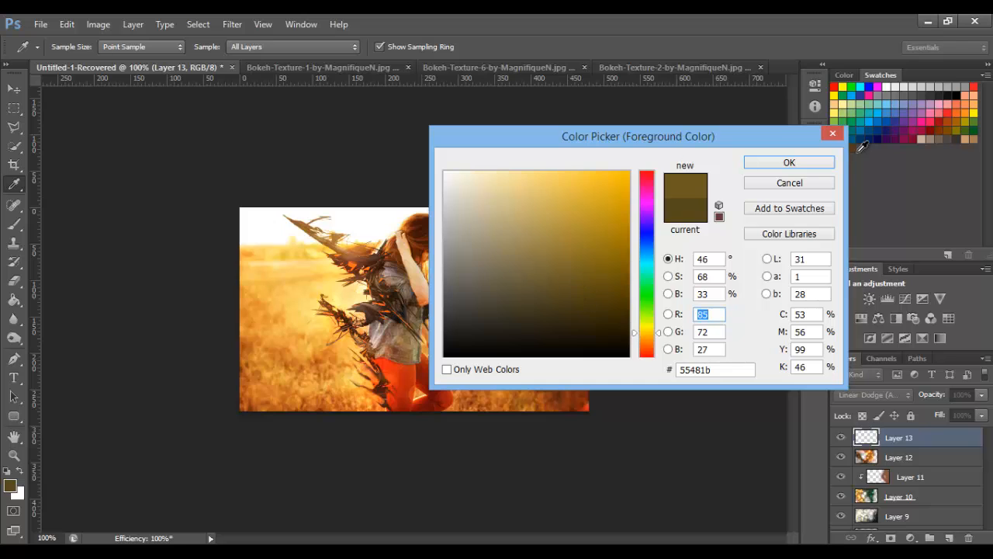
click(789, 163)
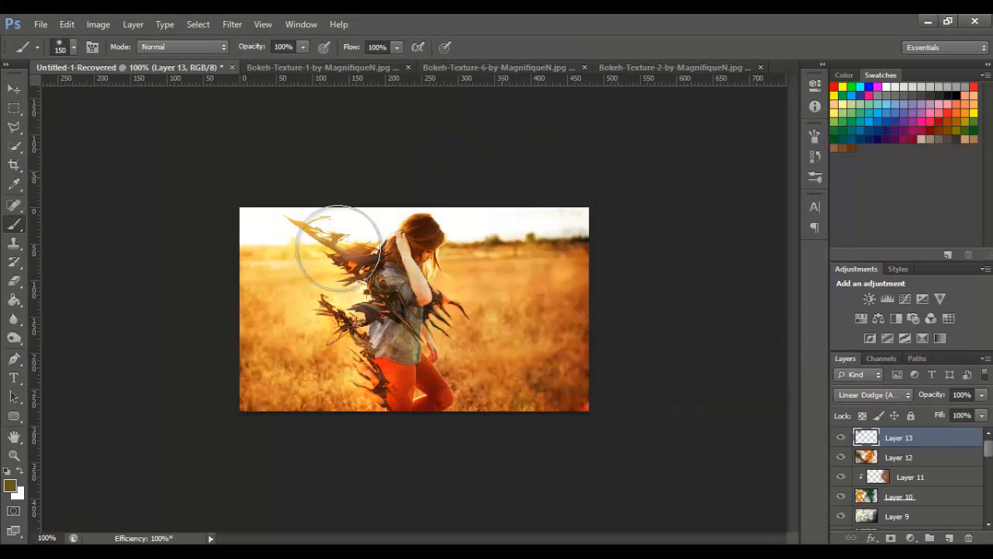
Step: Sample a brown from the wing streaks, adjust its brightness and paint a warm glow over the streaks with the Brush
click(10, 485)
click(353, 309)
click(364, 311)
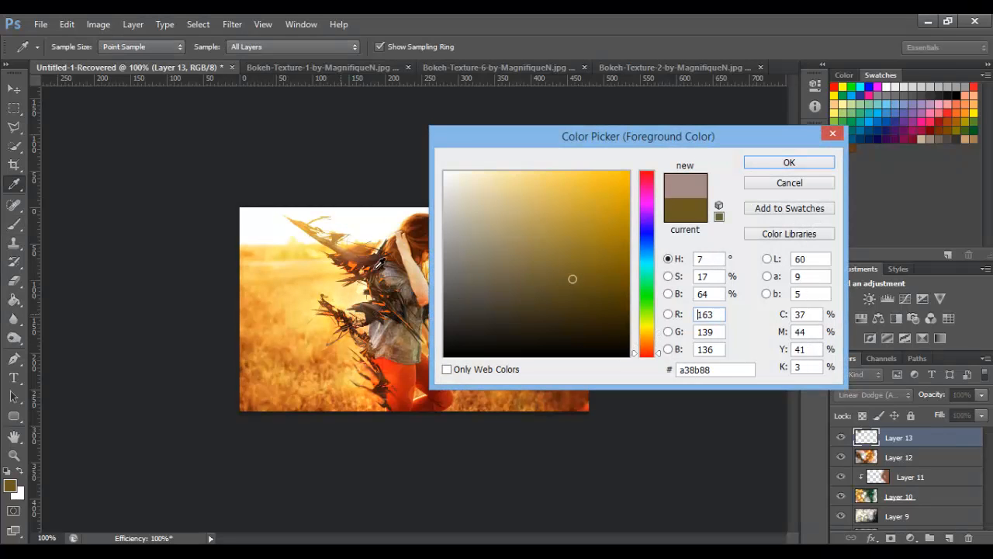
drag(376, 268, 355, 259)
click(589, 307)
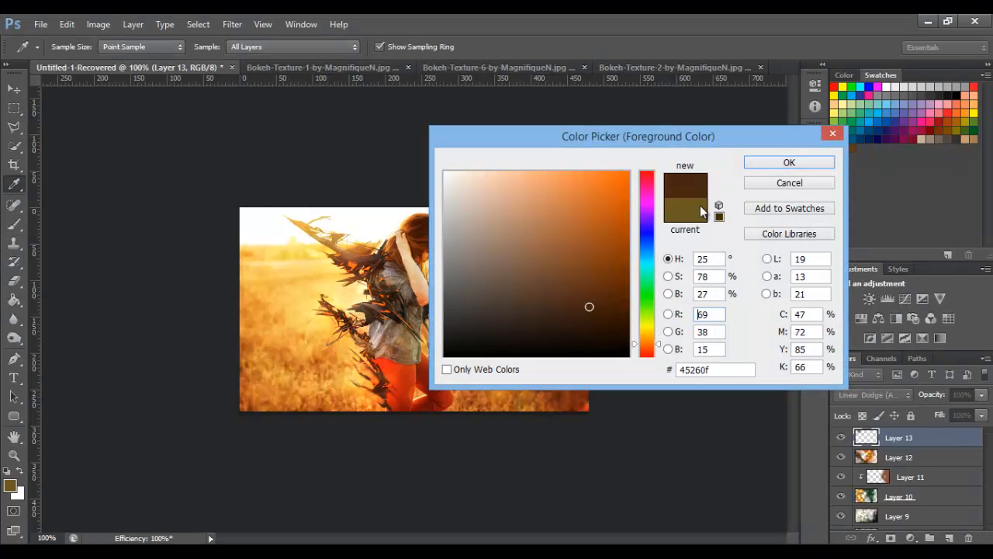
click(581, 279)
click(789, 162)
key(b)
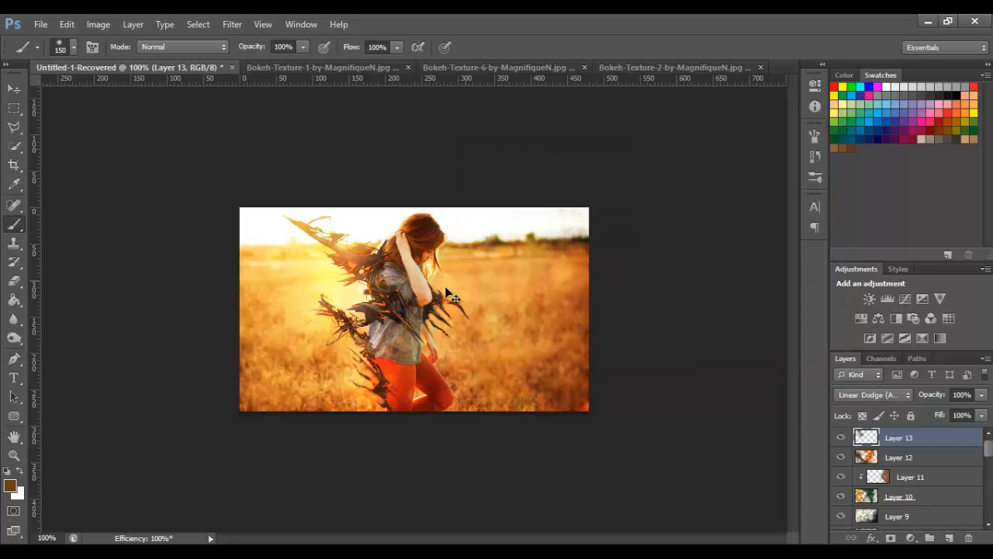
Step: Reduce the brush to 90 pixels, choose a reddish brown and paint glow over the lower streaks beside the woman's legs
key(bracketleft)
key(bracketleft)
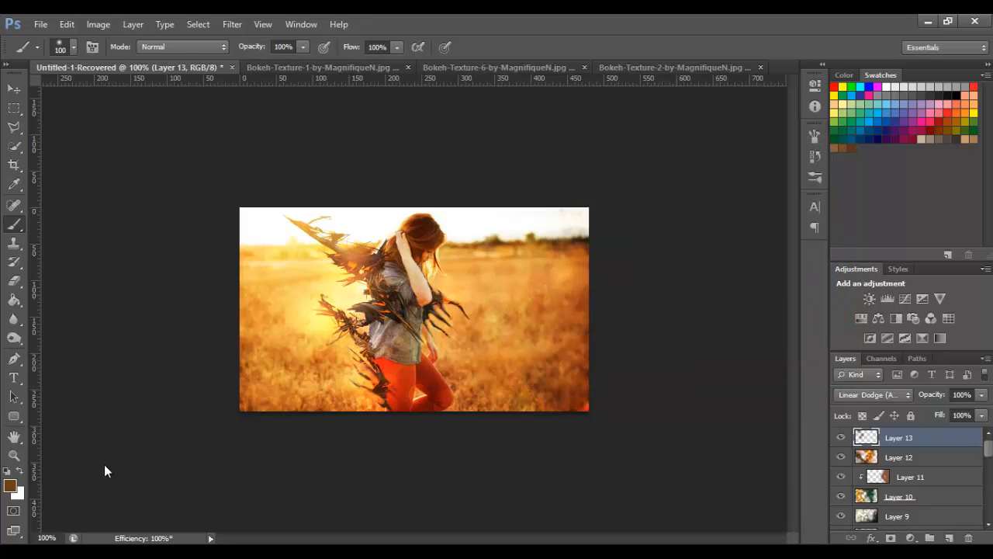
click(10, 485)
click(768, 166)
key(bracketleft)
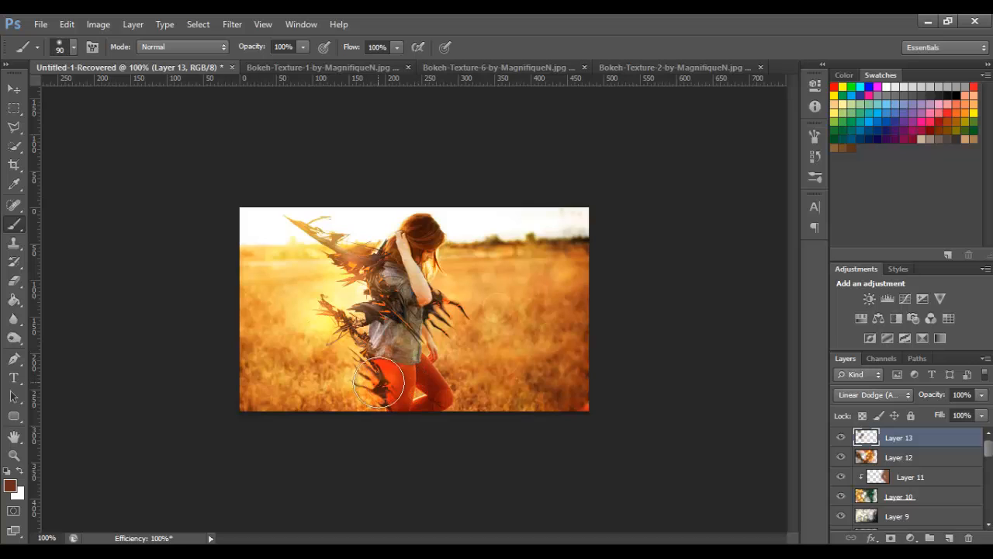
drag(379, 380, 419, 364)
Step: Paint the lower streaks using a darker reddish brown and a 125-pixel brush, and undo the last stroke over the legs
click(10, 485)
click(585, 305)
click(785, 162)
key(bracketright)
key(bracketright)
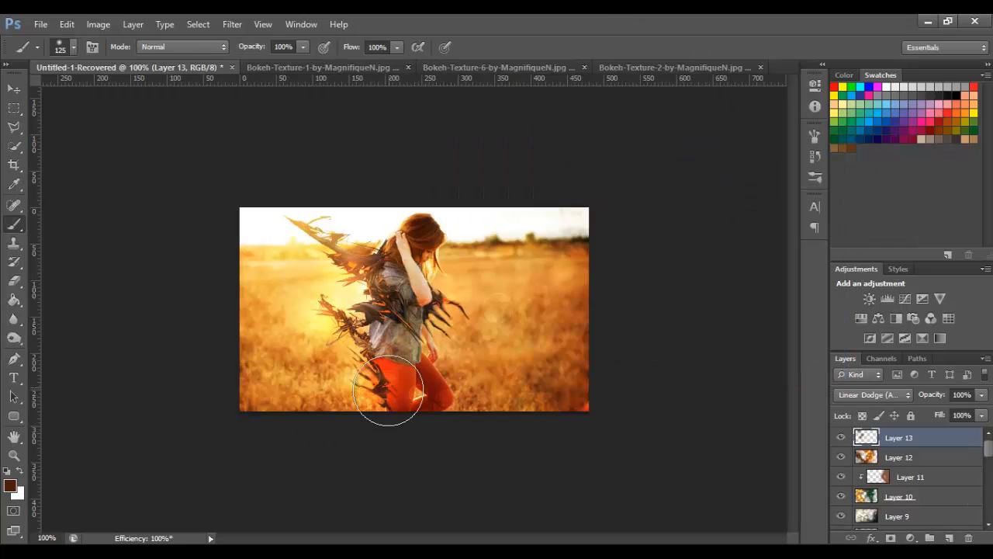
key(ctrl+z)
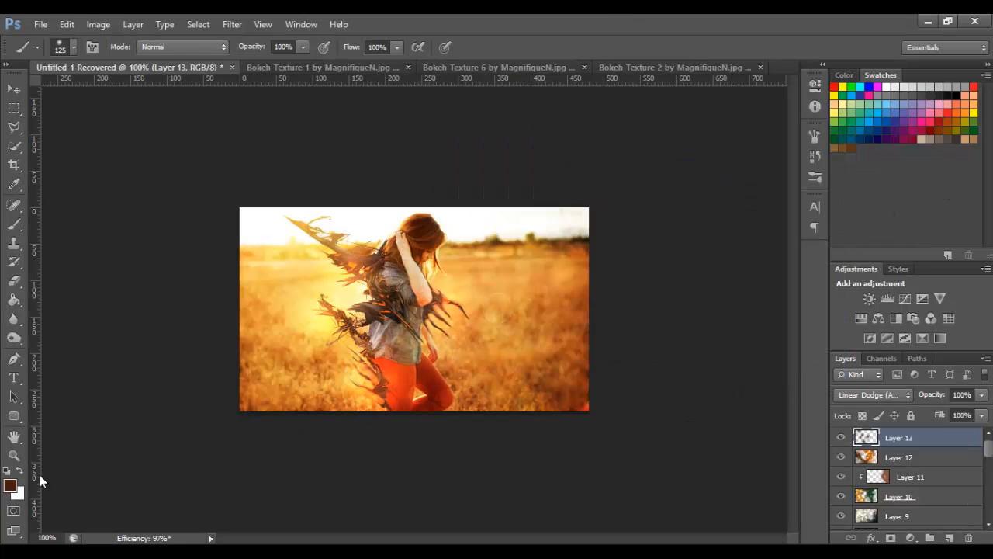
Step: Shift the foreground color to dark brown #442710, brush glow over the streaks across the woman's torso at 100 pixels, and switch to the Eraser
click(10, 484)
drag(647, 350, 647, 343)
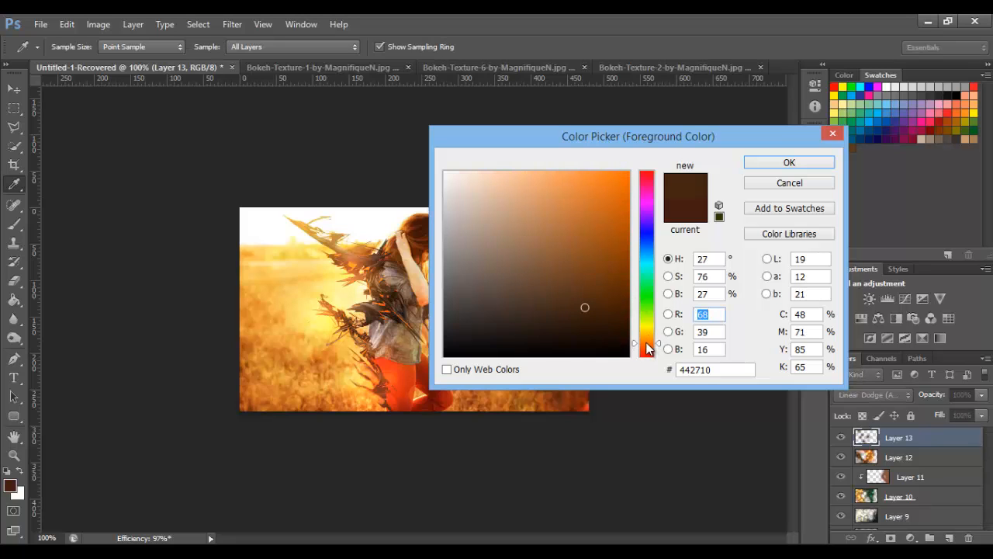
click(784, 162)
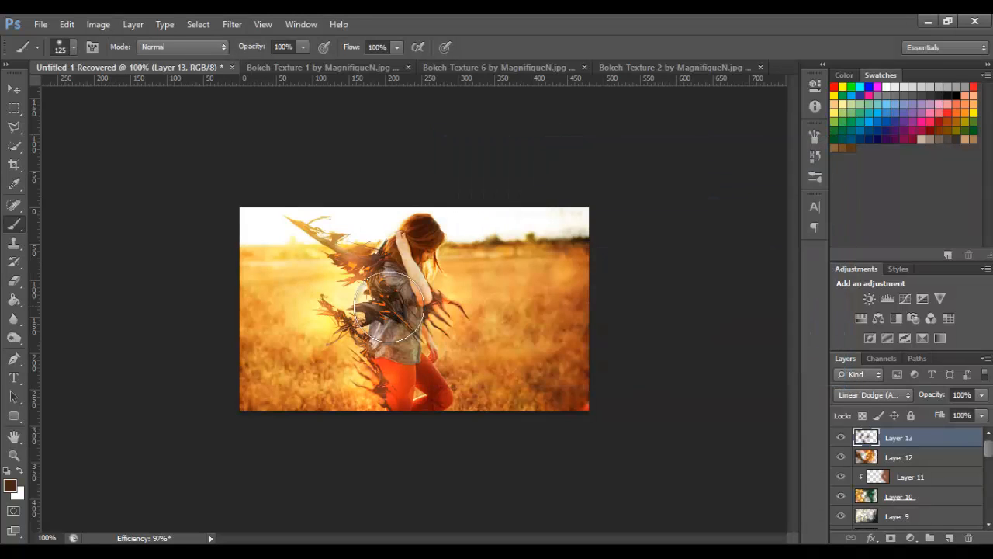
key(bracketleft)
drag(389, 307, 388, 307)
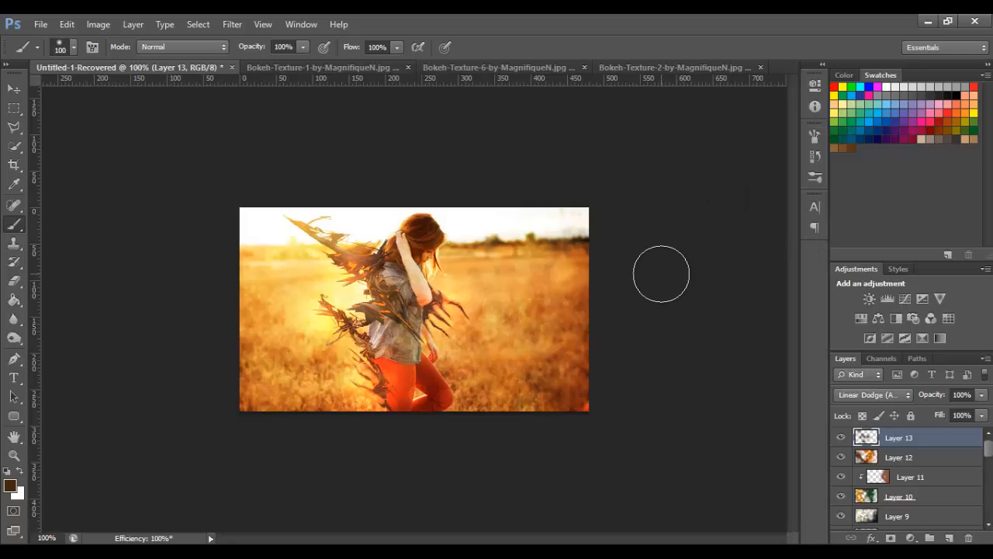
click(17, 284)
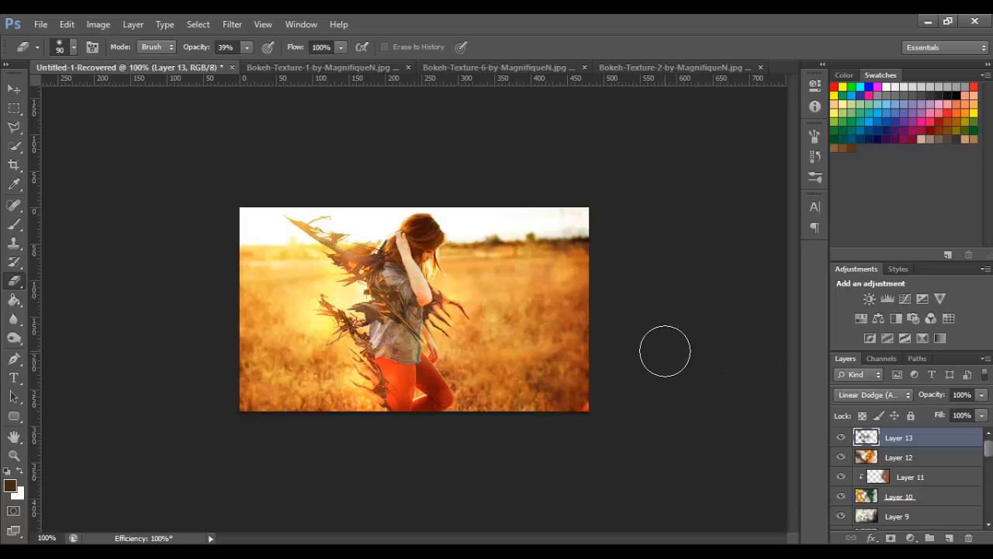
Step: Add a Gradient Map adjustment layer above Layer 13 using the Violet, Orange preset
click(940, 337)
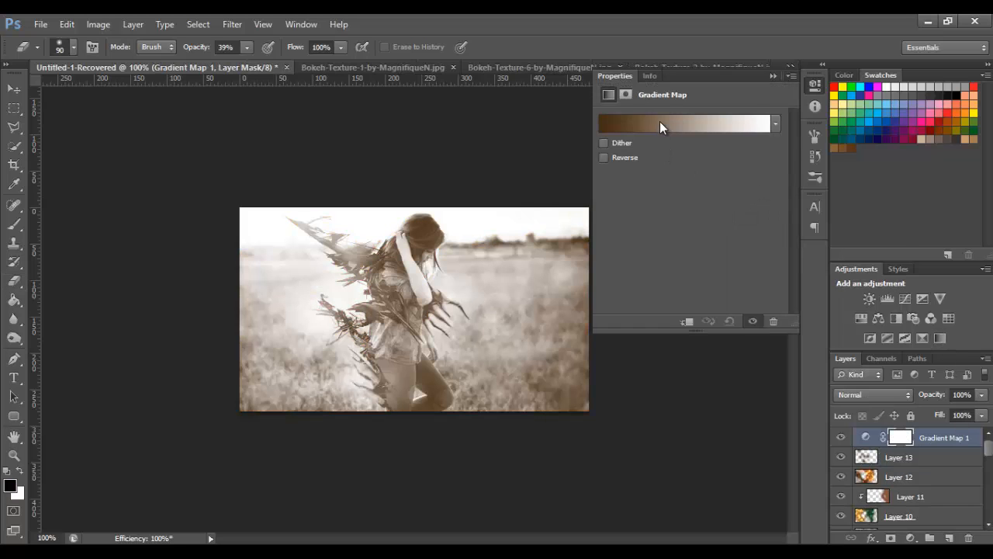
click(659, 121)
click(709, 149)
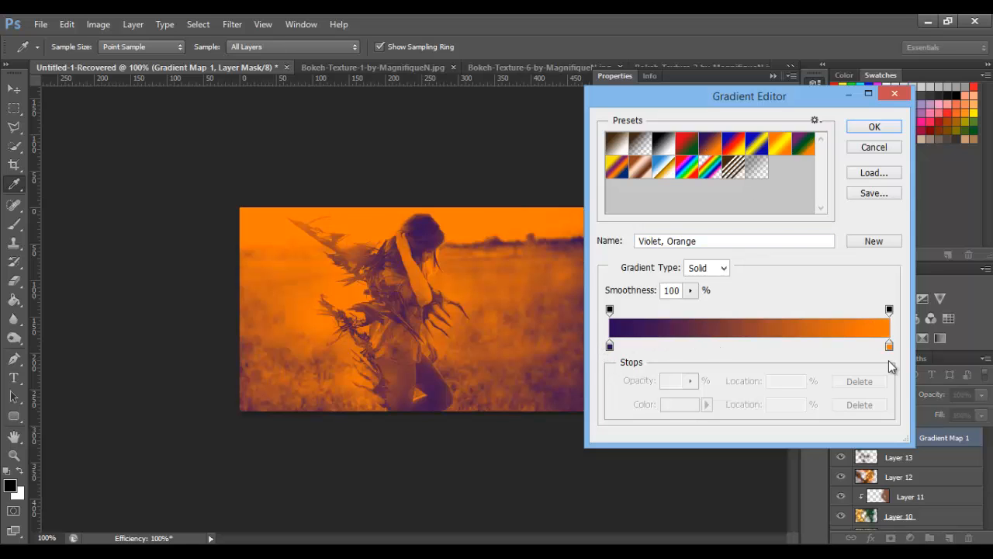
click(875, 128)
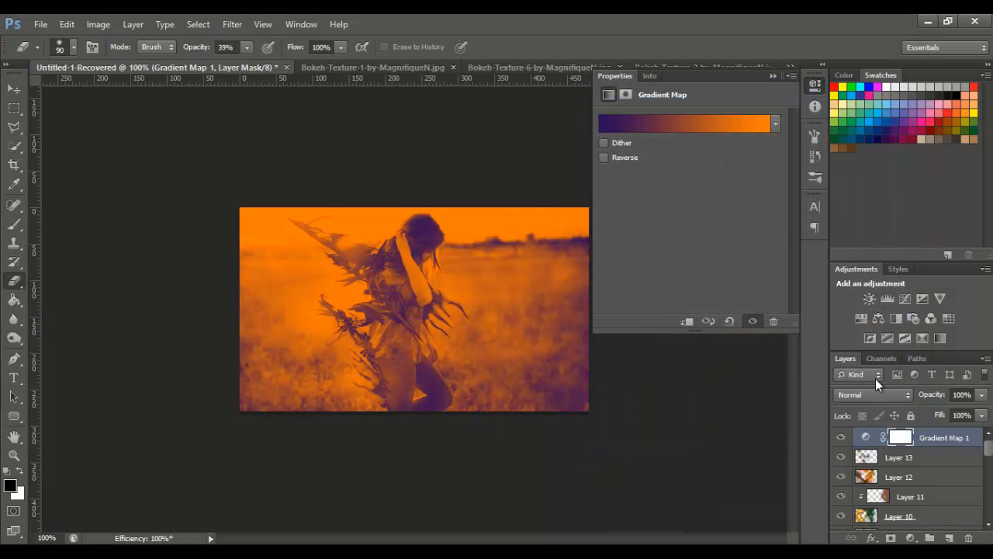
Step: Set the Gradient Map 1 layer to Soft Light blending at 20% opacity
click(873, 394)
click(868, 216)
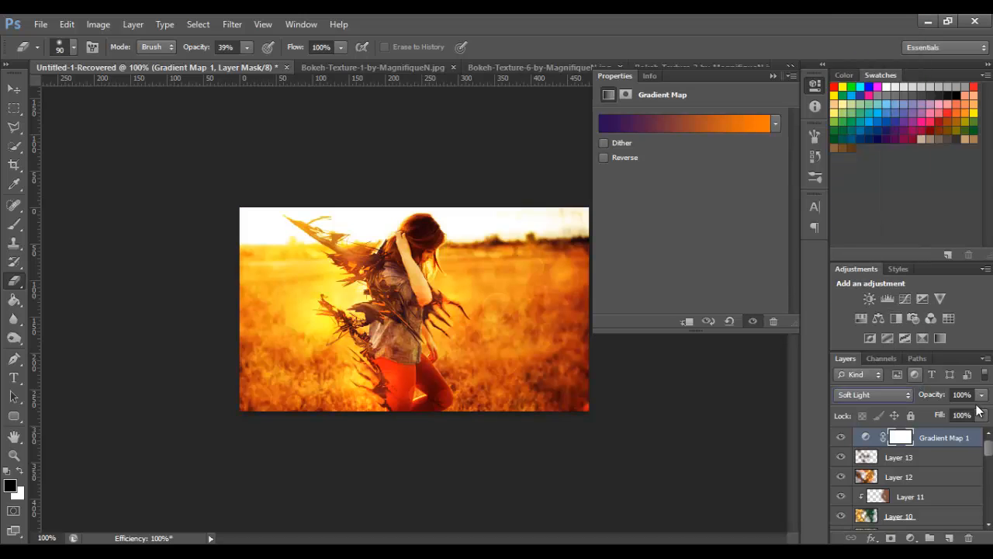
click(966, 394)
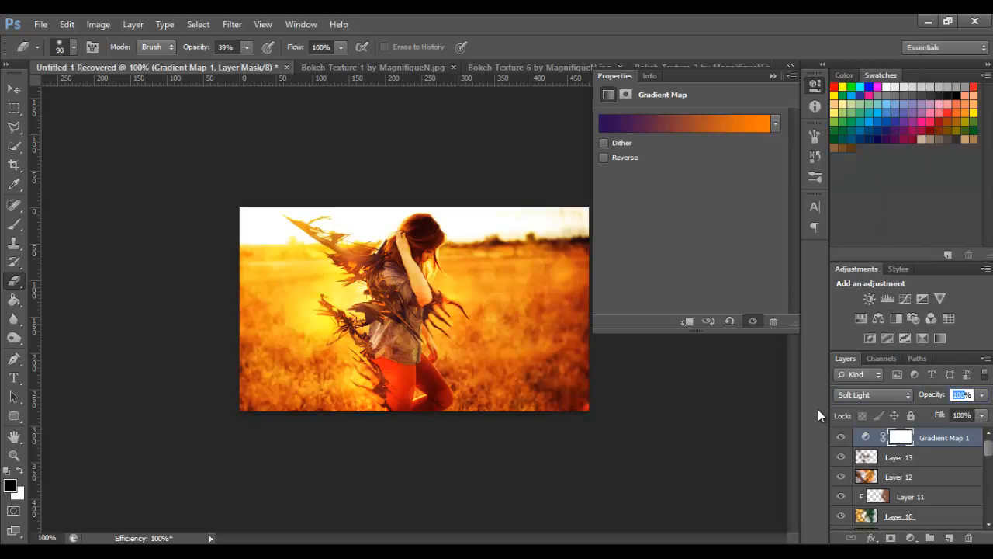
text(20)
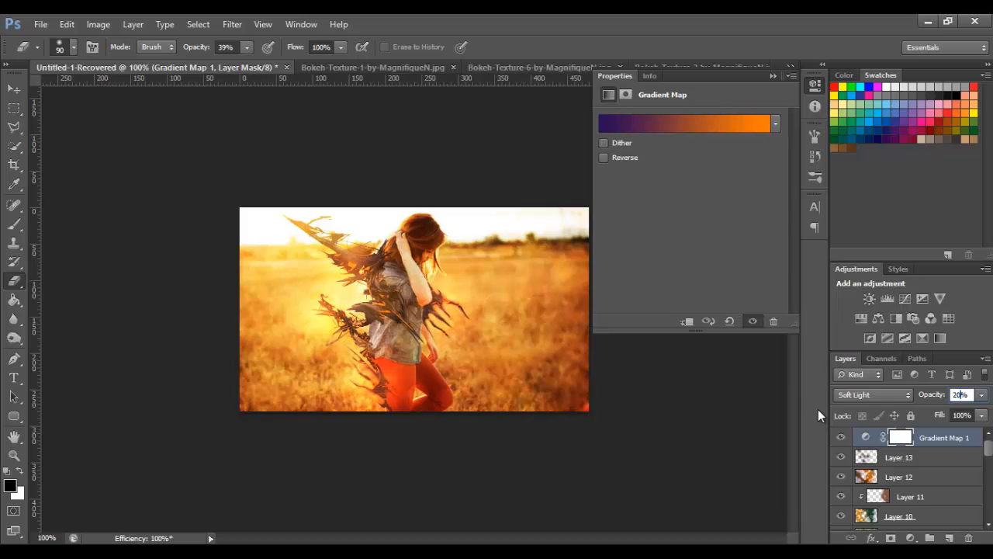
key(Return)
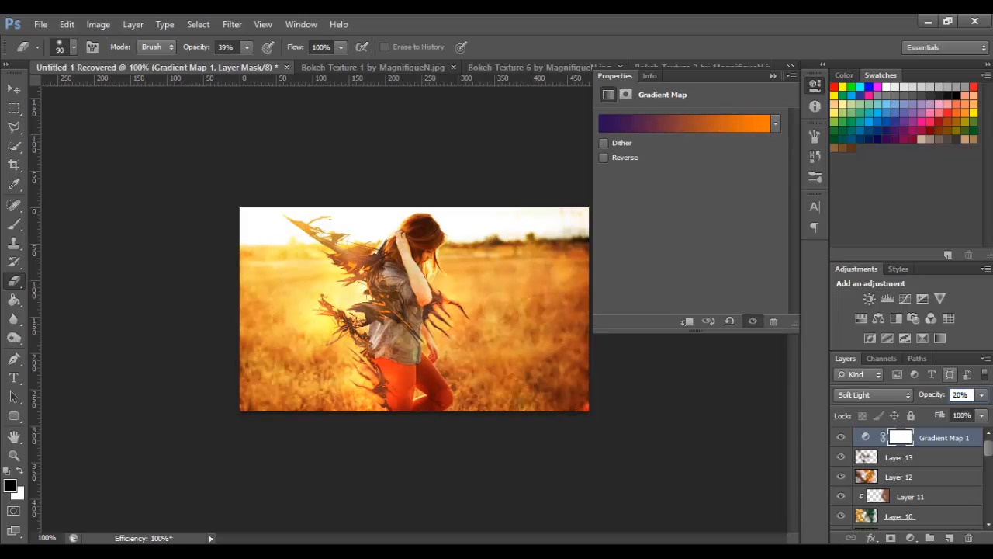
Step: Add a second Gradient Map adjustment layer on top using the Violet, Green, Orange preset
click(941, 338)
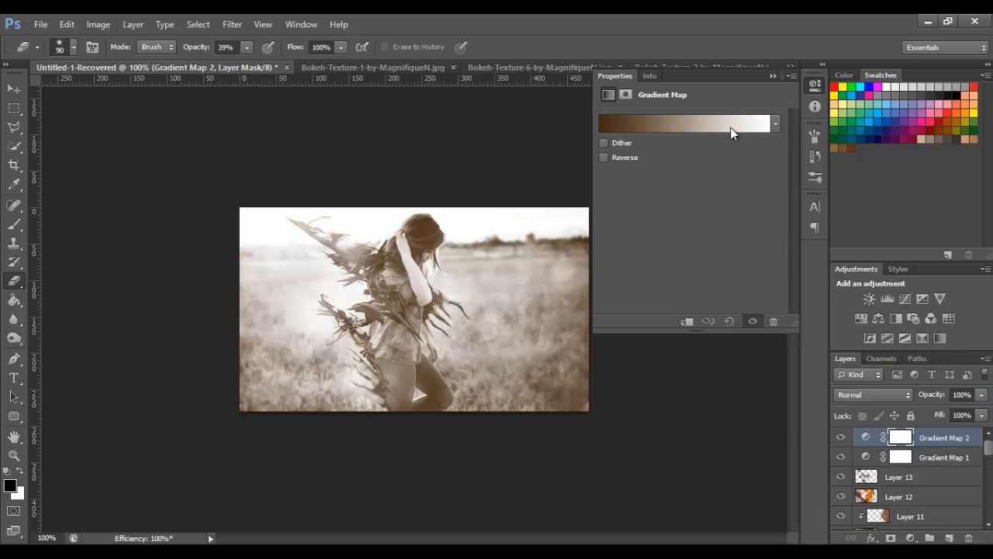
click(730, 128)
click(803, 143)
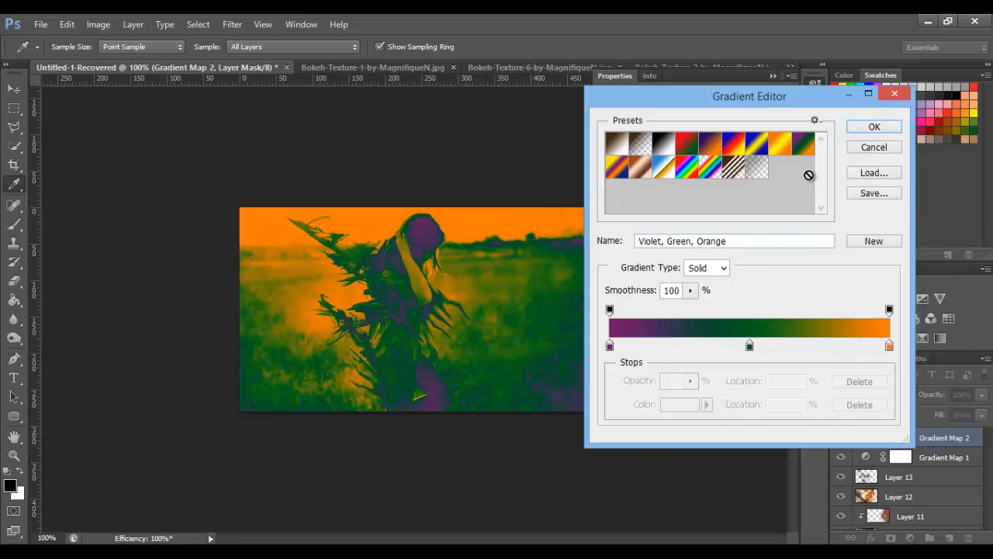
click(874, 127)
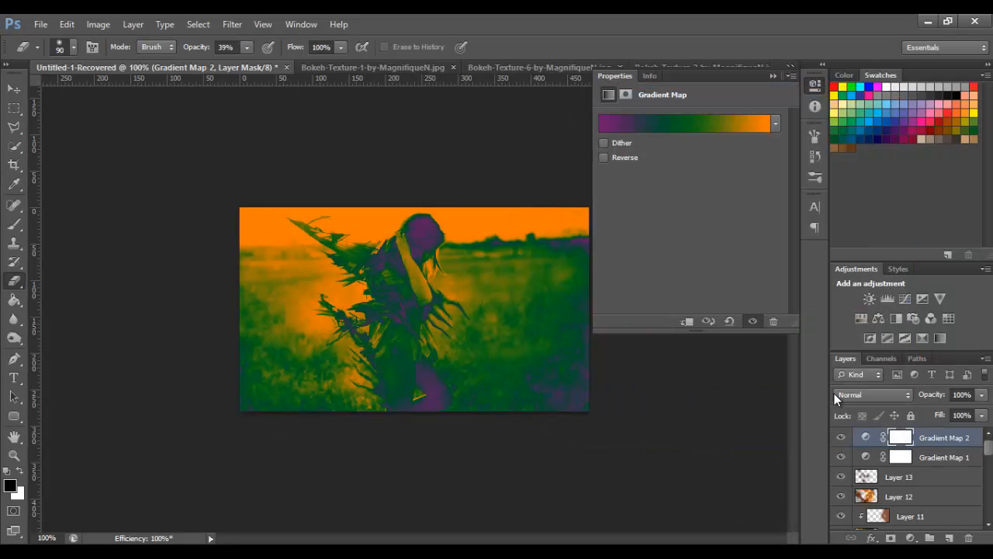
Step: Set the violet-green-orange gradient map to Screen blending at 10% opacity and collapse its properties
click(850, 398)
click(878, 135)
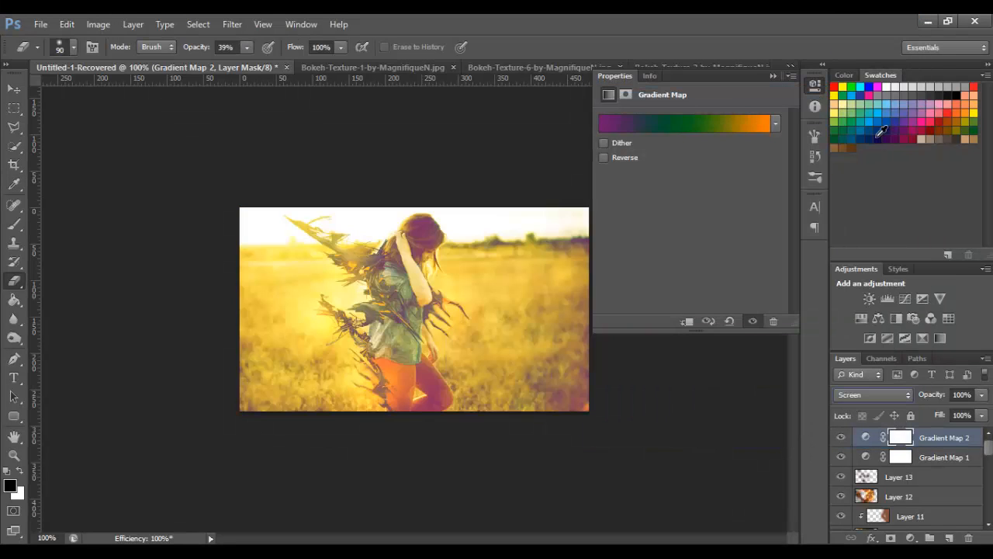
click(962, 394)
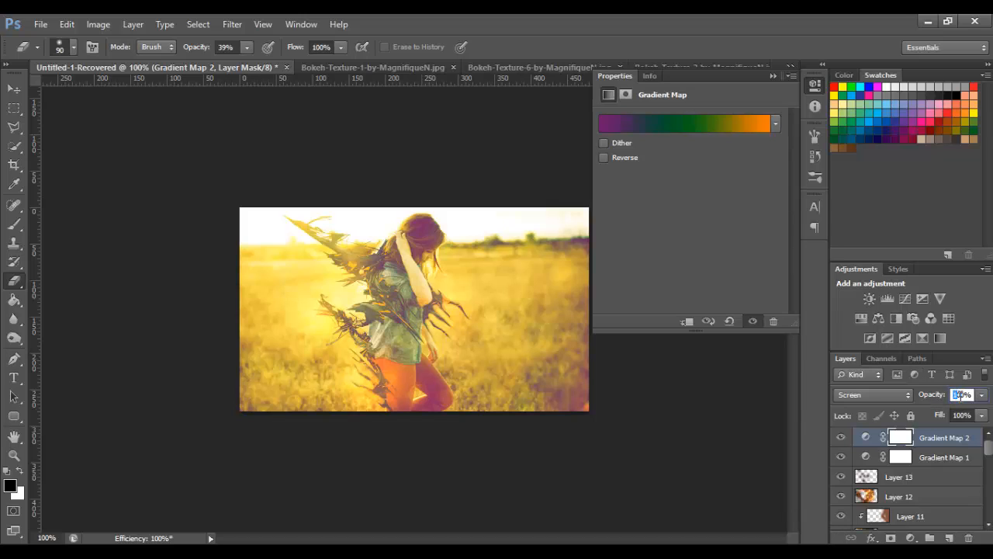
text(10)
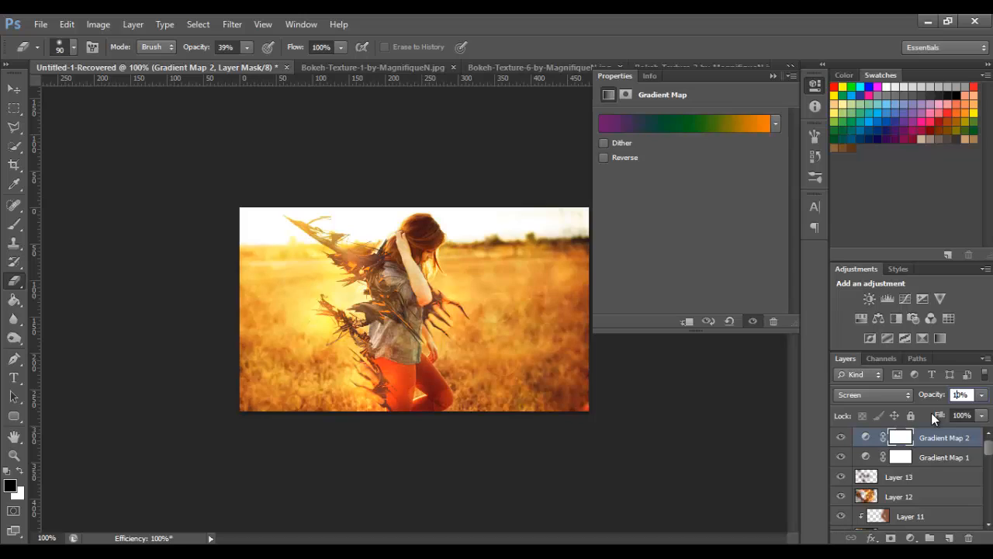
click(815, 89)
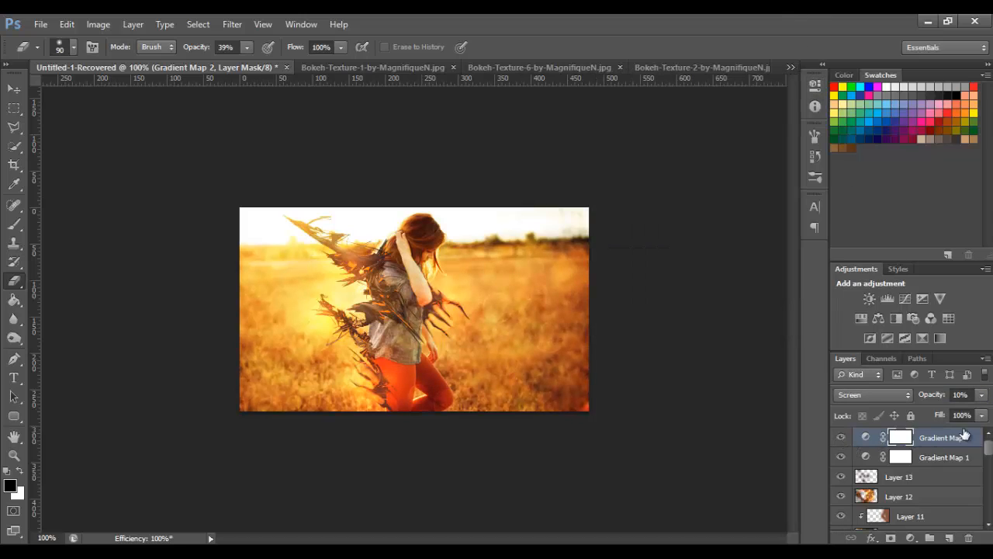
Step: Add a third Gradient Map adjustment layer using the Black, White preset and collapse its properties
click(940, 337)
click(663, 124)
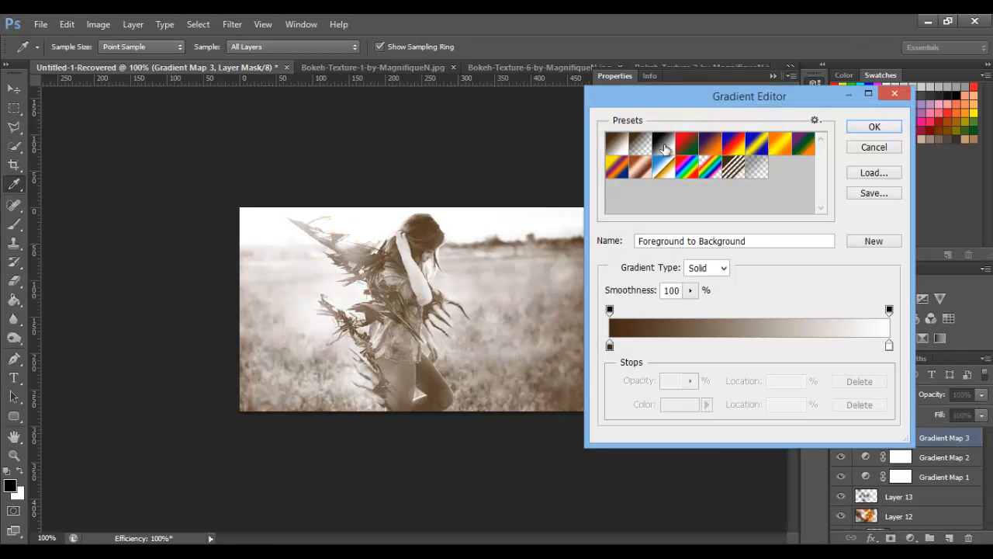
click(664, 147)
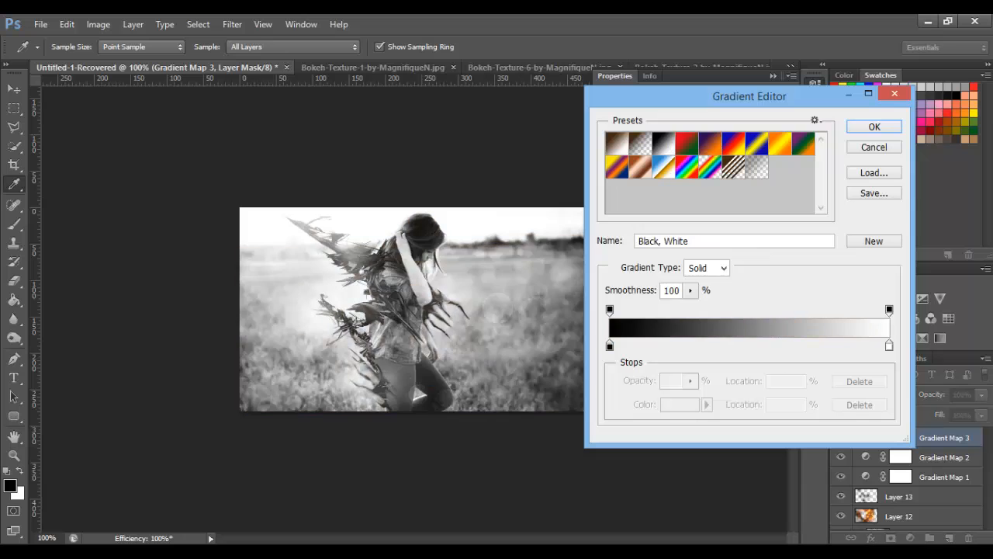
click(875, 128)
key(e)
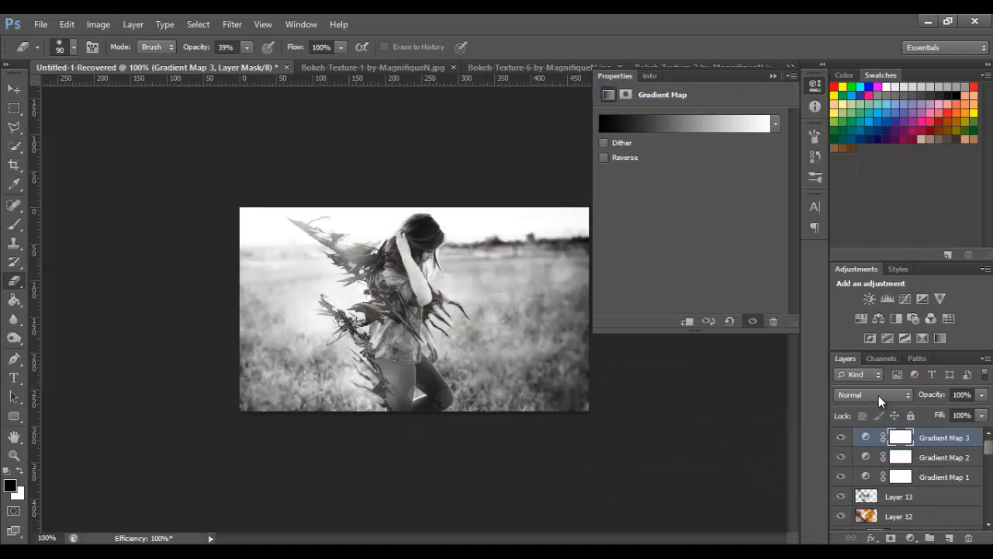
click(823, 85)
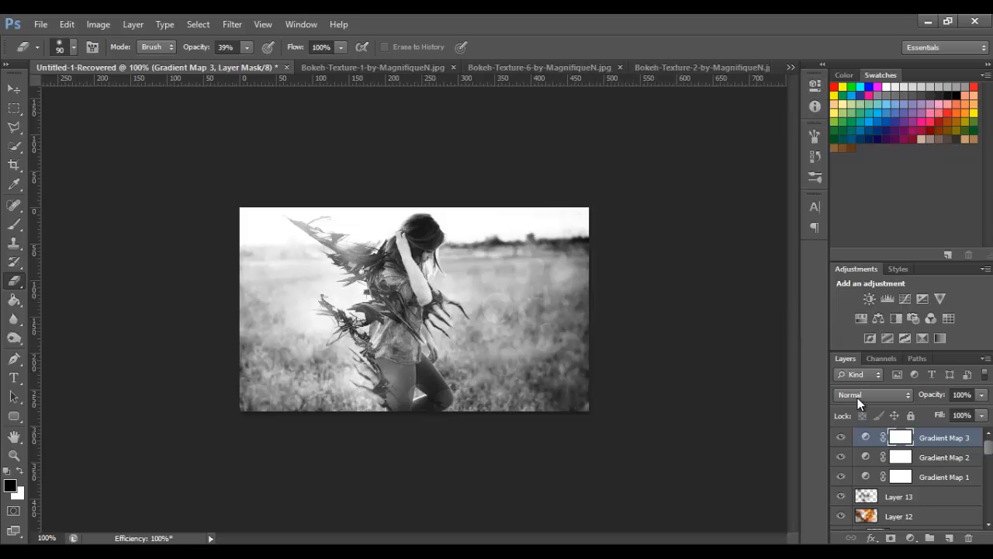
Step: Blend the black-and-white gradient map in Luminosity mode, compare the image with it hidden and shown, and set its opacity to 80%
click(858, 397)
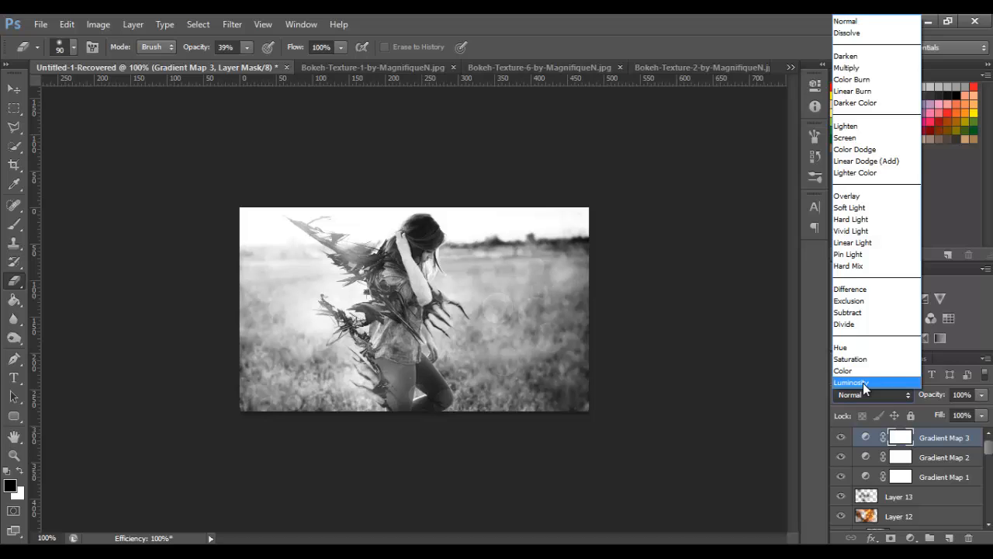
click(862, 382)
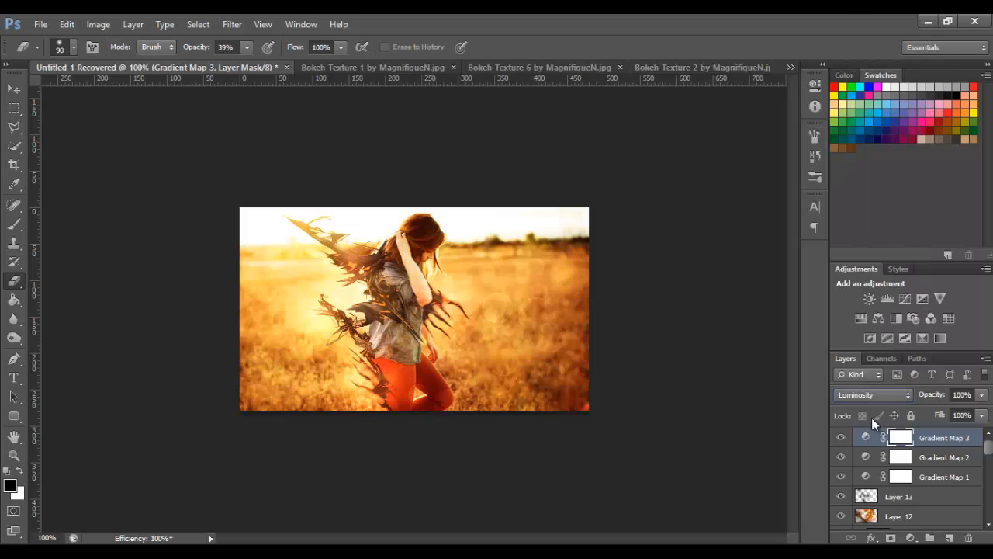
click(841, 438)
click(841, 437)
click(841, 438)
click(842, 438)
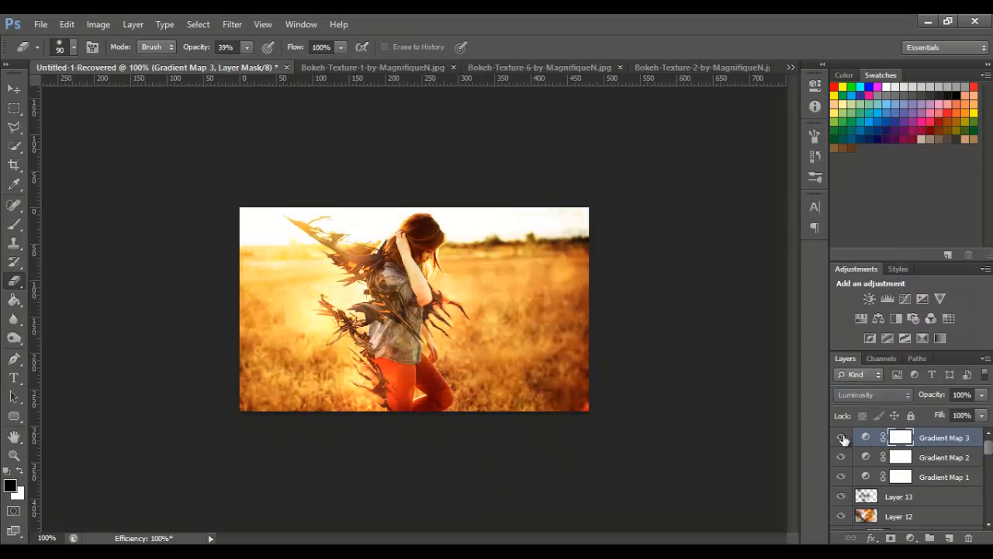
click(841, 438)
click(841, 438)
click(842, 438)
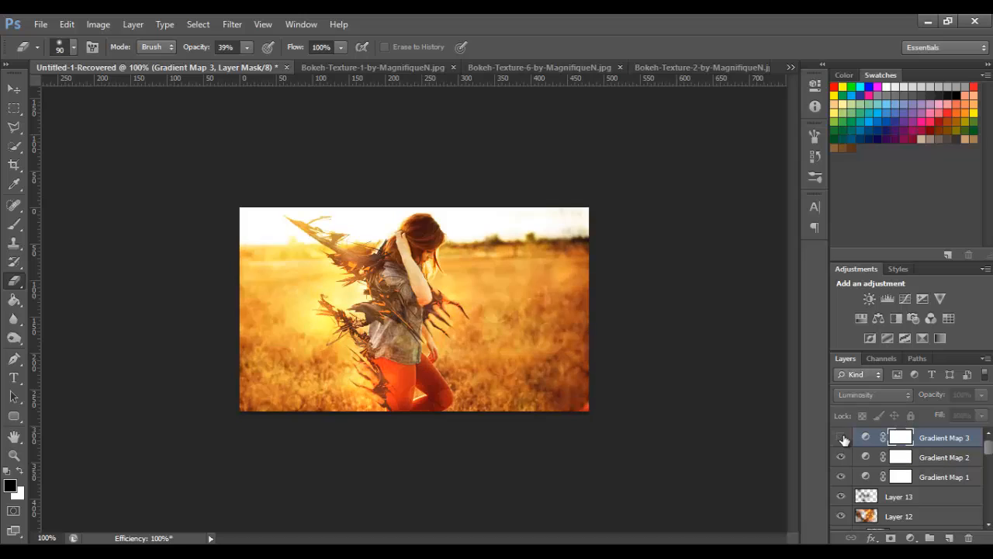
click(841, 438)
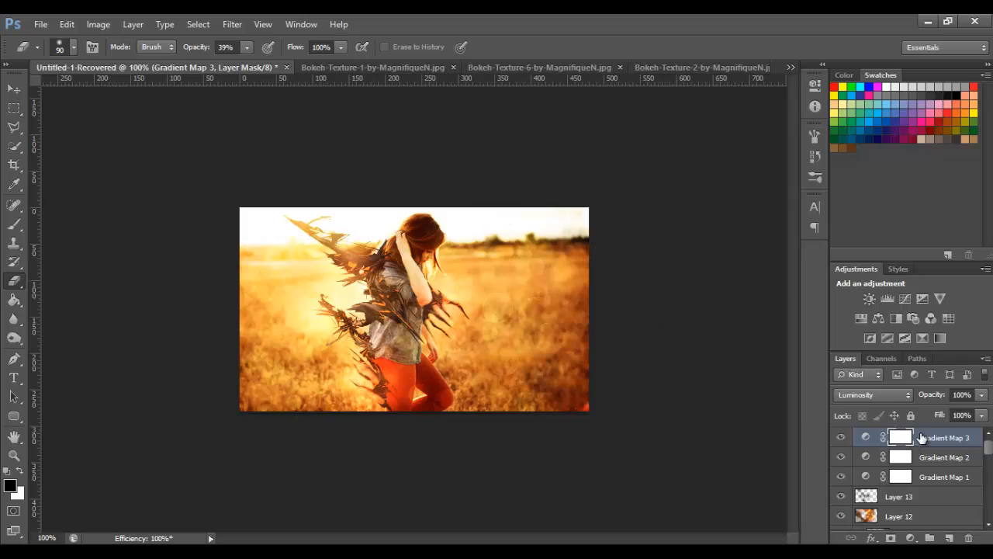
click(963, 395)
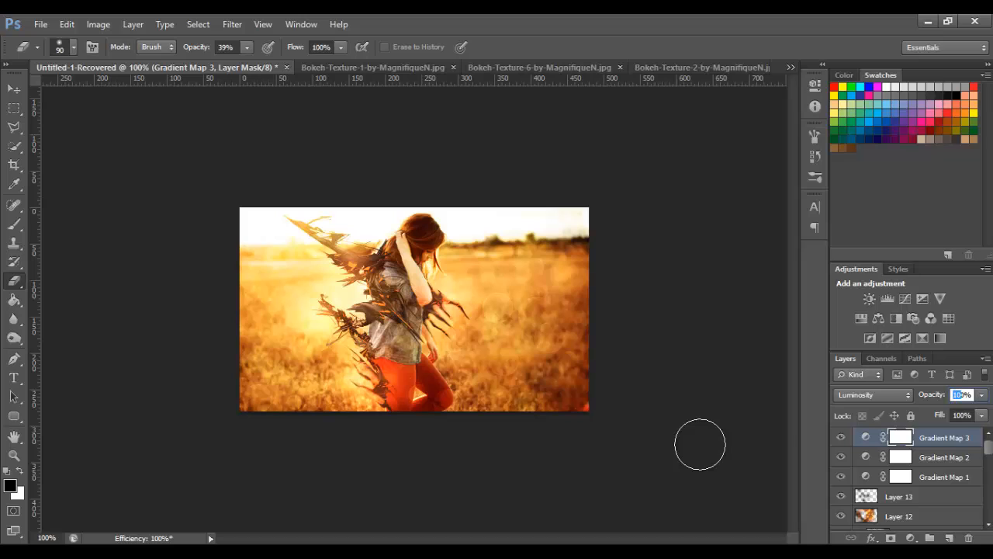
key(Return)
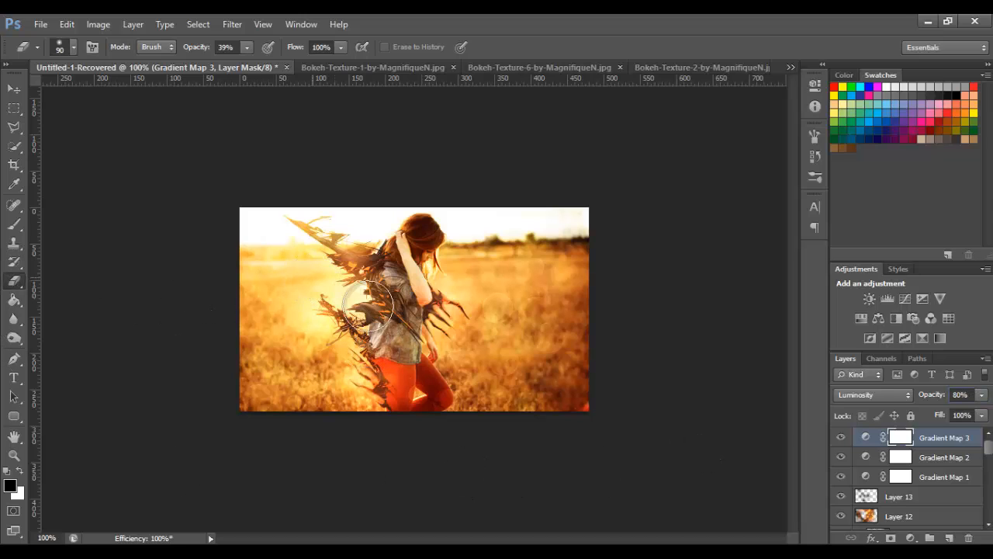
Step: Raise the Eraser tool's opacity to 100%
click(247, 48)
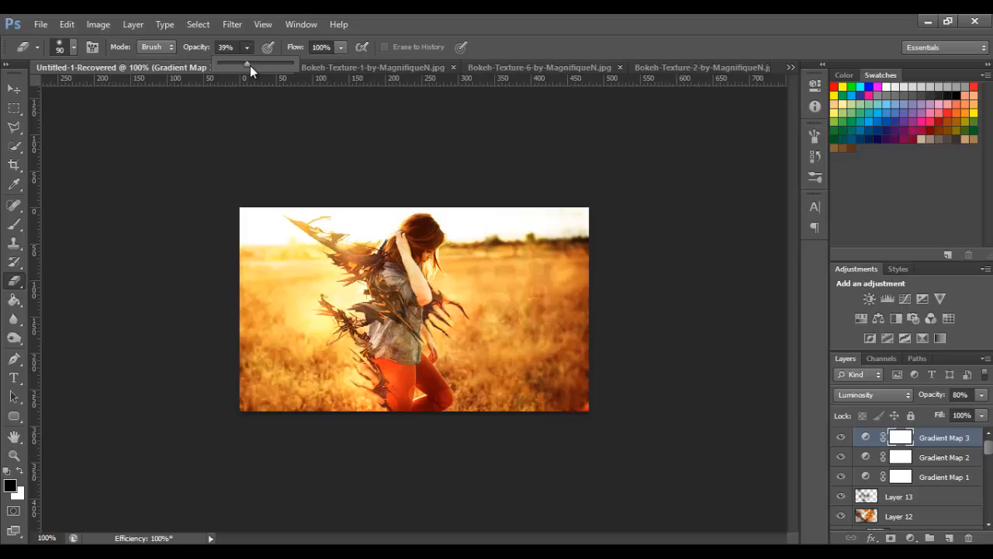
drag(247, 65, 295, 66)
click(247, 49)
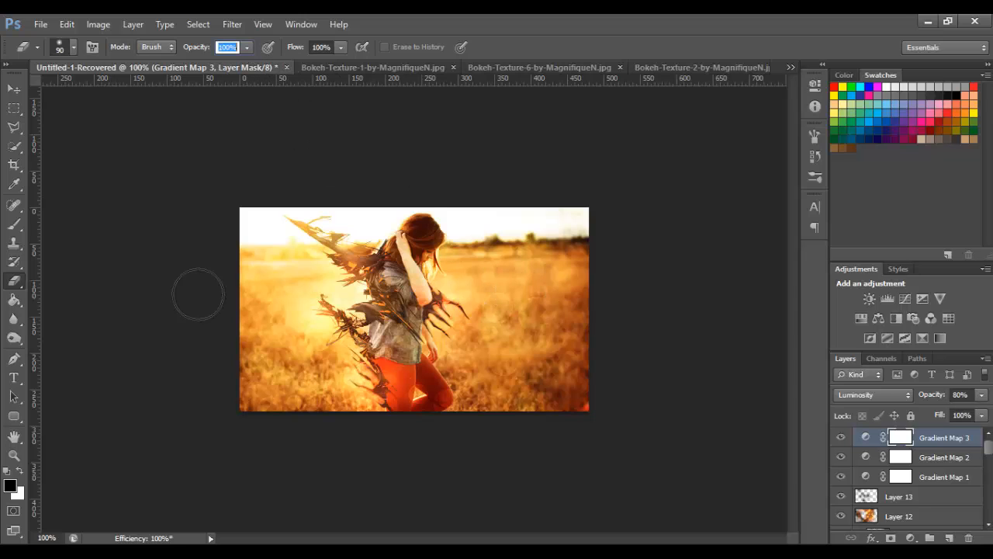
Step: Mask out Gradient Map 3 over the streaks behind the woman's torso with a 100-pixel black brush, comparing the layer hidden and shown
click(15, 225)
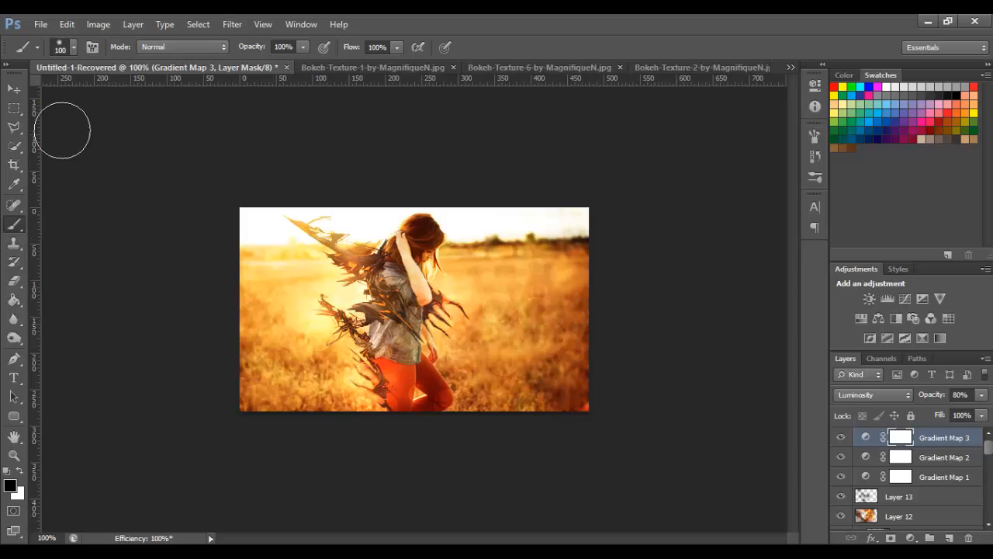
mouse_move(349, 327)
mouse_down()
mouse_move(330, 302)
mouse_move(380, 342)
mouse_move(346, 317)
mouse_move(349, 341)
mouse_up()
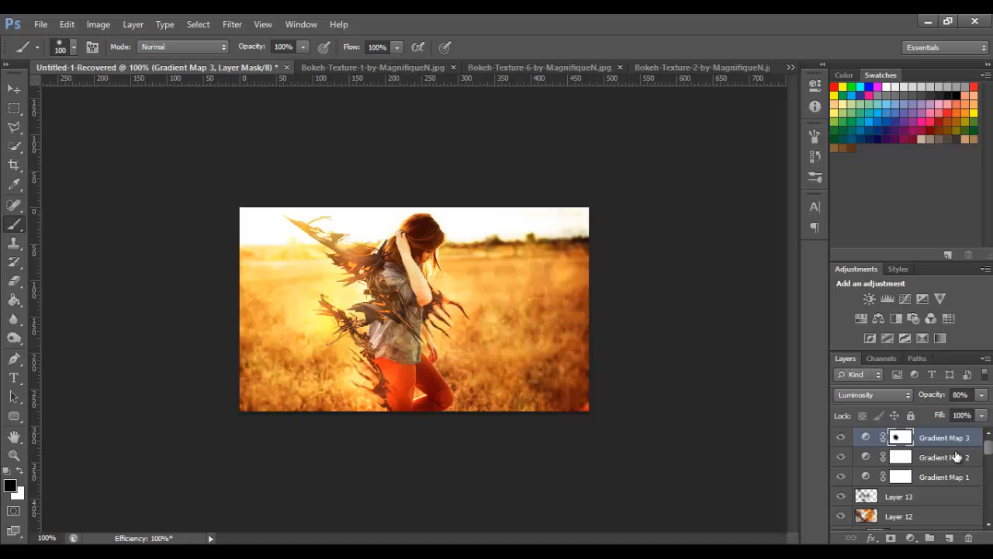
click(841, 437)
click(841, 437)
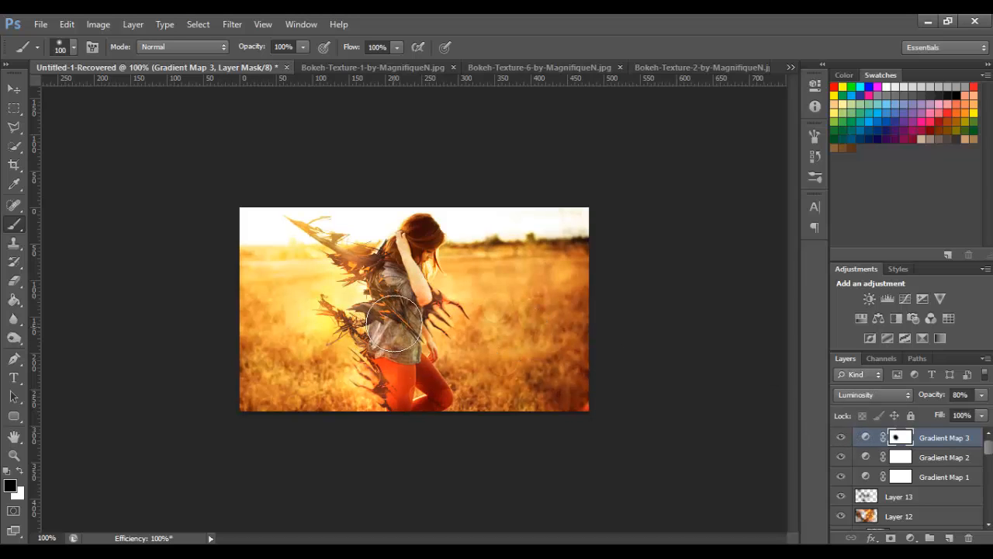
click(16, 224)
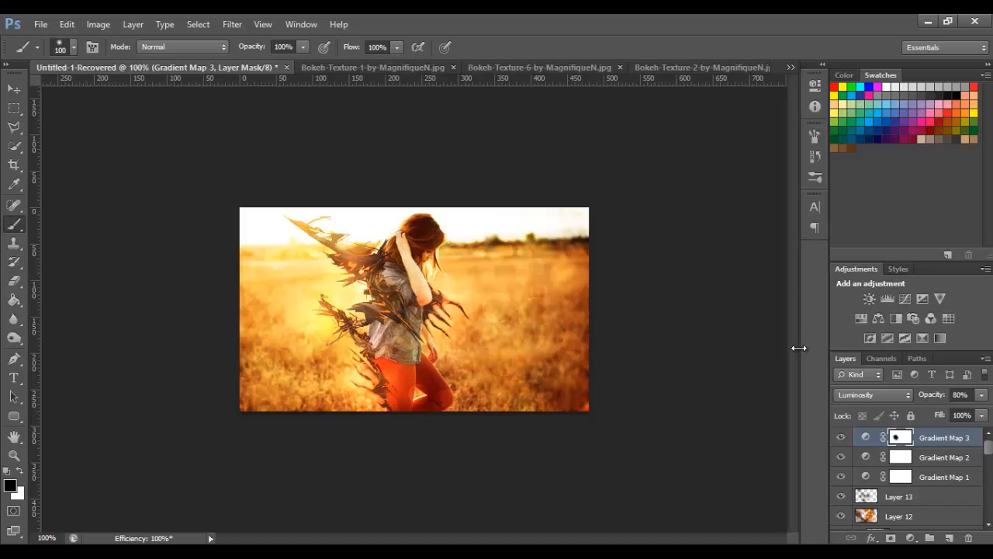
click(940, 475)
key(alt+bracketright)
key(alt+bracketright)
mouse_move(342, 275)
mouse_down()
mouse_move(336, 281)
mouse_move(367, 287)
mouse_up()
Step: Add a Photo Filter adjustment layer using Warming Filter (85) at 10% density above the gradient maps
click(910, 314)
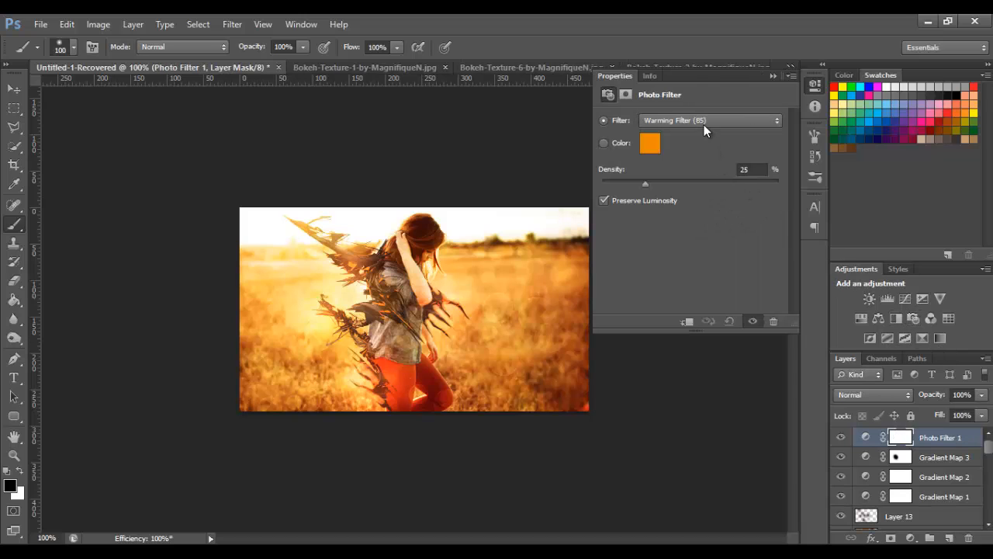
click(750, 169)
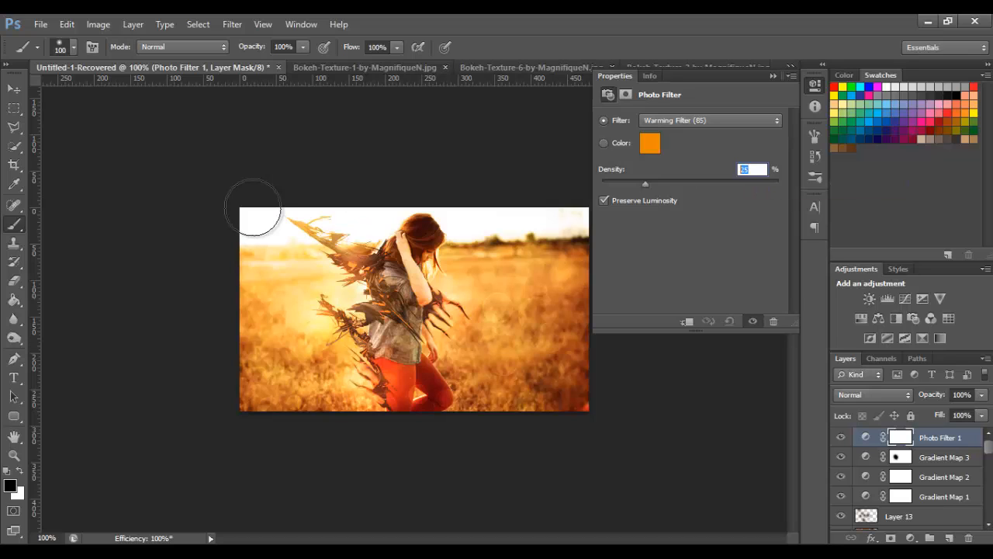
text(10)
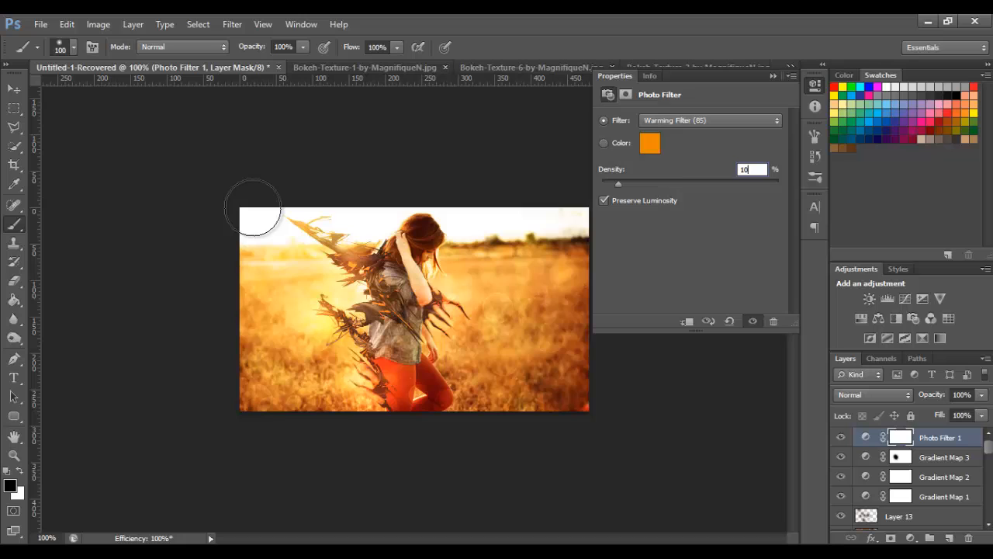
key(Return)
click(815, 87)
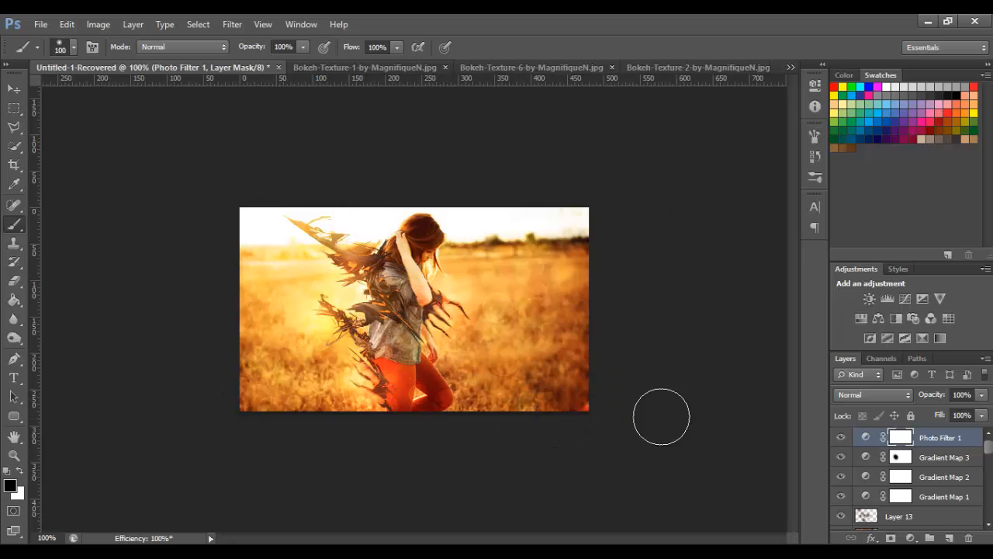
Step: Create a new layer above the photo filter in Soft Light mode and set the foreground color to white
click(953, 537)
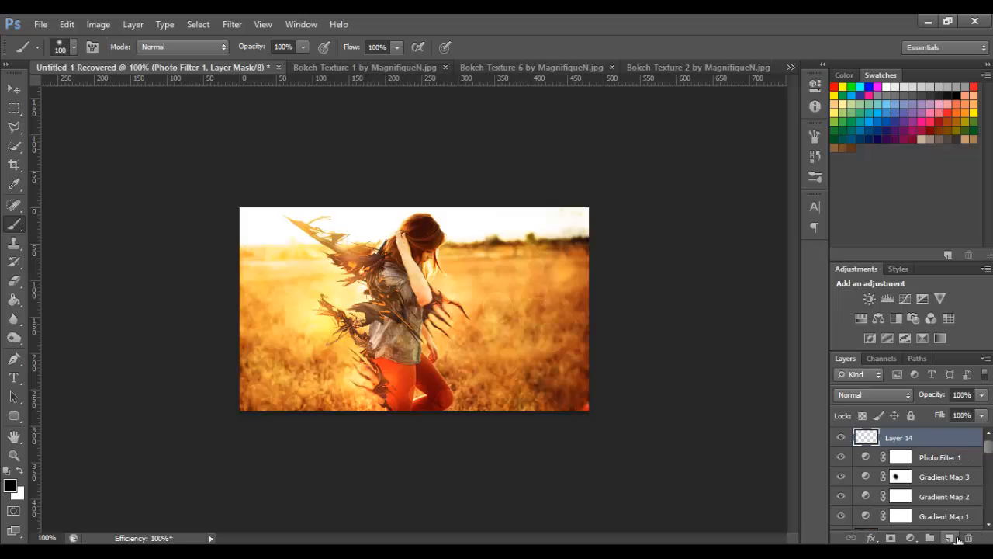
click(846, 393)
click(875, 197)
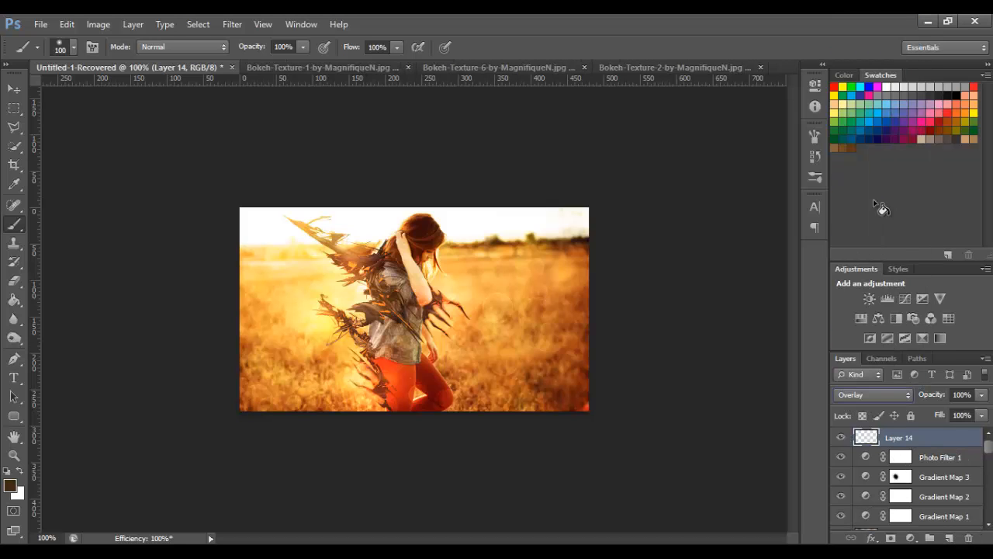
click(846, 394)
click(865, 207)
click(6, 472)
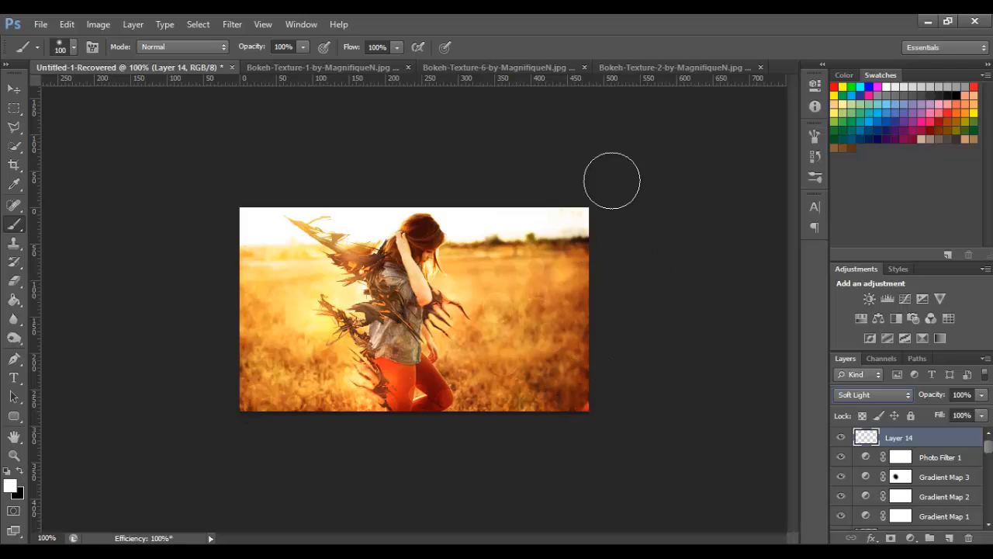
Step: Paint black at 20% brush opacity over the grass at the photo's lower-left on the Soft Light layer, then enlarge the brush to 150 pixels
click(22, 475)
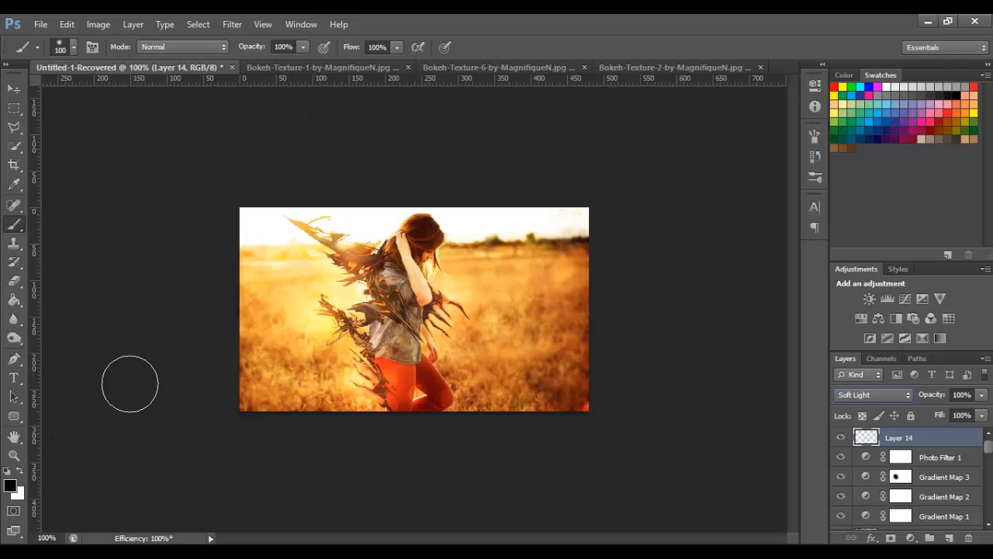
click(284, 47)
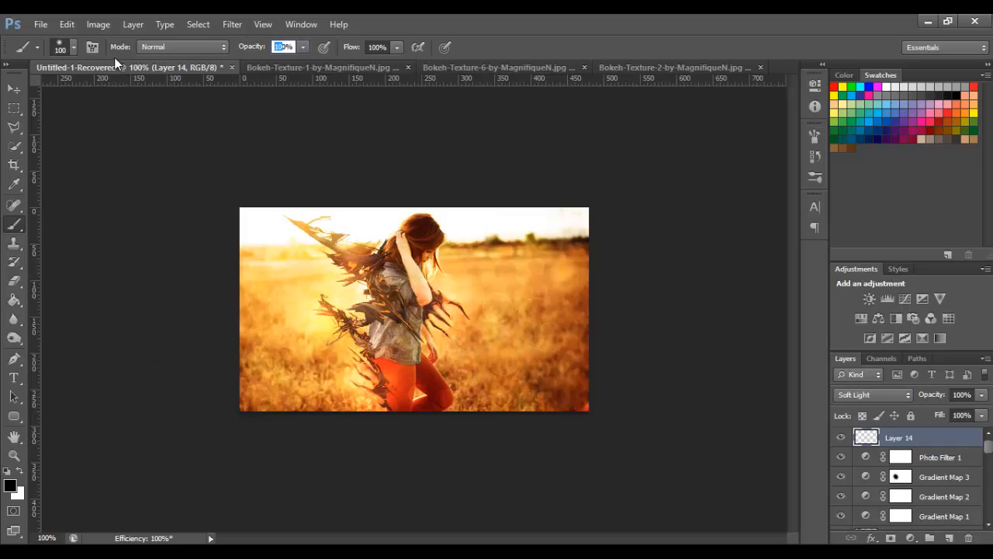
text(20)
drag(294, 369, 298, 385)
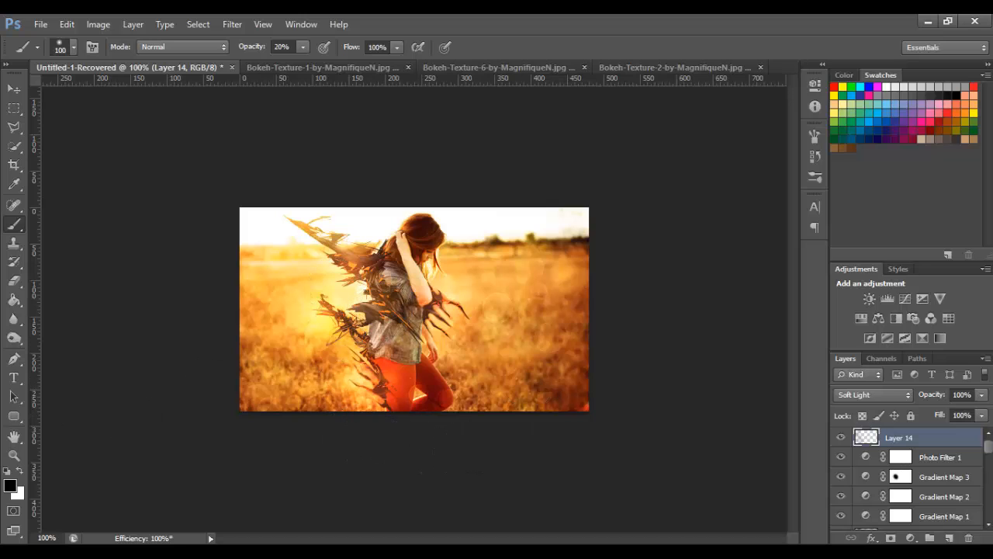
key(bracketright)
key(bracketright)
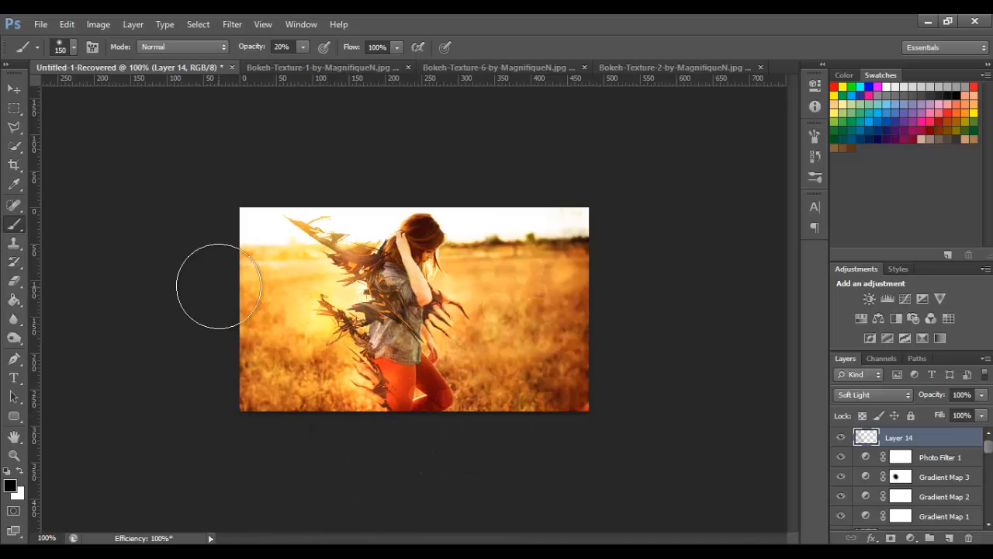
Step: Switch the brush to white with a size of 125 pixels and 10% opacity for highlights on the Soft Light layer
click(20, 472)
key(bracketleft)
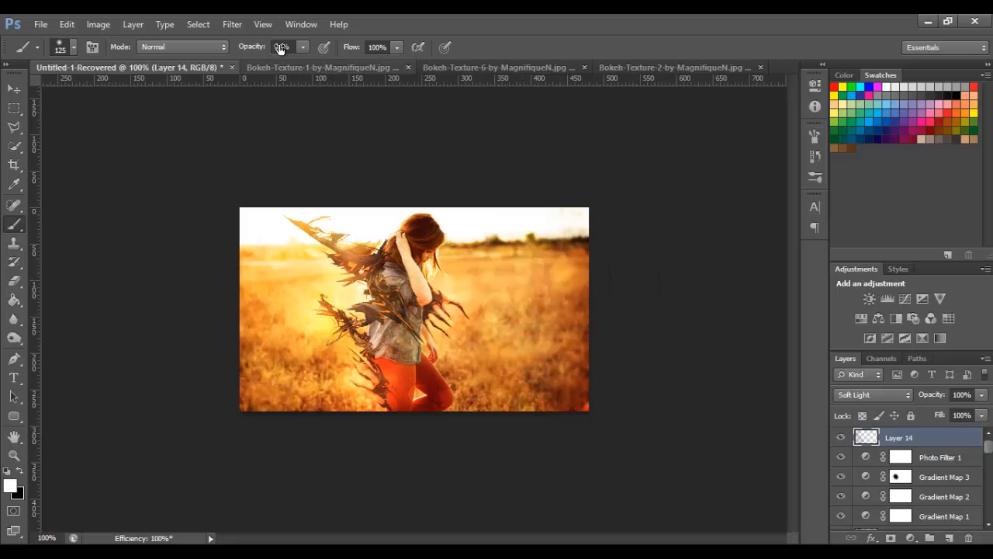
key(1)
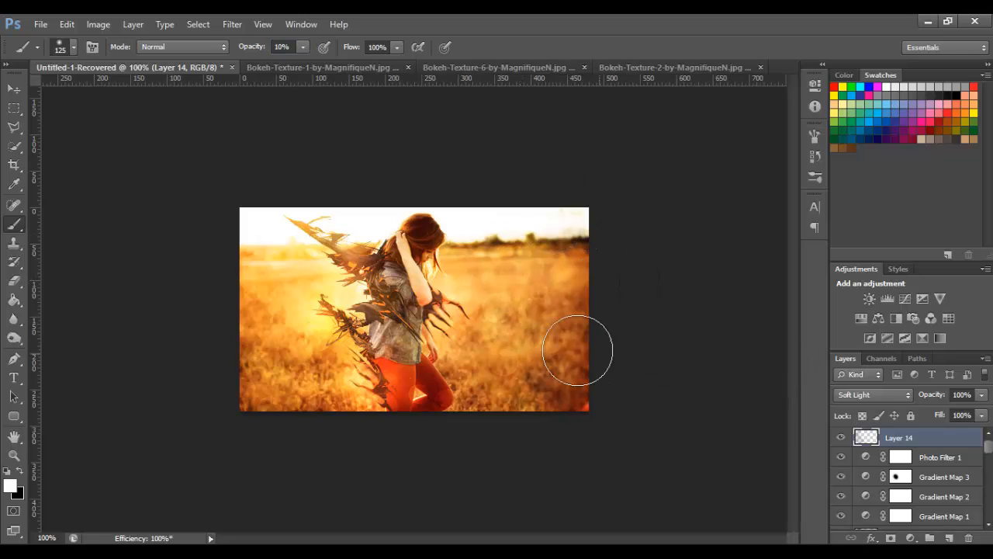